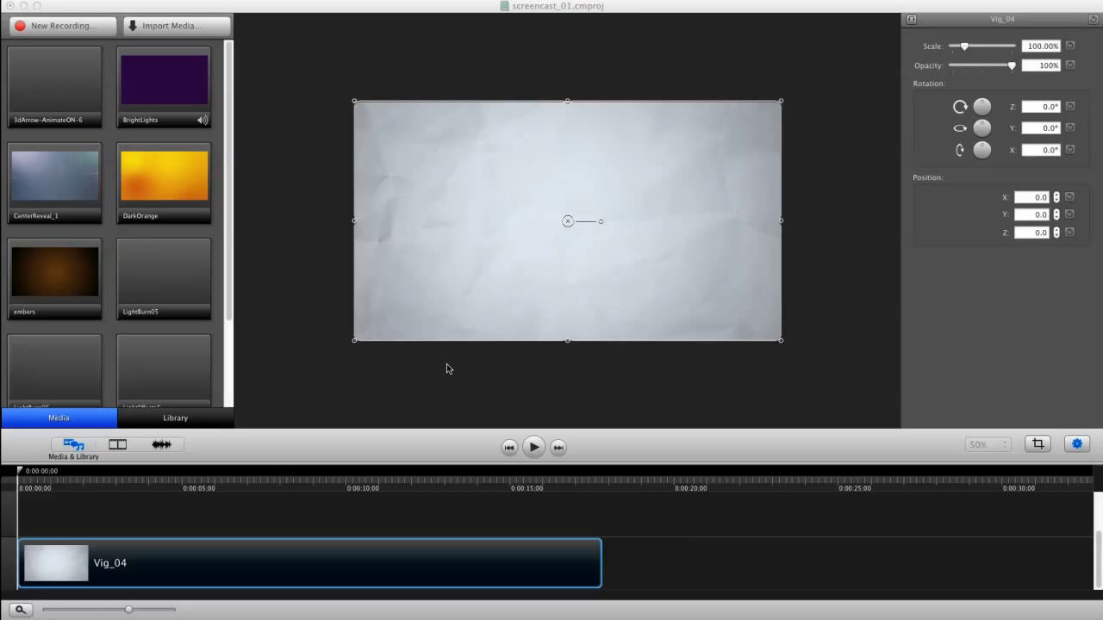
Apply the Colorize effect to the Vig_04 clip on the canvas.
{"action": "left_click", "coordinate": [118, 444]}
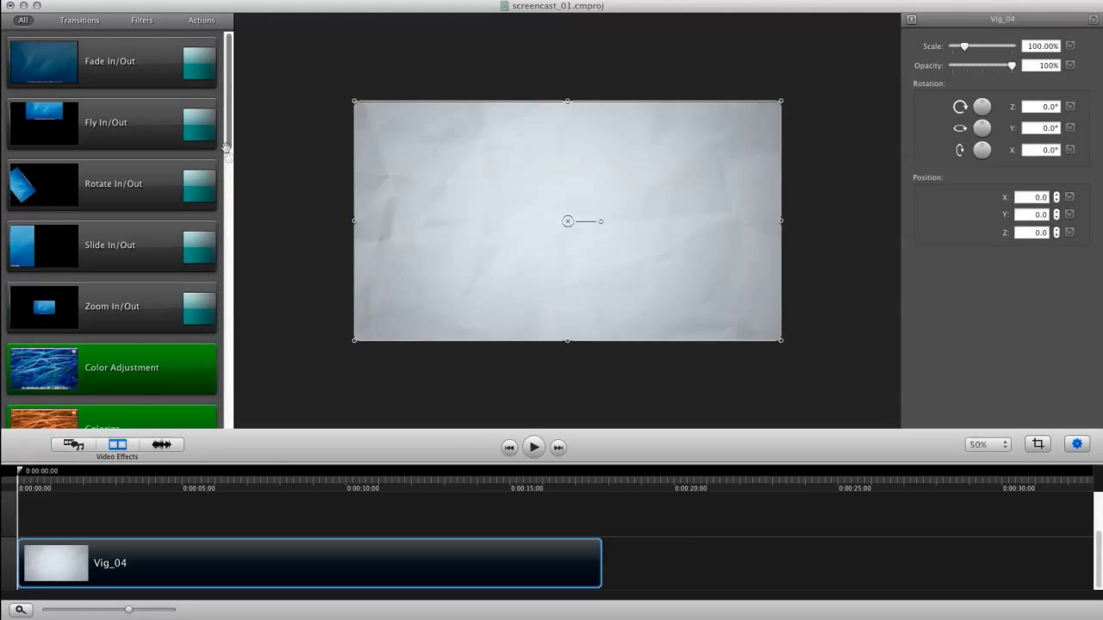
{"action": "left_click", "coordinate": [232, 207]}
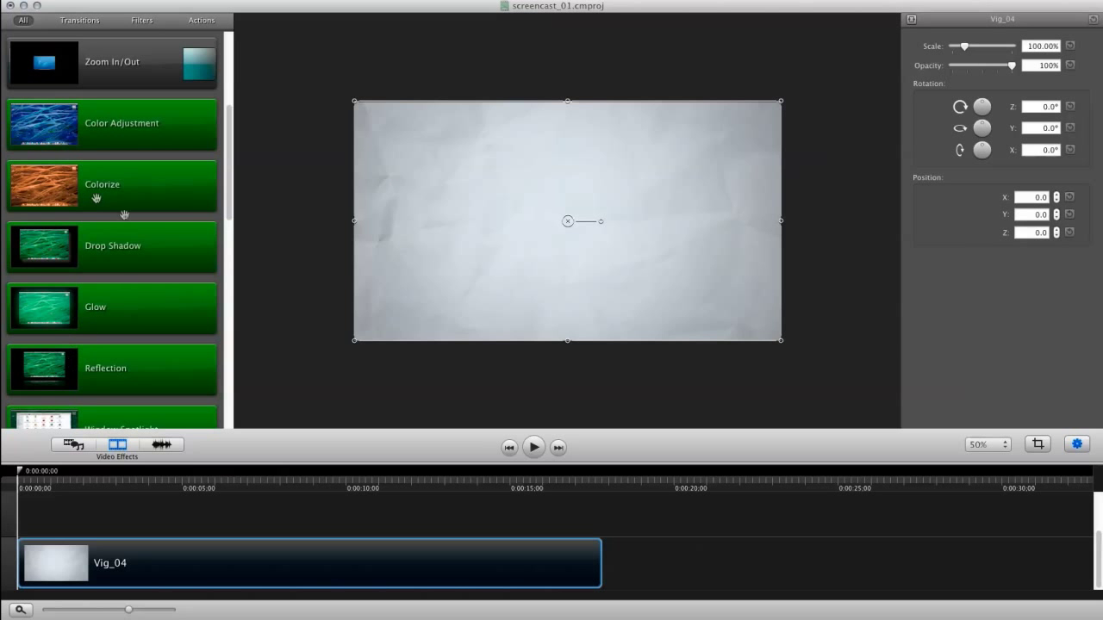
{"action": "left_click_drag", "start_coordinate": [229, 210], "coordinate": [230, 205]}
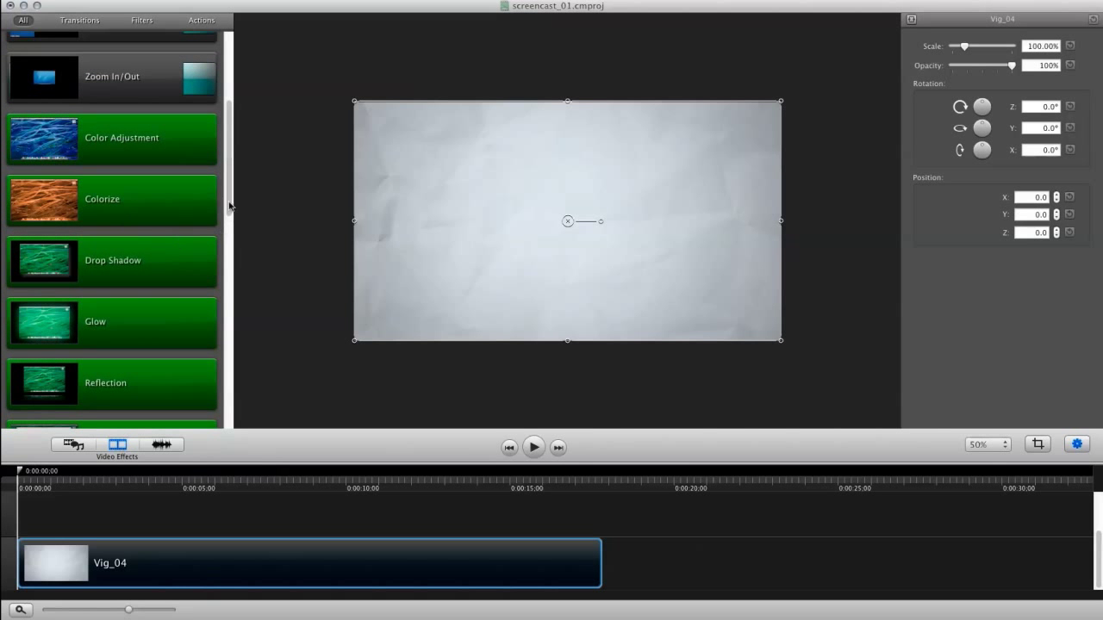
{"action": "scroll", "coordinate": [229, 205], "scroll_direction": "up", "scroll_amount": 10}
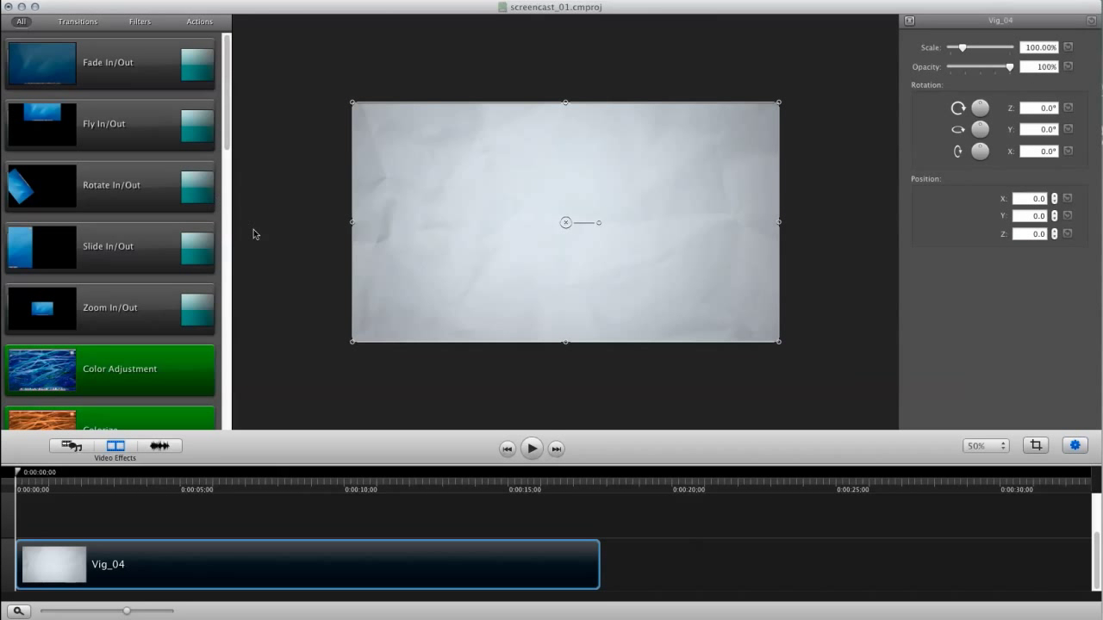
{"action": "left_click_drag", "start_coordinate": [228, 113], "coordinate": [238, 182]}
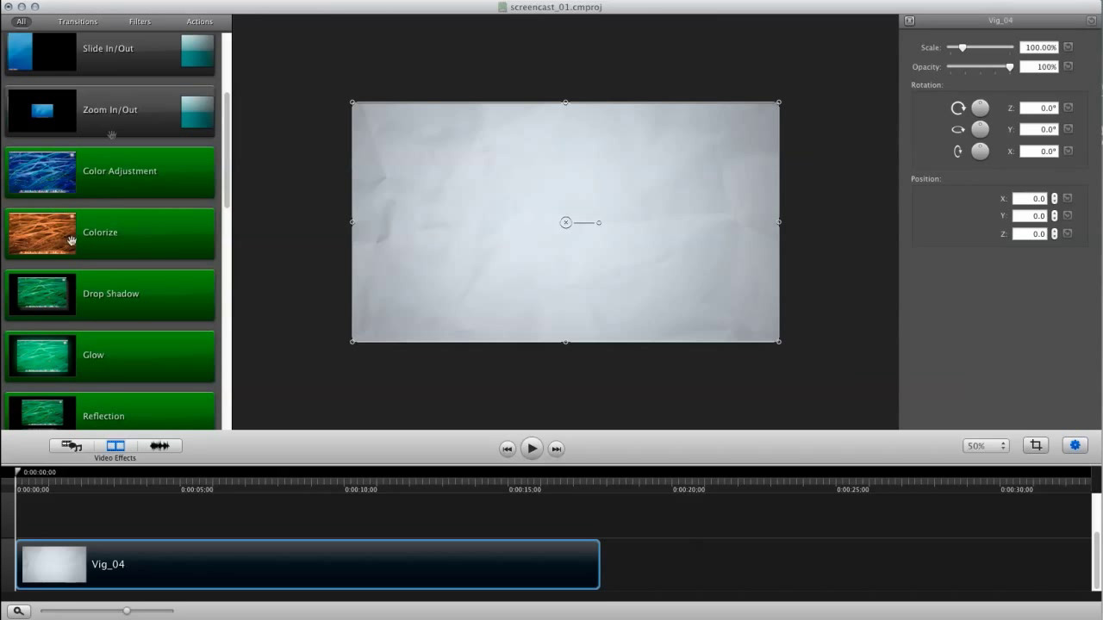
{"action": "left_click_drag", "start_coordinate": [140, 257], "coordinate": [420, 225]}
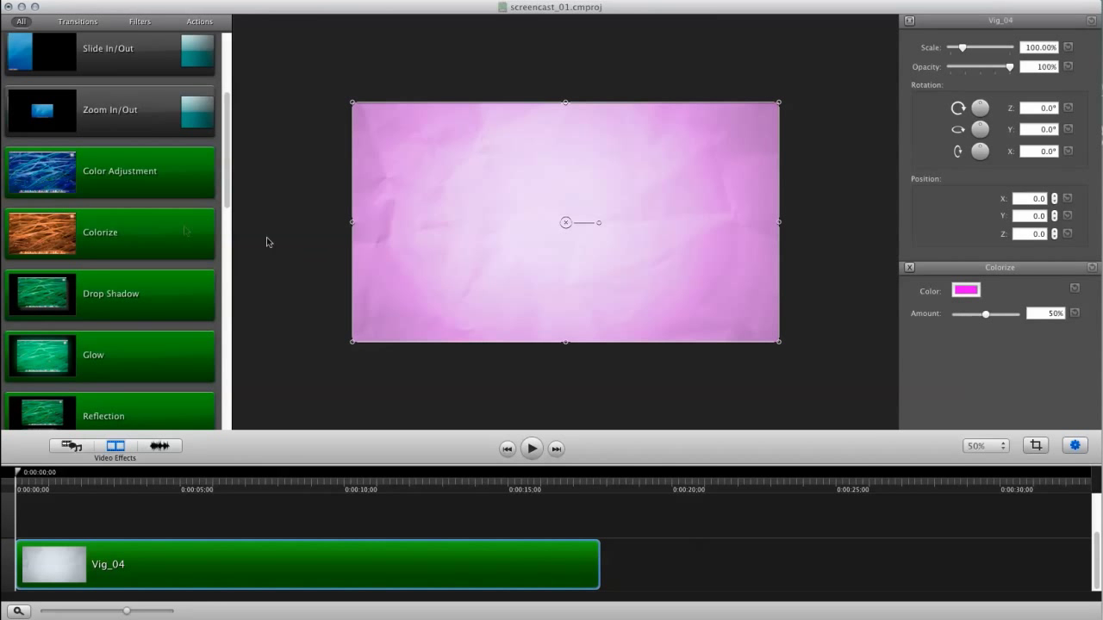
Set the Vig_04 clip's Colorize color to light green and its amount to 39%.
{"action": "left_click", "coordinate": [966, 292]}
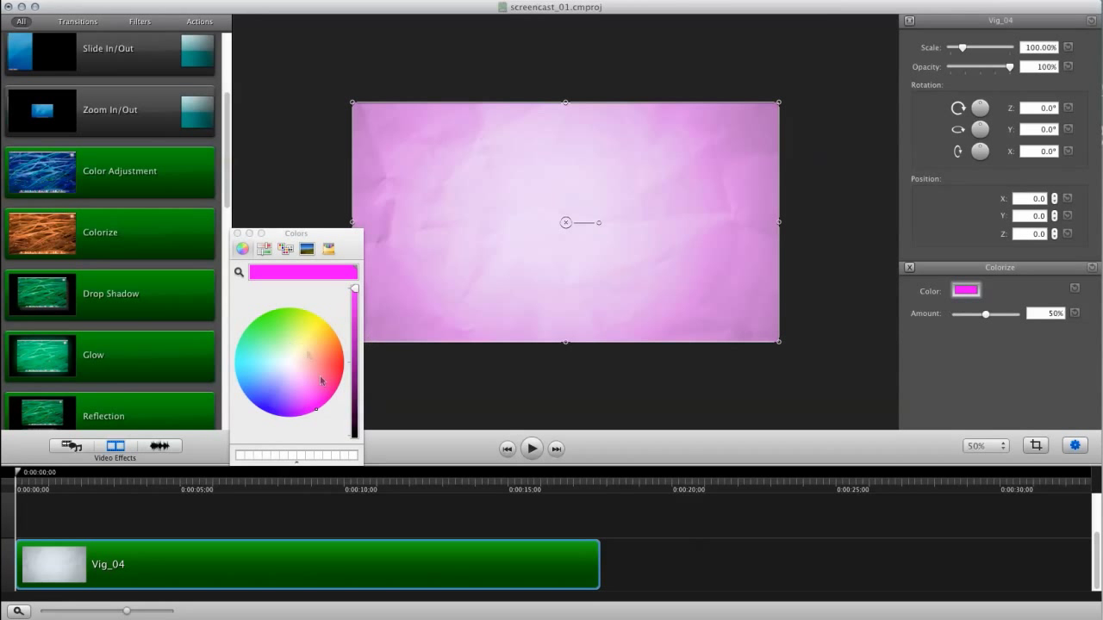
{"action": "left_click_drag", "start_coordinate": [321, 380], "coordinate": [283, 332]}
{"action": "left_click", "coordinate": [238, 234]}
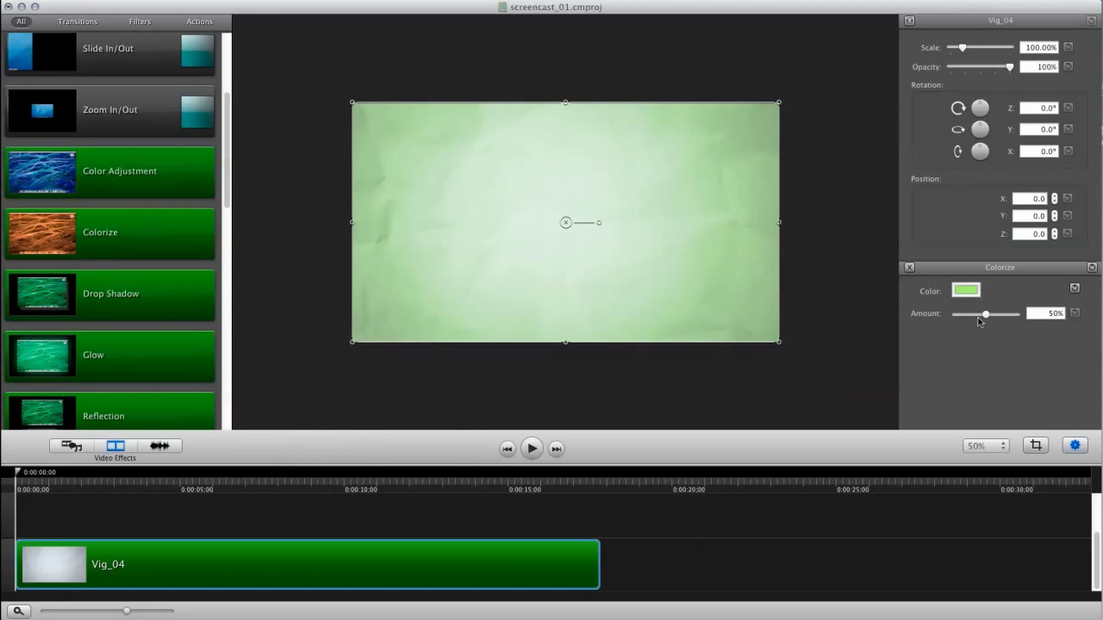
{"action": "left_click_drag", "start_coordinate": [991, 320], "coordinate": [959, 312]}
{"action": "left_click_drag", "start_coordinate": [986, 319], "coordinate": [979, 317]}
Add the LightEffects5 media clip to the canvas and delete the Vig_04 clip from the timeline.
{"action": "left_click", "coordinate": [74, 447]}
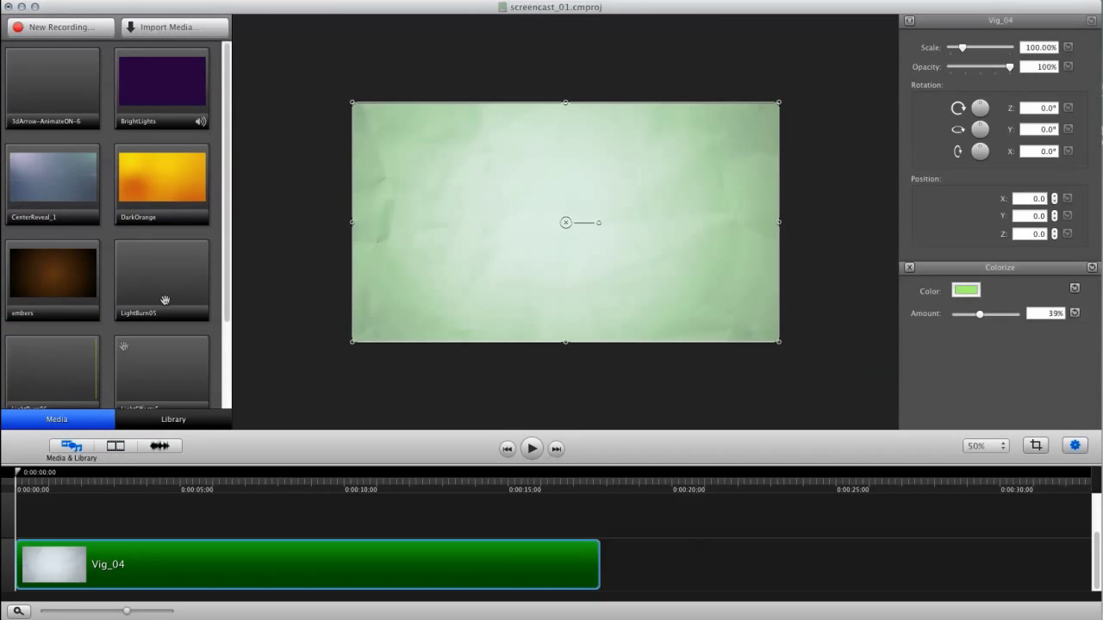
{"action": "left_click_drag", "start_coordinate": [230, 192], "coordinate": [229, 285]}
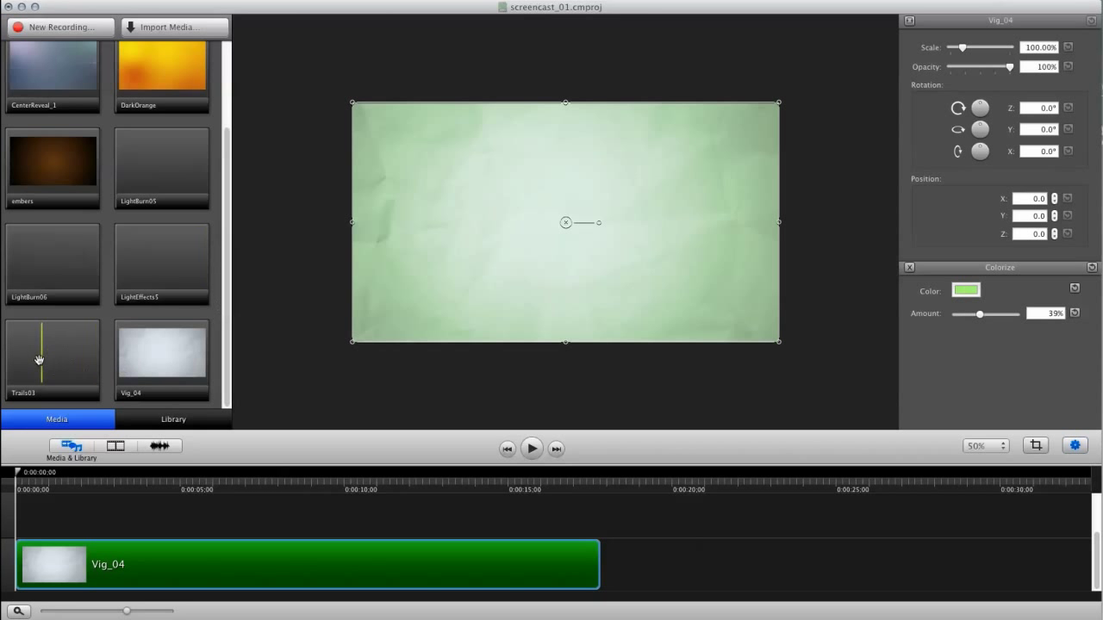
{"action": "left_click_drag", "start_coordinate": [168, 258], "coordinate": [572, 237]}
{"action": "left_click", "coordinate": [111, 584]}
{"action": "key", "text": "Delete"}
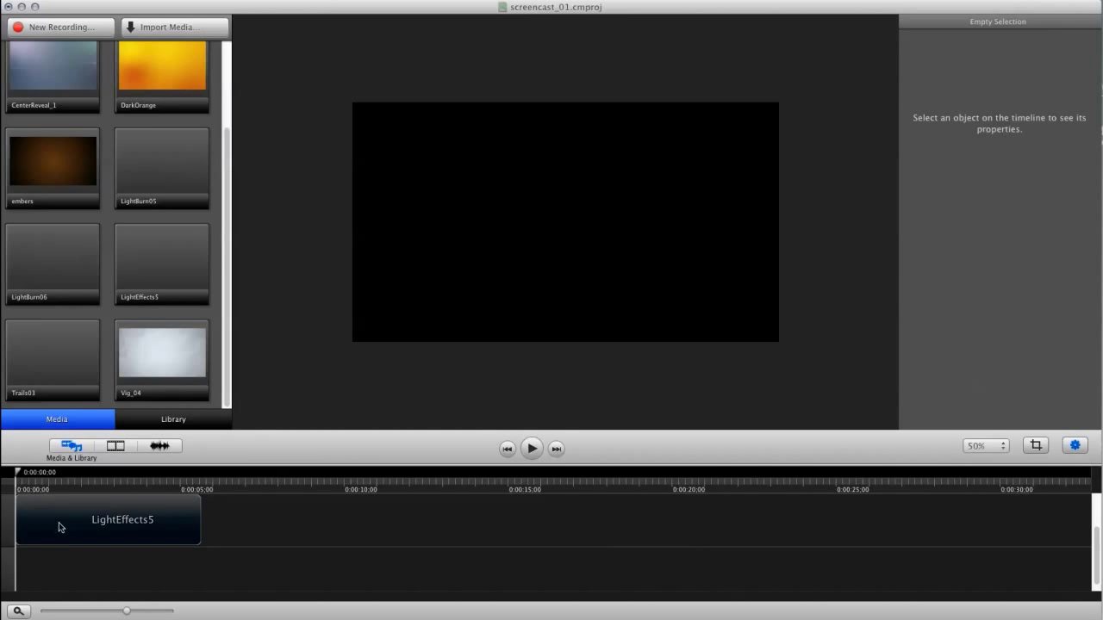
Apply Colorize to the LightEffects5 clip at a 53% amount and cue the playhead to 0:00:01;27.
{"action": "left_click_drag", "start_coordinate": [19, 479], "coordinate": [43, 479]}
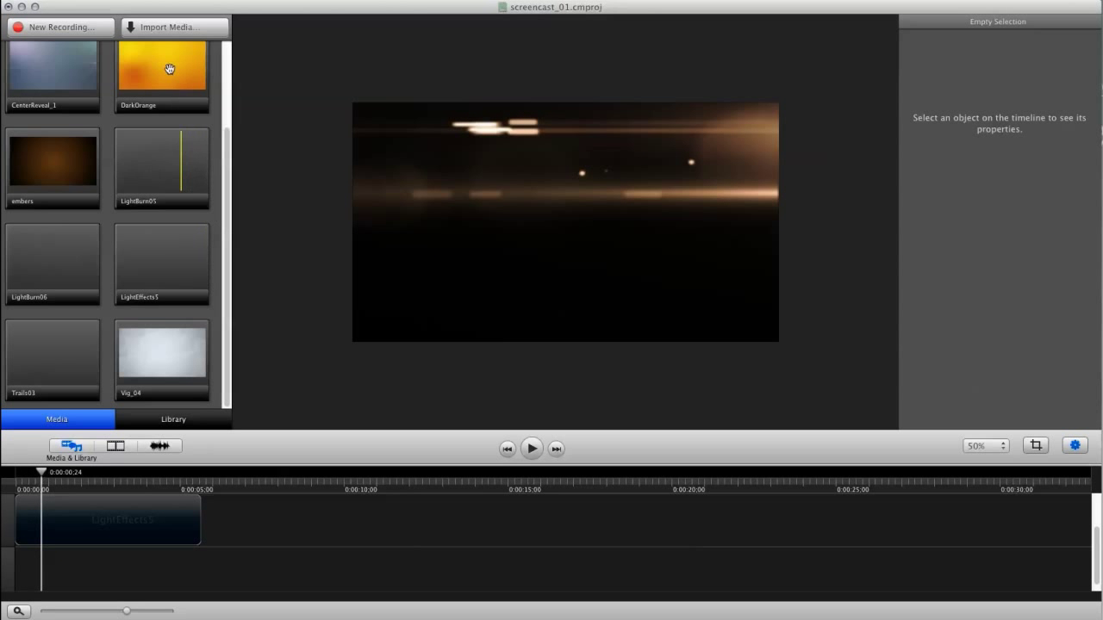
{"action": "left_click", "coordinate": [113, 445]}
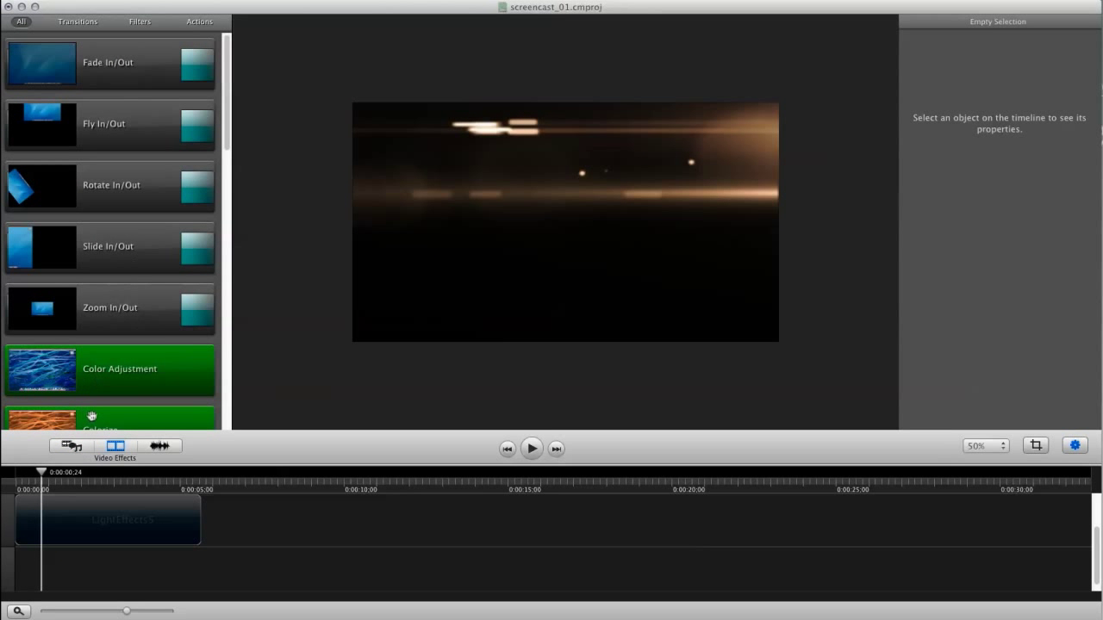
{"action": "left_click_drag", "start_coordinate": [92, 416], "coordinate": [523, 254]}
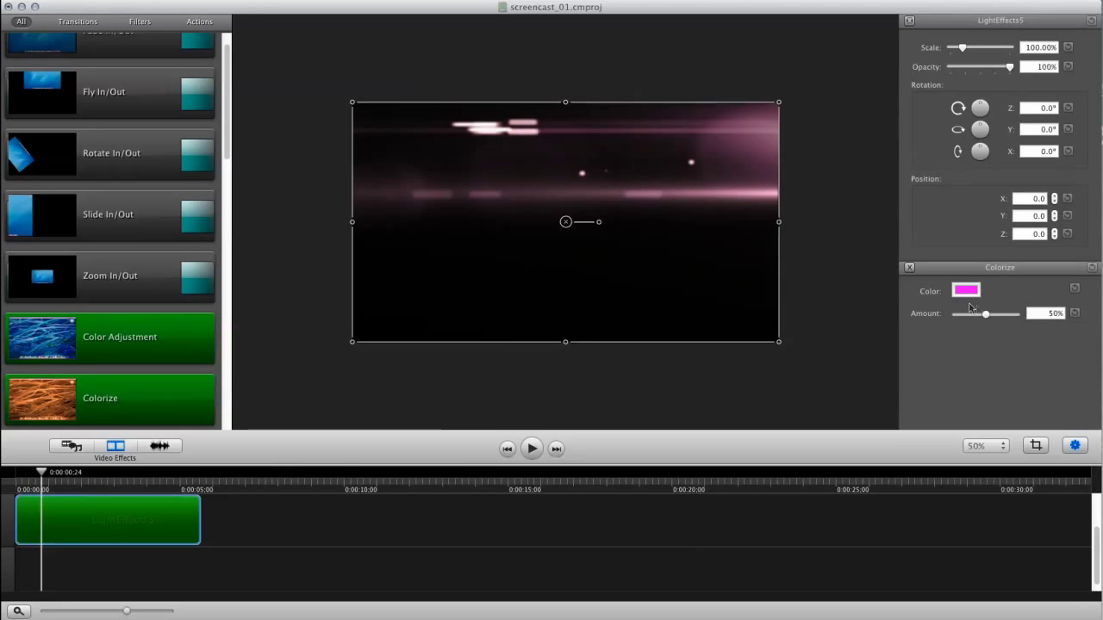
{"action": "left_click_drag", "start_coordinate": [984, 314], "coordinate": [1011, 315]}
{"action": "left_click_drag", "start_coordinate": [41, 473], "coordinate": [78, 476]}
Apply the Glow effect to the LightEffects5 clip and adjust its radius and intensity.
{"action": "scroll", "coordinate": [236, 148], "scroll_direction": "down", "scroll_amount": 5}
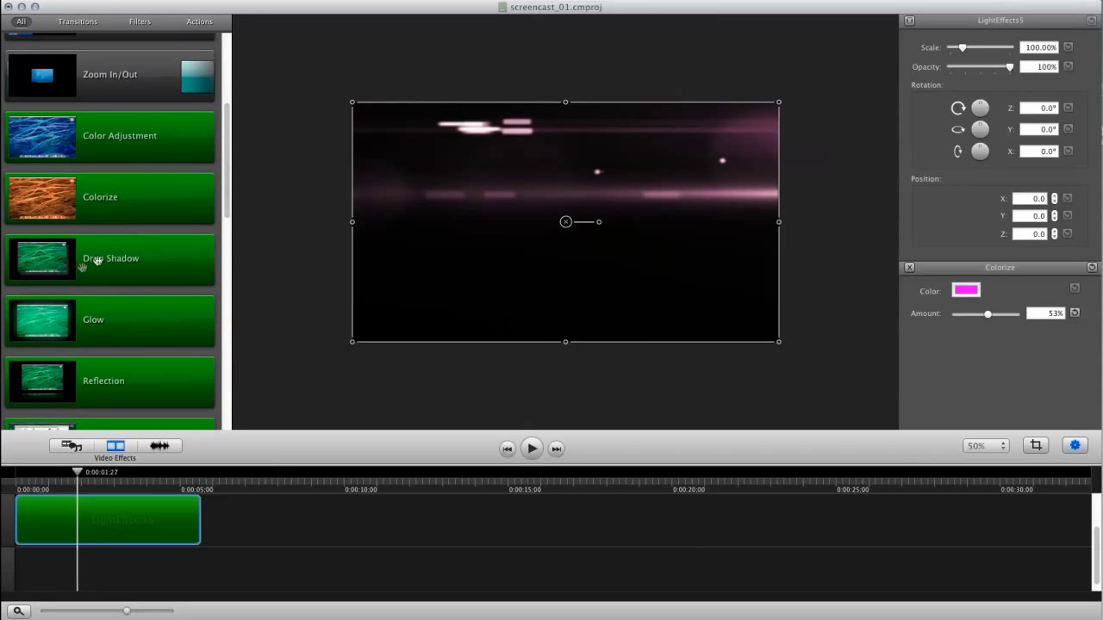
{"action": "left_click_drag", "start_coordinate": [86, 324], "coordinate": [549, 249]}
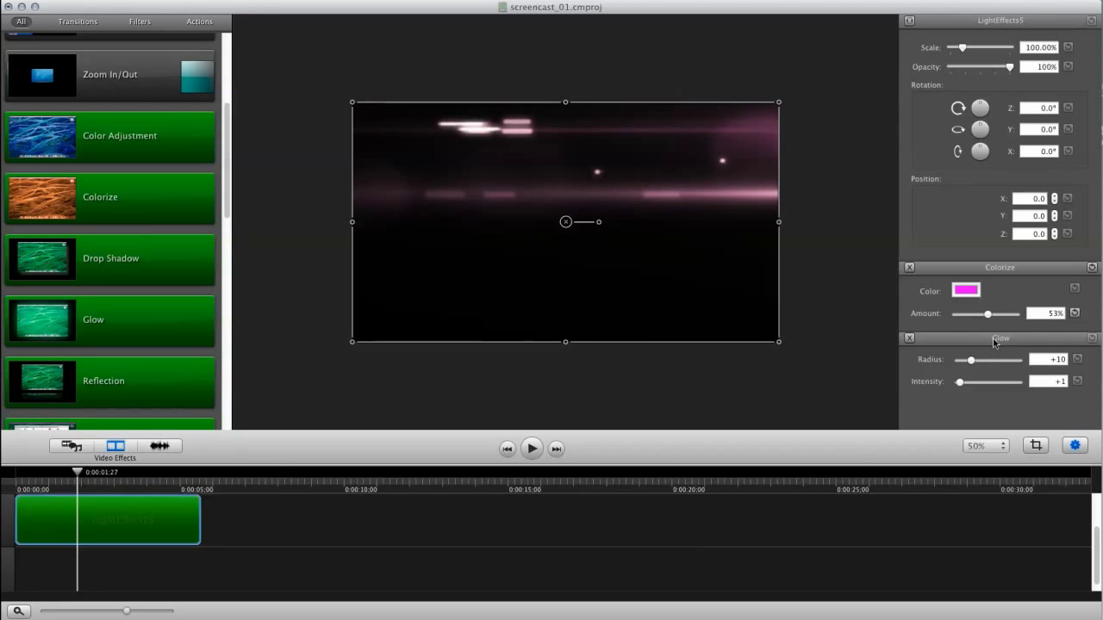
{"action": "mouse_move", "coordinate": [972, 362]}
{"action": "left_mouse_down"}
{"action": "mouse_move", "coordinate": [991, 362]}
{"action": "mouse_move", "coordinate": [969, 361]}
{"action": "left_mouse_up"}
{"action": "mouse_move", "coordinate": [961, 383]}
{"action": "left_mouse_down"}
{"action": "mouse_move", "coordinate": [1004, 381]}
{"action": "mouse_move", "coordinate": [968, 382]}
{"action": "mouse_move", "coordinate": [972, 363]}
{"action": "mouse_move", "coordinate": [962, 363]}
{"action": "mouse_move", "coordinate": [967, 382]}
{"action": "left_mouse_up"}
Replace the LightEffects5 clip with the Trails03 media clip and preview it around 0:00:00;14.
{"action": "left_click", "coordinate": [146, 518]}
{"action": "key", "text": "Delete"}
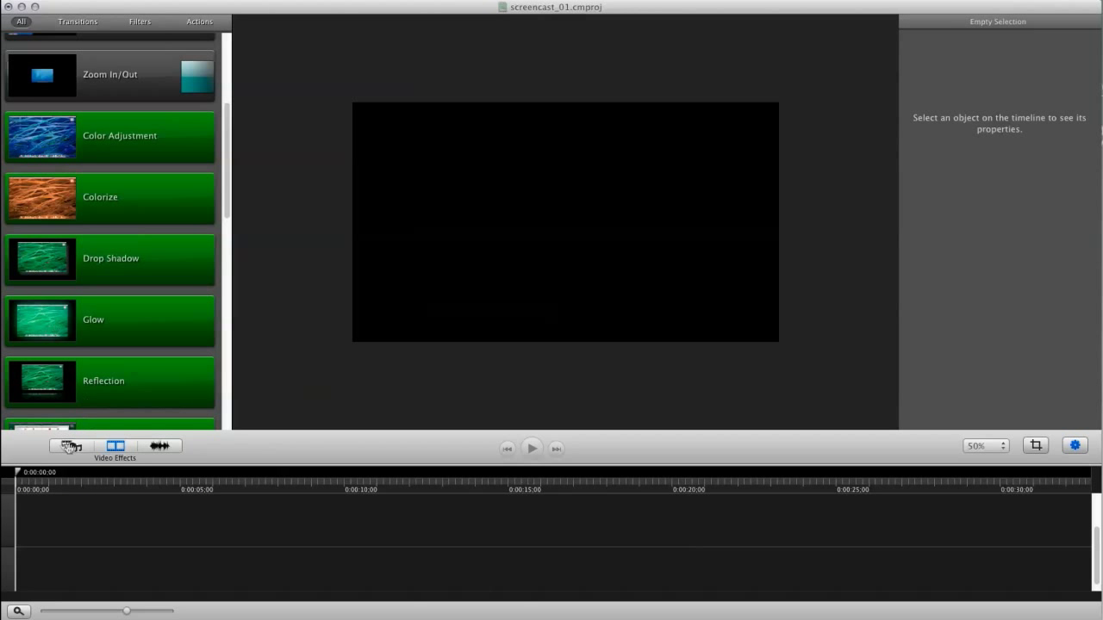
{"action": "left_click", "coordinate": [69, 446]}
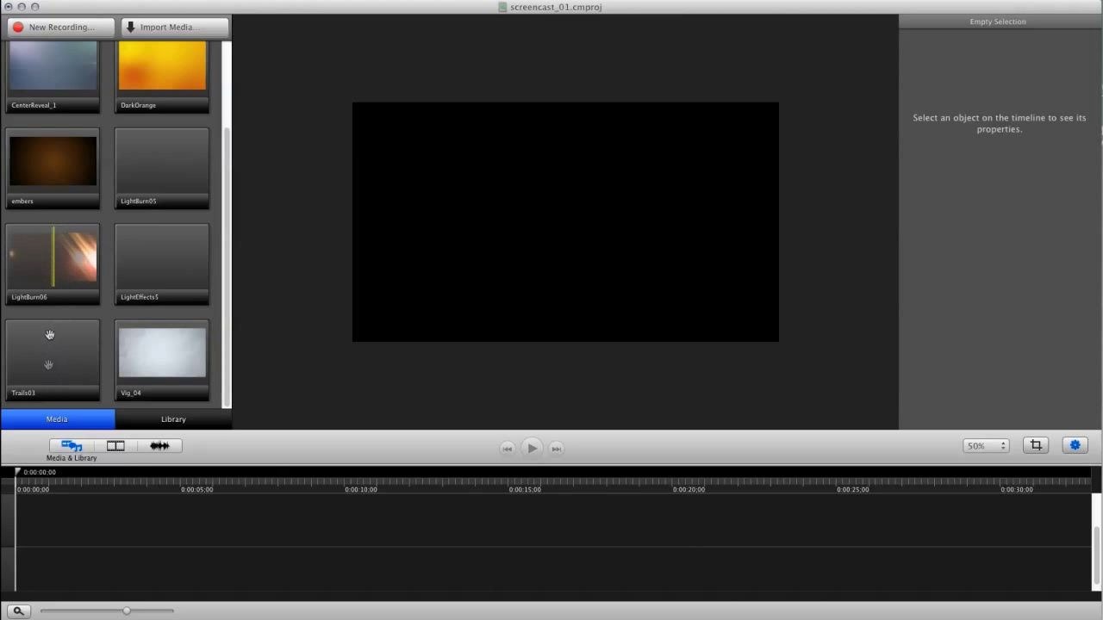
{"action": "left_click_drag", "start_coordinate": [48, 365], "coordinate": [566, 234]}
{"action": "key", "text": "space"}
{"action": "key", "text": "space"}
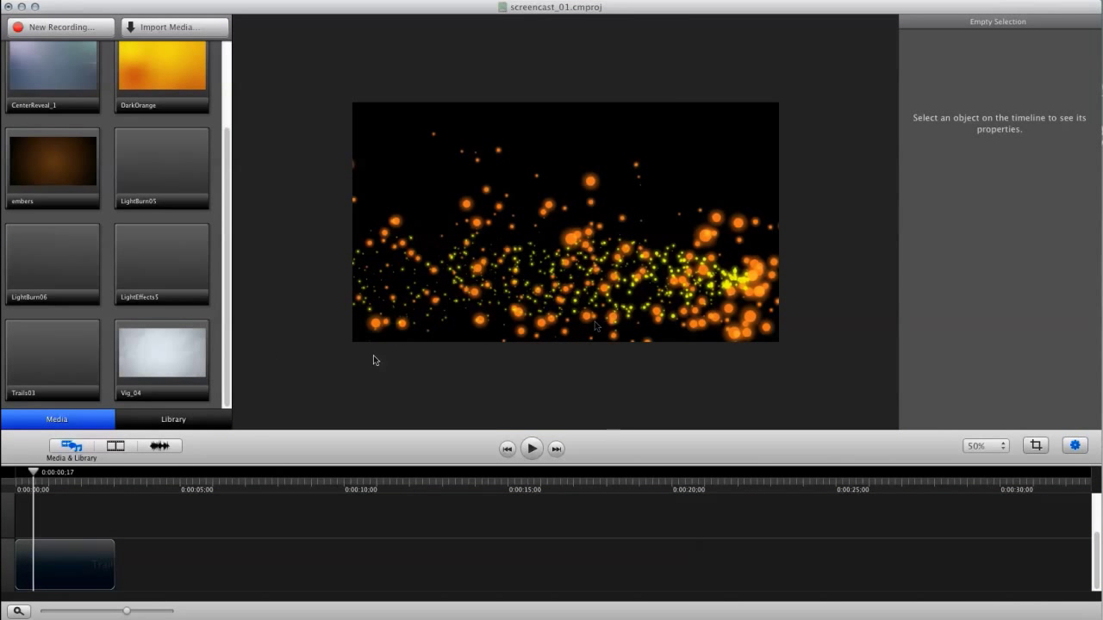
{"action": "mouse_move", "coordinate": [30, 469]}
{"action": "left_mouse_down"}
{"action": "mouse_move", "coordinate": [49, 470]}
{"action": "mouse_move", "coordinate": [17, 470]}
{"action": "mouse_move", "coordinate": [61, 475]}
{"action": "mouse_move", "coordinate": [30, 481]}
{"action": "left_mouse_up"}
{"action": "key", "text": "space"}
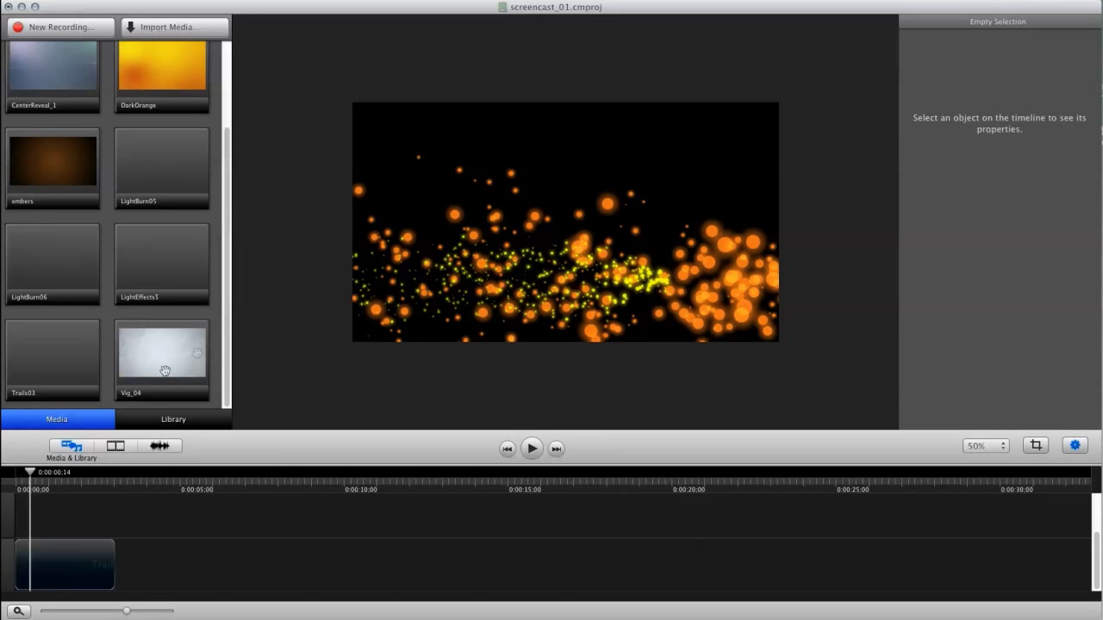
Apply Color Adjustment to the Trails03 clip with brightness -4 and contrast -83.
{"action": "left_click", "coordinate": [113, 448]}
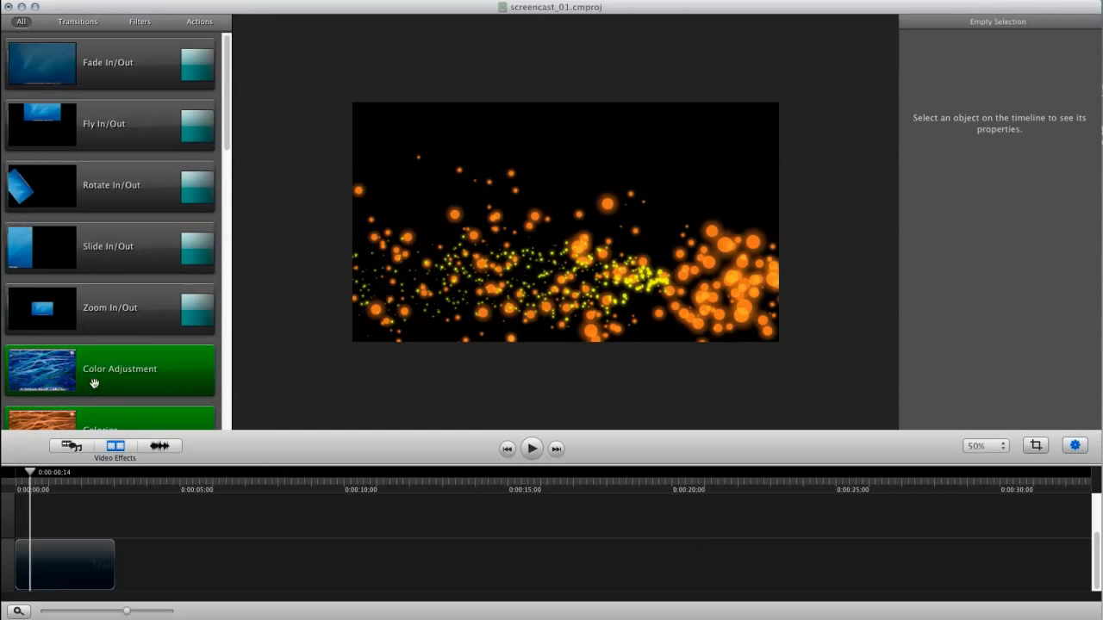
{"action": "left_click_drag", "start_coordinate": [227, 143], "coordinate": [226, 192]}
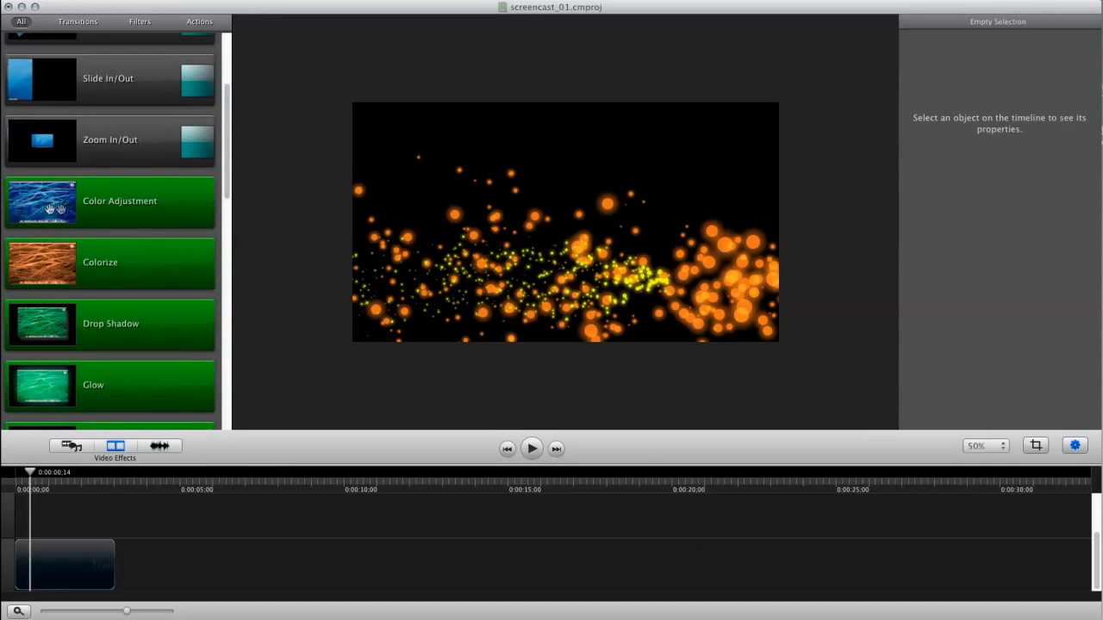
{"action": "left_click_drag", "start_coordinate": [48, 207], "coordinate": [549, 274]}
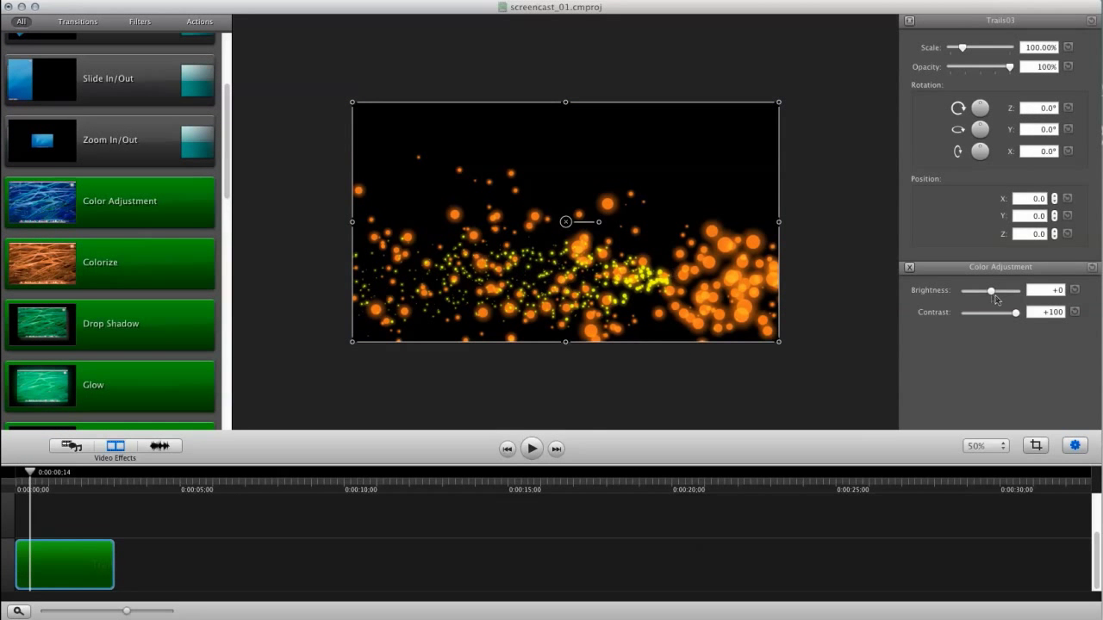
{"action": "left_click_drag", "start_coordinate": [991, 294], "coordinate": [972, 314]}
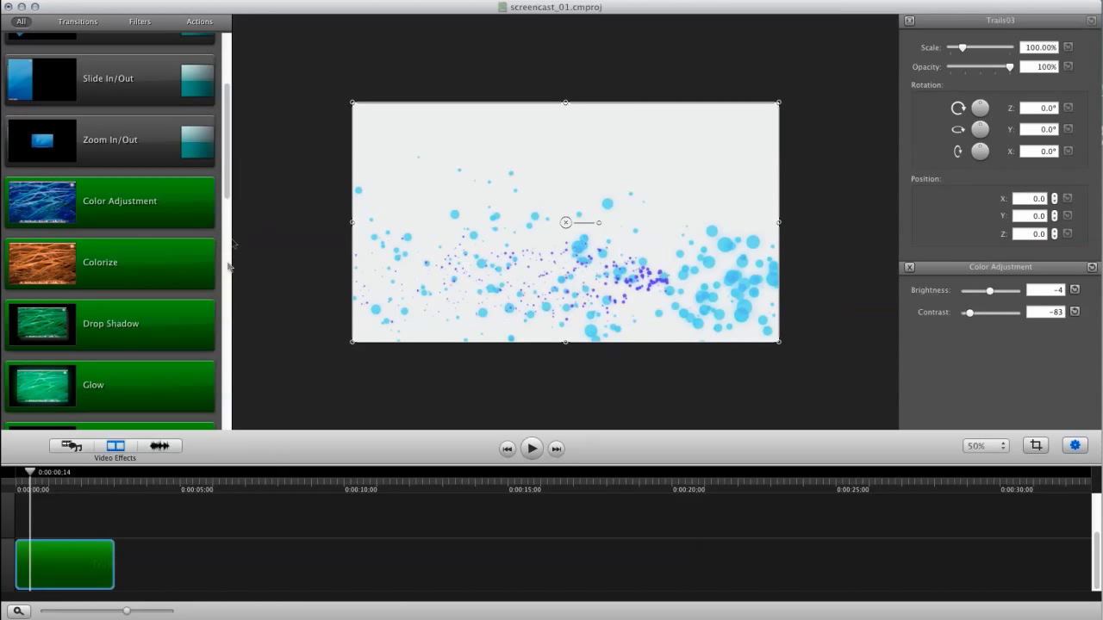
Fine-tune the Trails03 brightness, preview the adjusted clip, and remove its Color Adjustment effect.
{"action": "left_click", "coordinate": [320, 287]}
{"action": "left_click", "coordinate": [701, 308]}
{"action": "mouse_move", "coordinate": [394, 305]}
{"action": "left_mouse_down"}
{"action": "mouse_move", "coordinate": [367, 325]}
{"action": "mouse_move", "coordinate": [361, 346]}
{"action": "mouse_move", "coordinate": [404, 305]}
{"action": "left_mouse_up"}
{"action": "left_click_drag", "start_coordinate": [991, 293], "coordinate": [987, 293]}
{"action": "key", "text": "space"}
{"action": "key", "text": "space"}
{"action": "left_click_drag", "start_coordinate": [65, 473], "coordinate": [32, 474]}
{"action": "key", "text": "space"}
{"action": "key", "text": "space"}
{"action": "left_click", "coordinate": [910, 268]}
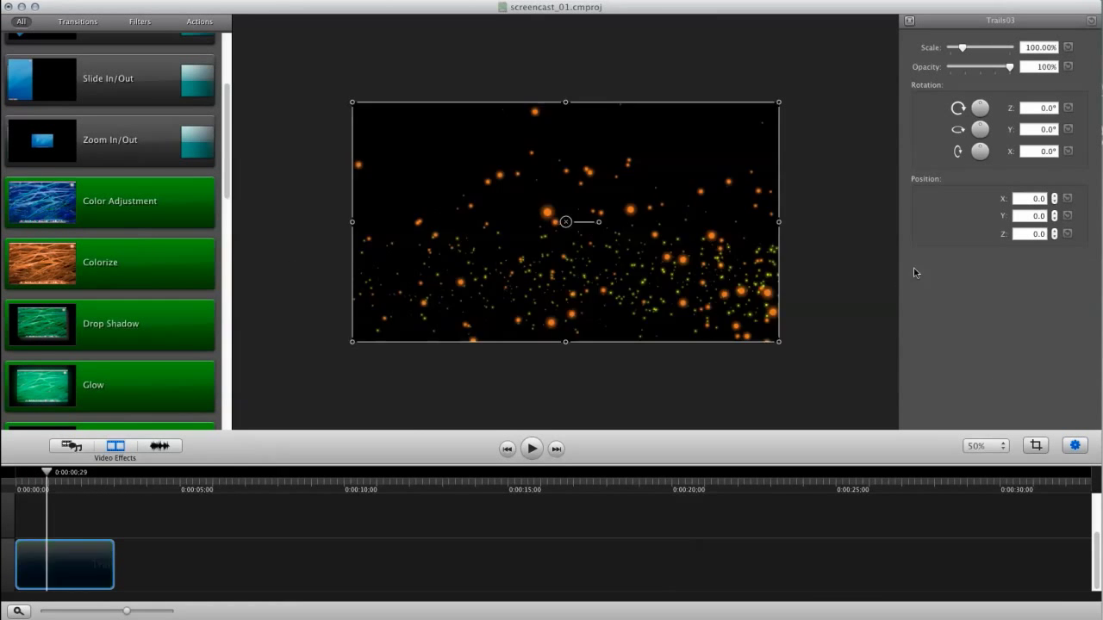
Apply Colorize to the Trails03 clip with a bright blue color and an 86% amount, and preview it.
{"action": "left_click_drag", "start_coordinate": [45, 272], "coordinate": [522, 231]}
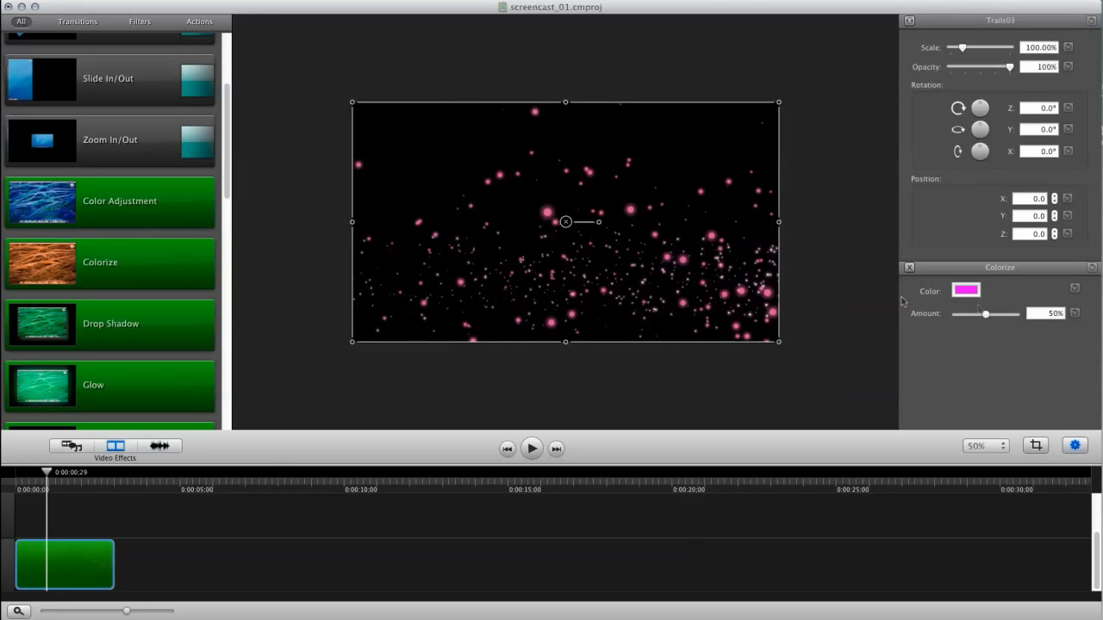
{"action": "mouse_move", "coordinate": [986, 313]}
{"action": "left_mouse_down"}
{"action": "mouse_move", "coordinate": [975, 315]}
{"action": "mouse_move", "coordinate": [993, 315]}
{"action": "left_mouse_up"}
{"action": "left_click", "coordinate": [956, 291]}
{"action": "left_click_drag", "start_coordinate": [312, 360], "coordinate": [238, 372]}
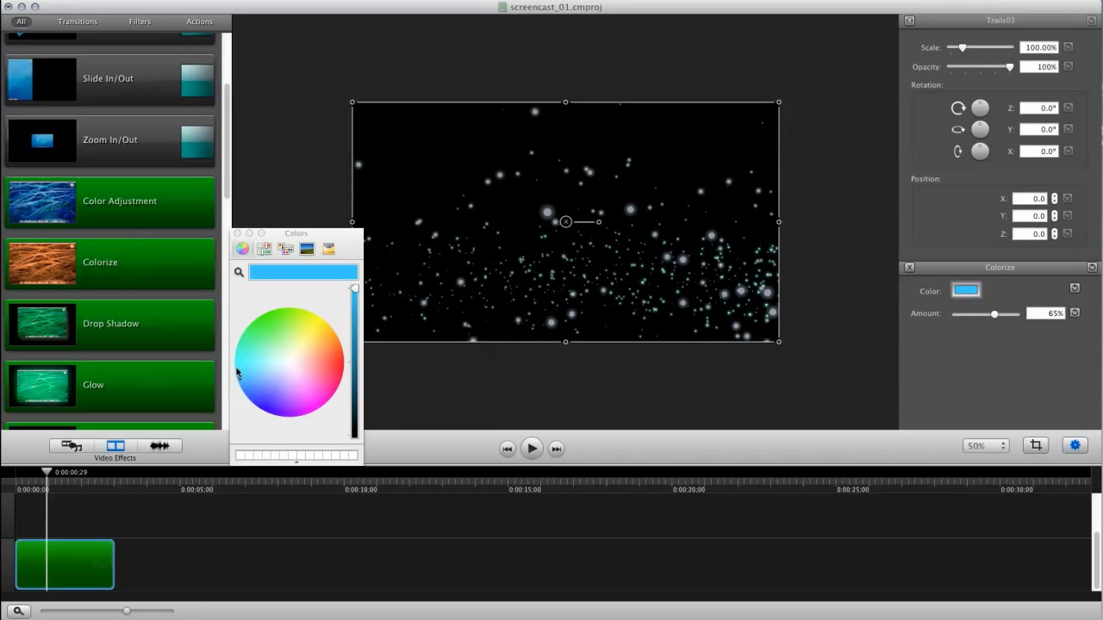
{"action": "left_click", "coordinate": [236, 233]}
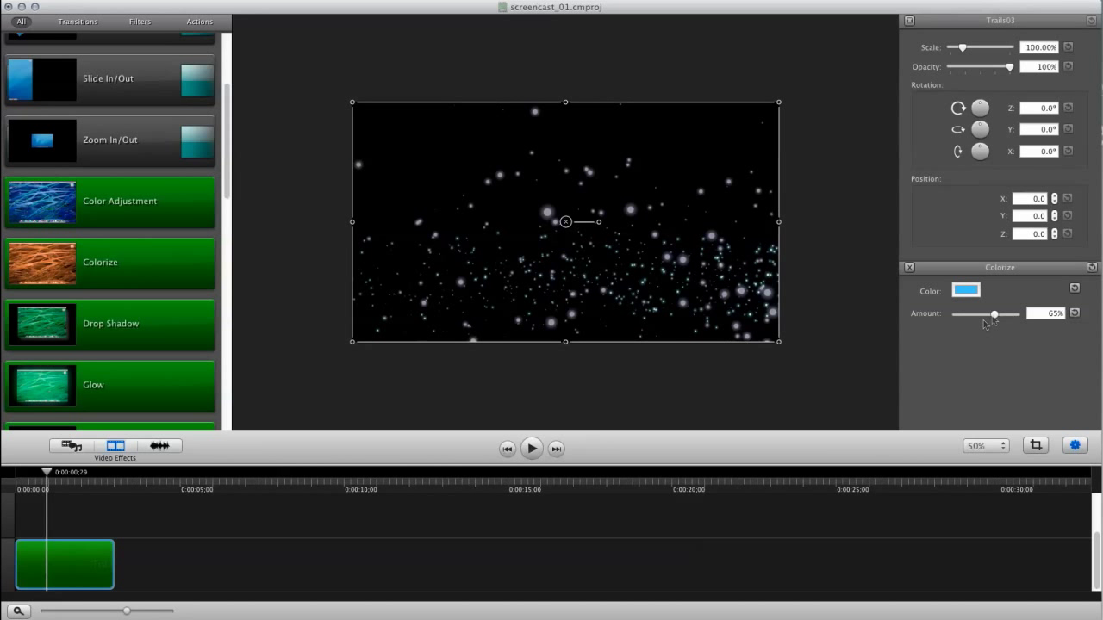
{"action": "left_click_drag", "start_coordinate": [993, 316], "coordinate": [979, 320]}
{"action": "key", "text": "space"}
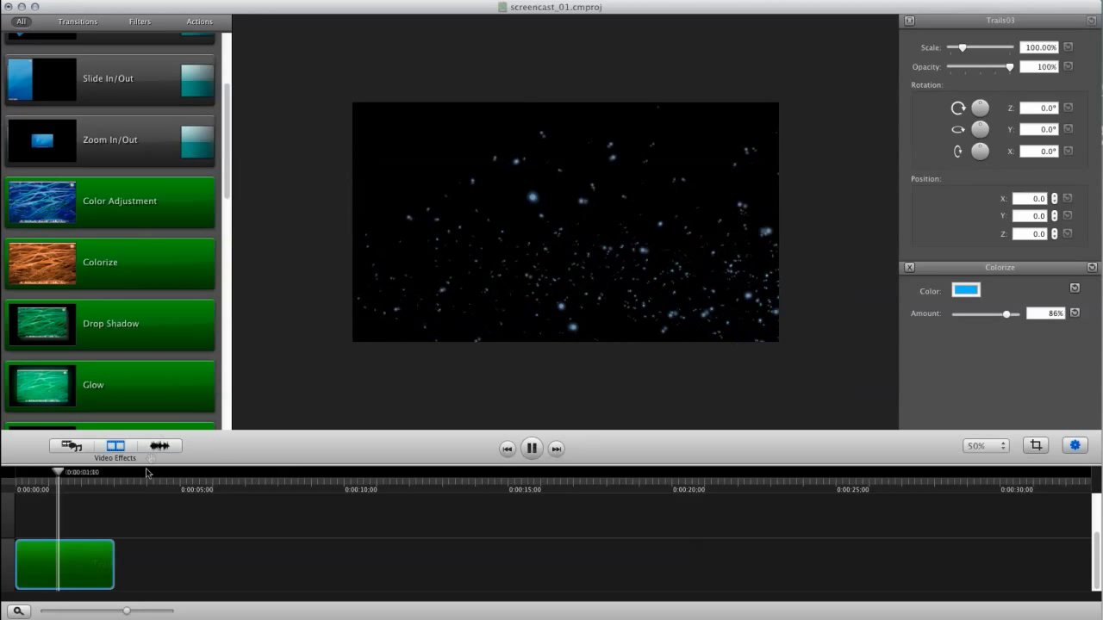
{"action": "left_click_drag", "start_coordinate": [78, 474], "coordinate": [28, 476]}
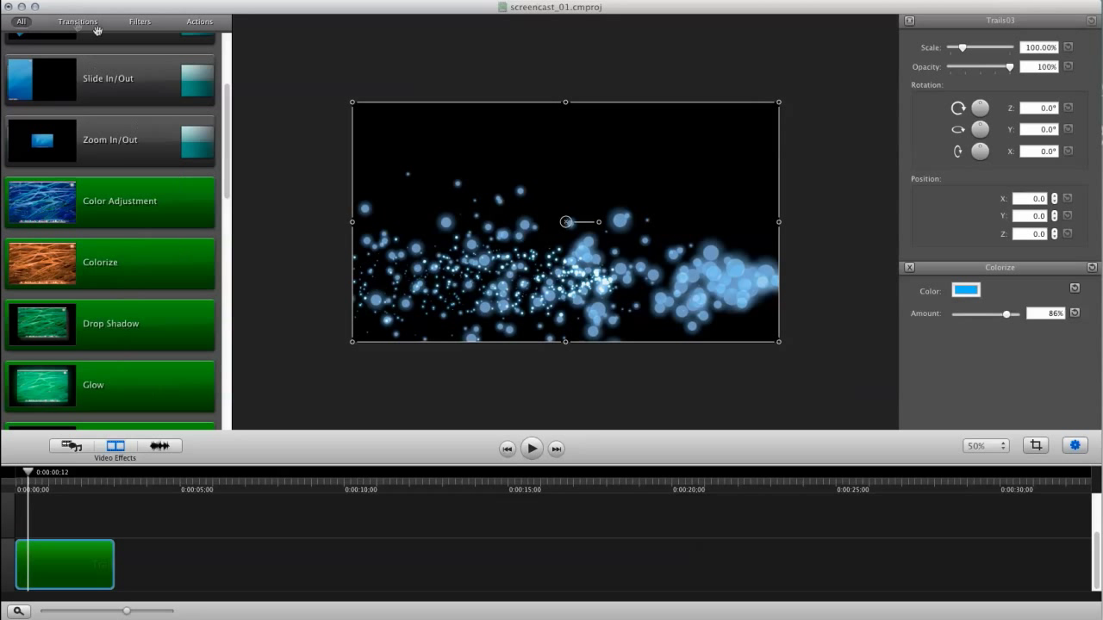
Add the DarkOrange media clip to the canvas and delete the Trails03 clip from the timeline.
{"action": "left_click", "coordinate": [69, 446]}
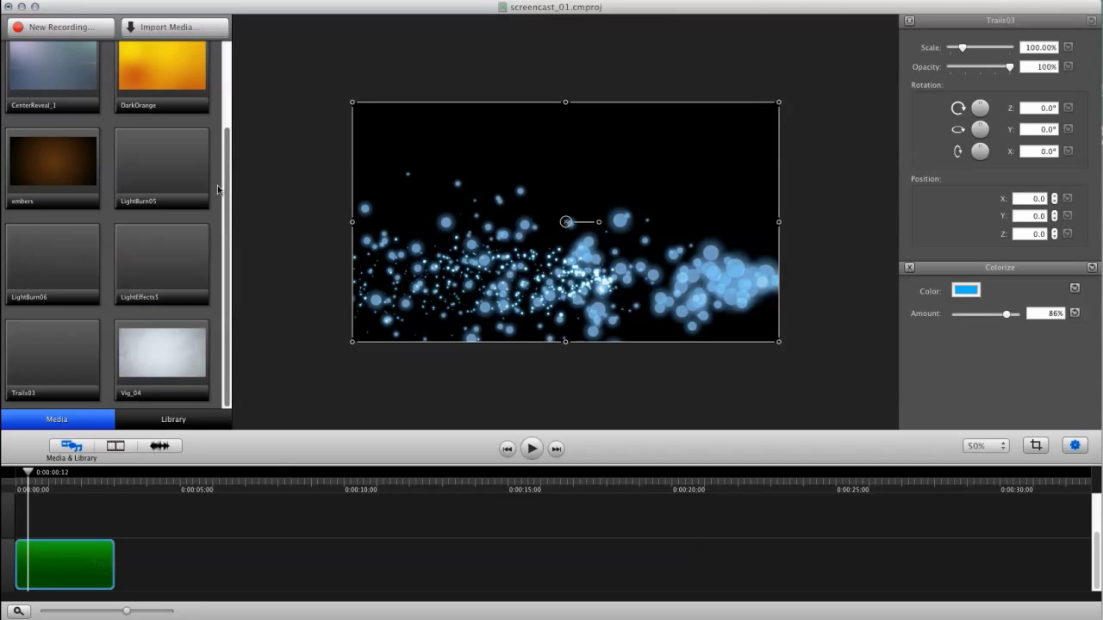
{"action": "scroll", "coordinate": [227, 101], "scroll_direction": "up", "scroll_amount": 2}
{"action": "scroll", "coordinate": [226, 101], "scroll_direction": "up", "scroll_amount": 2}
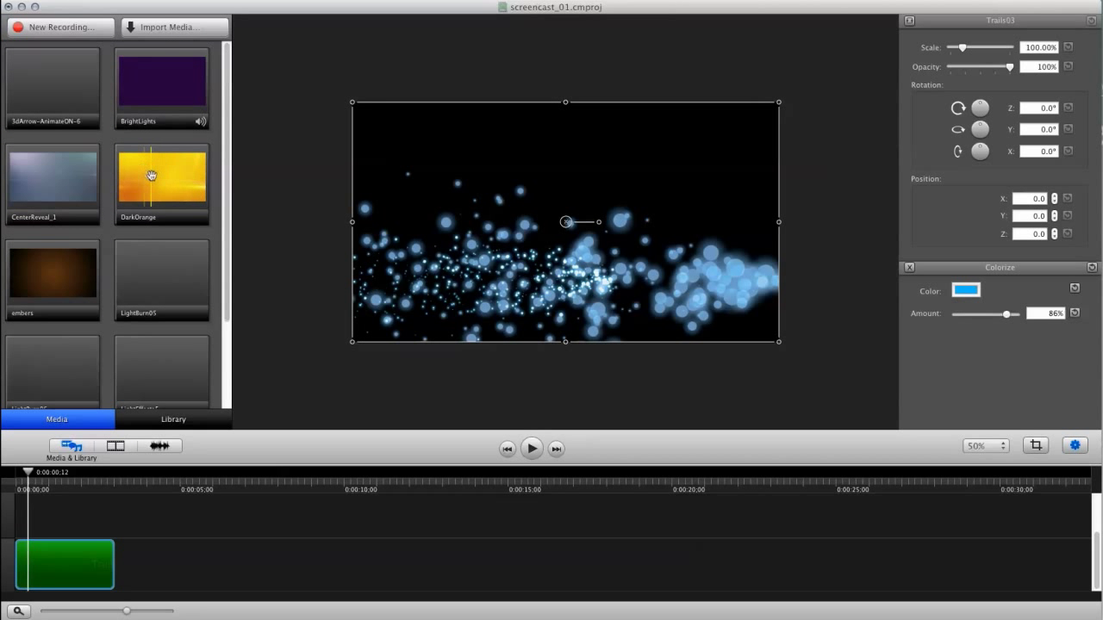
{"action": "left_click_drag", "start_coordinate": [150, 177], "coordinate": [530, 226]}
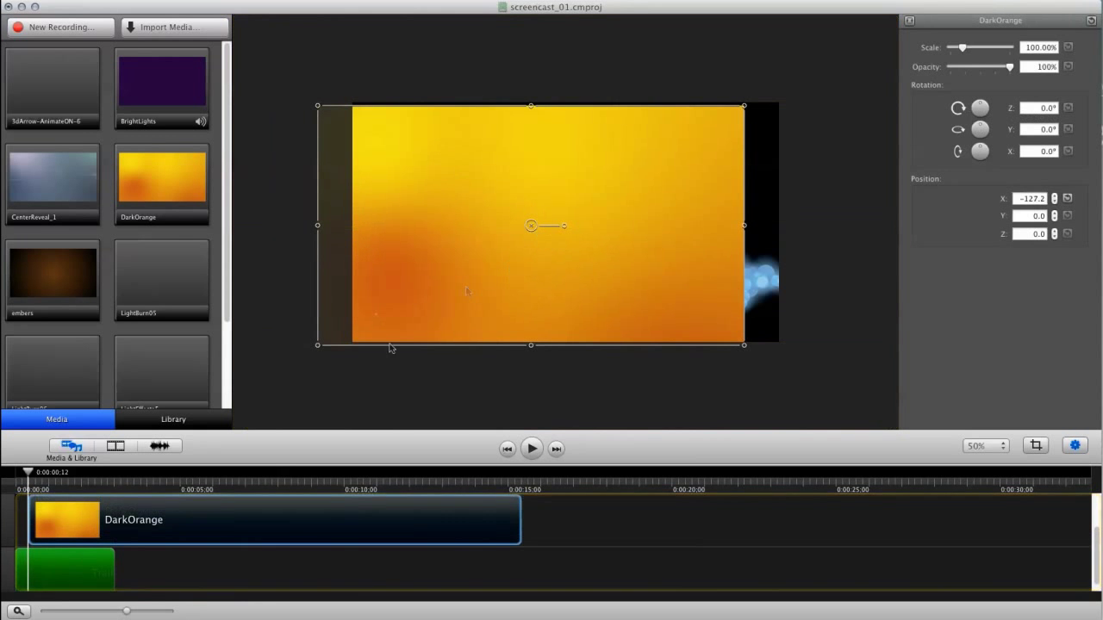
{"action": "left_click", "coordinate": [105, 571]}
{"action": "key", "text": "Delete"}
Center the DarkOrange clip so it fills the canvas and cue the playhead to 0:00:06;21.
{"action": "left_click_drag", "start_coordinate": [41, 470], "coordinate": [239, 503]}
{"action": "left_click", "coordinate": [554, 298]}
{"action": "left_click", "coordinate": [503, 363]}
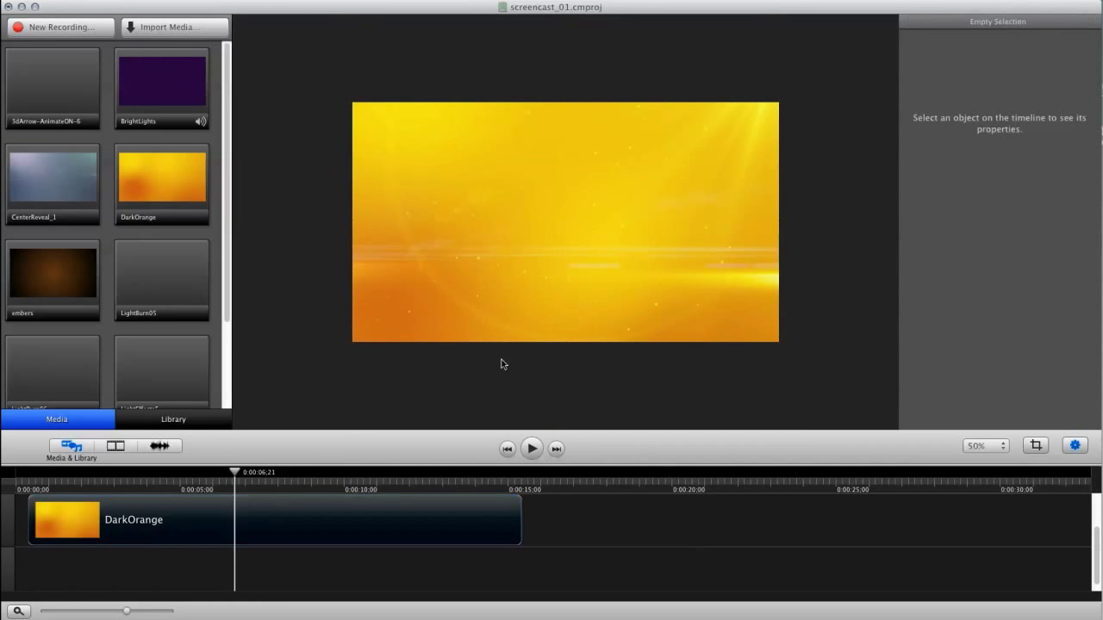
Add a second DarkOrange clip directly after the first on the timeline and show the video effects.
{"action": "left_click", "coordinate": [375, 534]}
{"action": "left_click_drag", "start_coordinate": [174, 196], "coordinate": [553, 539]}
{"action": "left_click_drag", "start_coordinate": [237, 476], "coordinate": [189, 478]}
{"action": "left_click", "coordinate": [116, 445]}
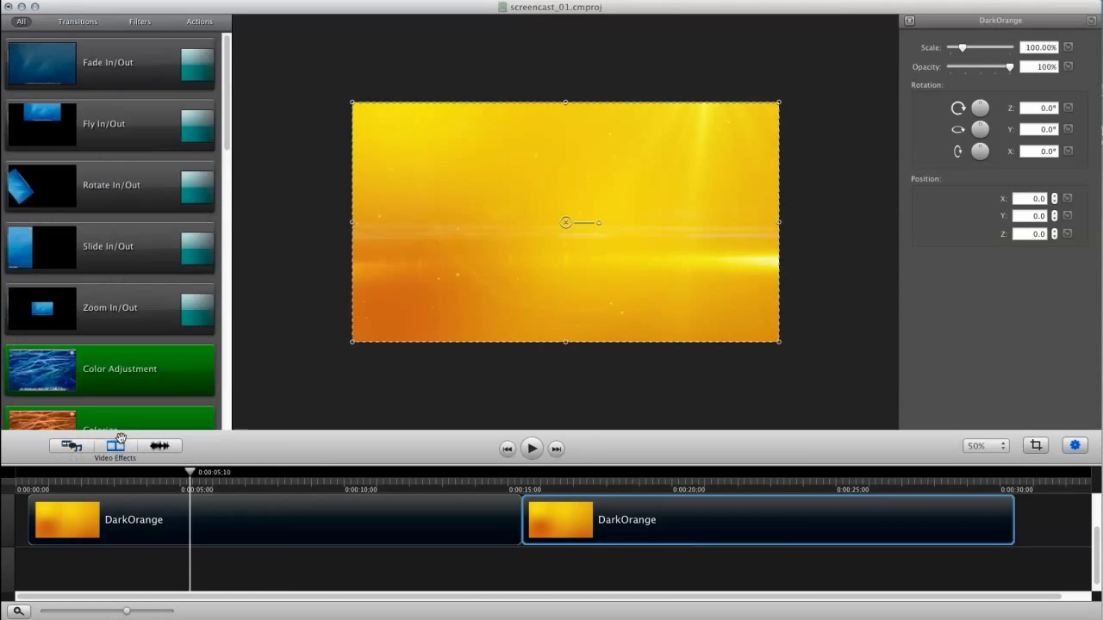
Apply Colorize to the first DarkOrange clip with a near-white color and a 70% amount.
{"action": "scroll", "coordinate": [229, 201], "scroll_direction": "down", "scroll_amount": 5}
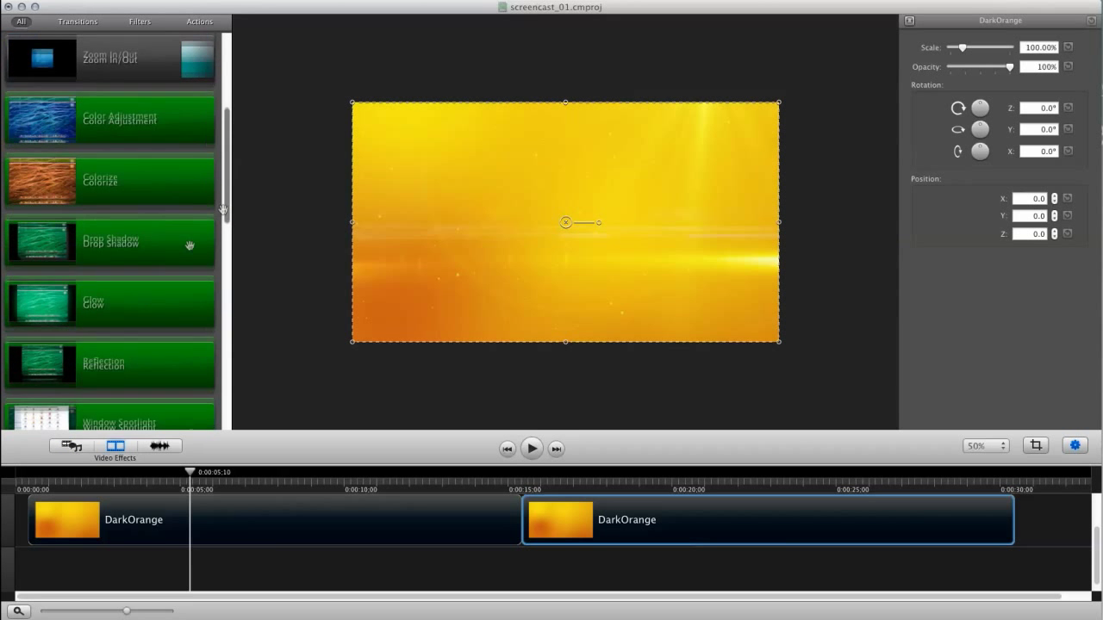
{"action": "left_click_drag", "start_coordinate": [47, 187], "coordinate": [509, 236]}
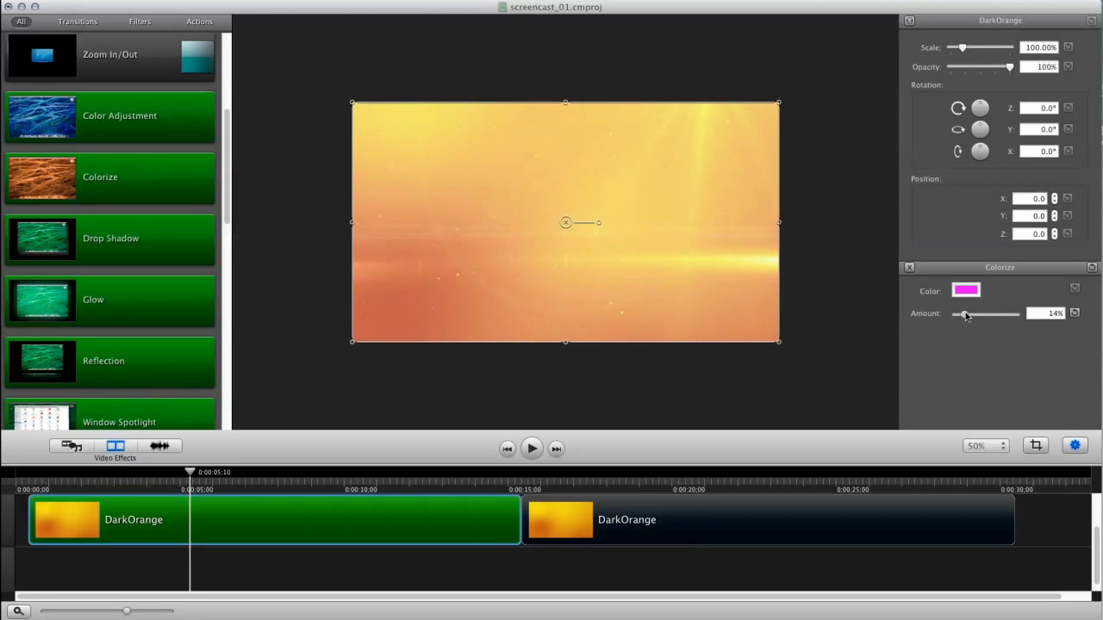
{"action": "left_click", "coordinate": [965, 292]}
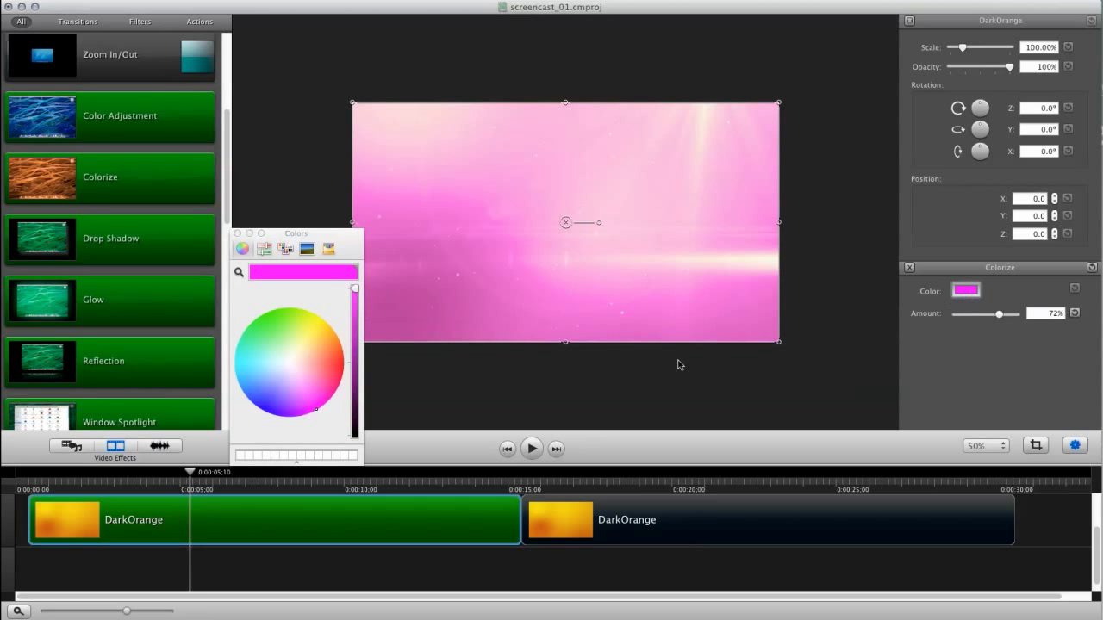
{"action": "left_click", "coordinate": [262, 382]}
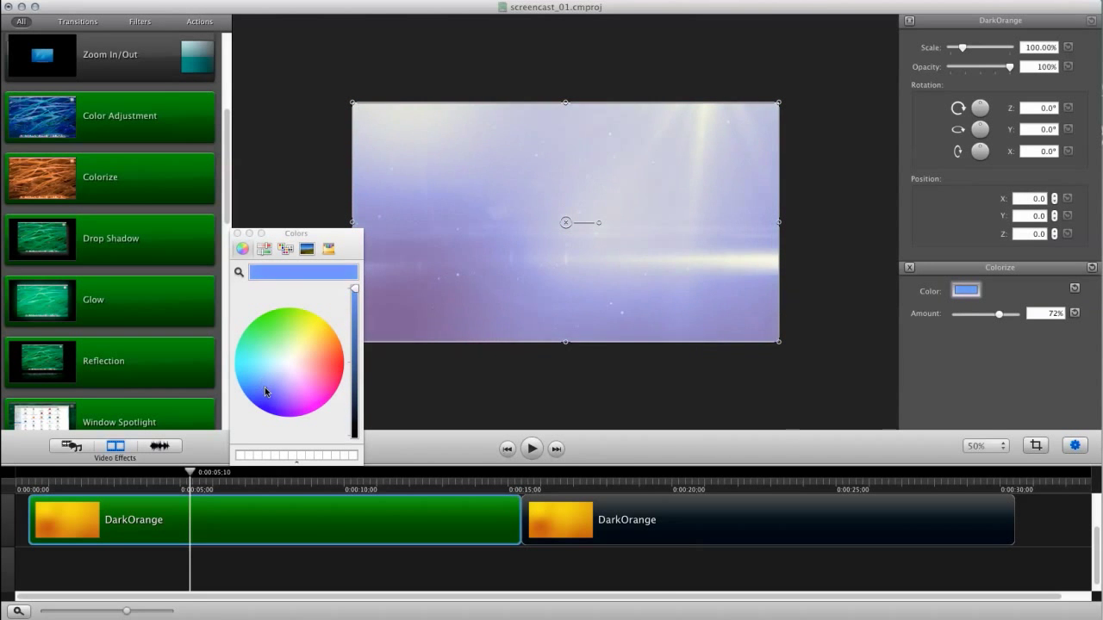
{"action": "left_click_drag", "start_coordinate": [271, 383], "coordinate": [288, 366]}
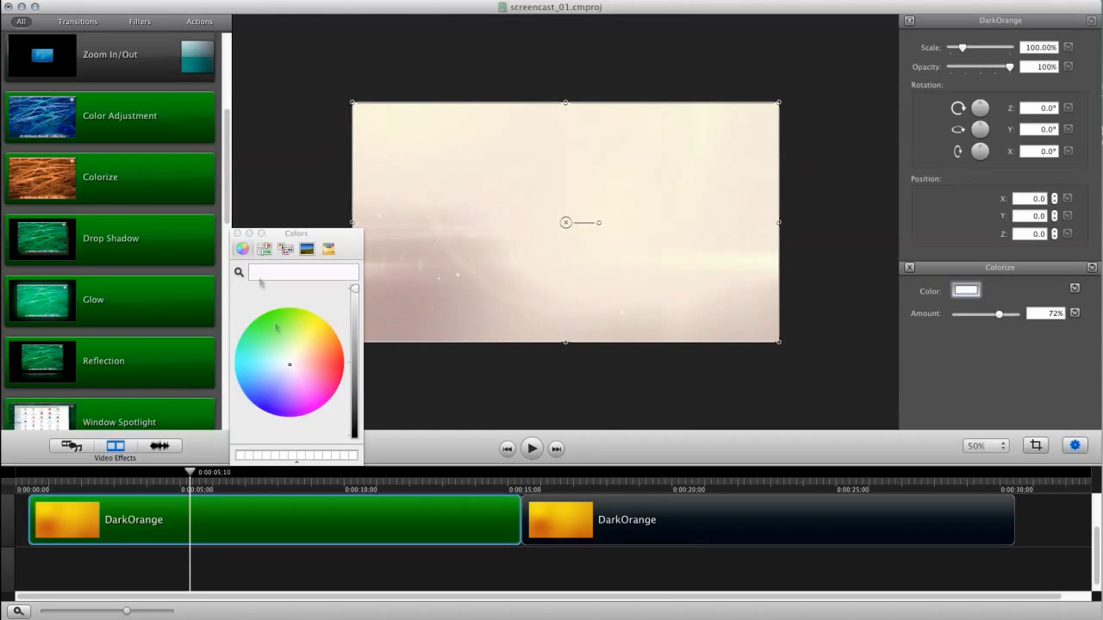
{"action": "left_click", "coordinate": [237, 234]}
{"action": "mouse_move", "coordinate": [999, 313]}
{"action": "left_mouse_down"}
{"action": "mouse_move", "coordinate": [976, 317]}
{"action": "mouse_move", "coordinate": [997, 323]}
{"action": "mouse_move", "coordinate": [986, 320]}
{"action": "left_mouse_up"}
Play back the colorized DarkOrange clip to about 0:00:12;21 and deselect it.
{"action": "key", "text": "space"}
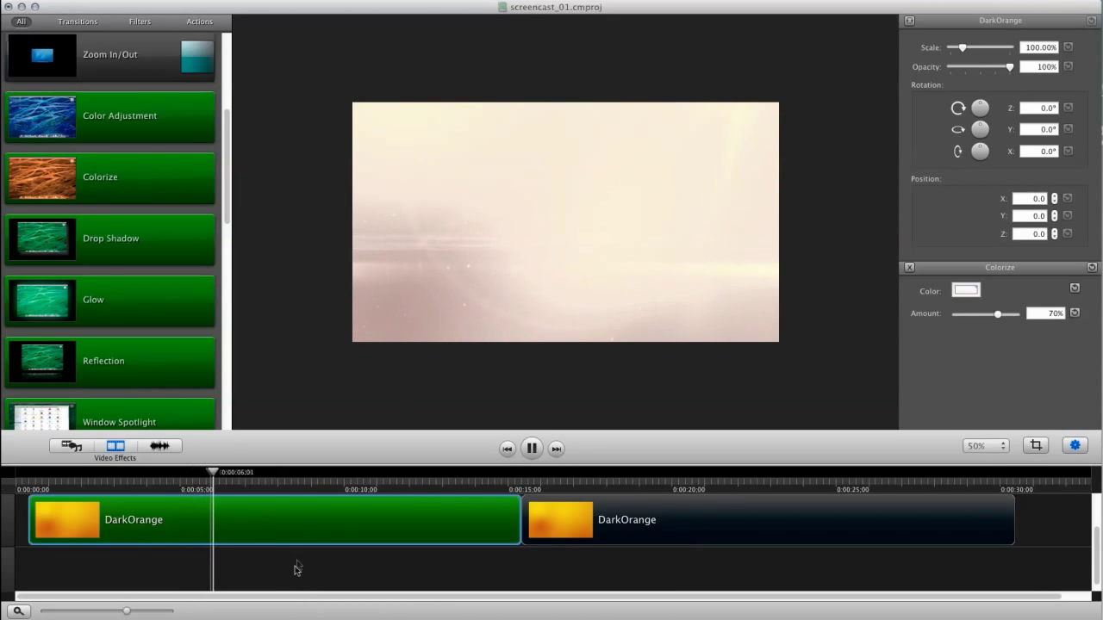
{"action": "key", "text": "space"}
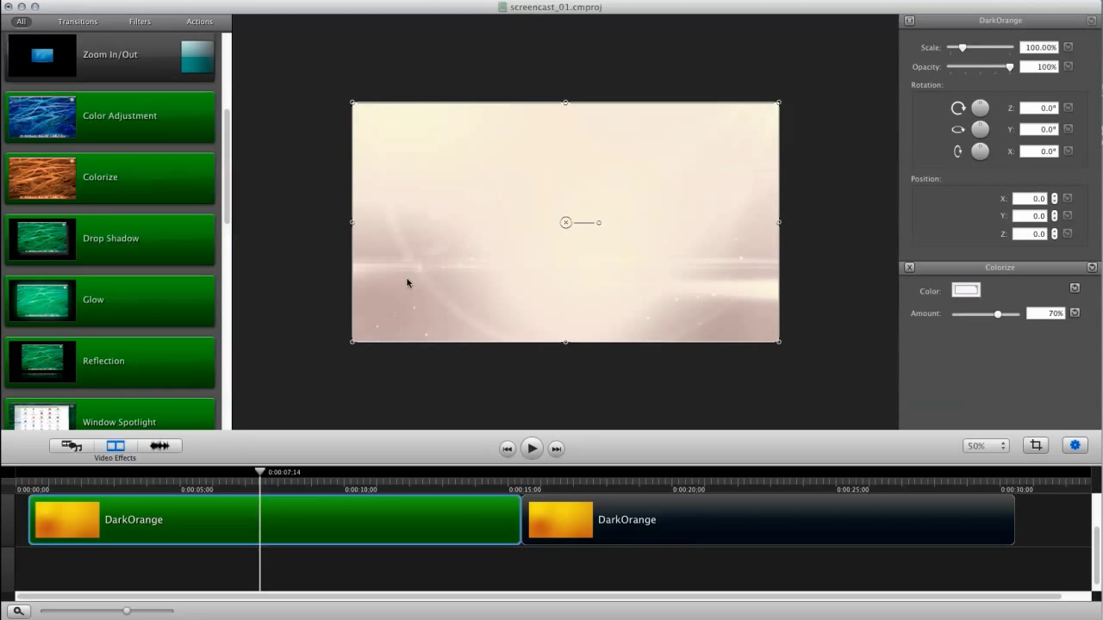
{"action": "key", "text": "space"}
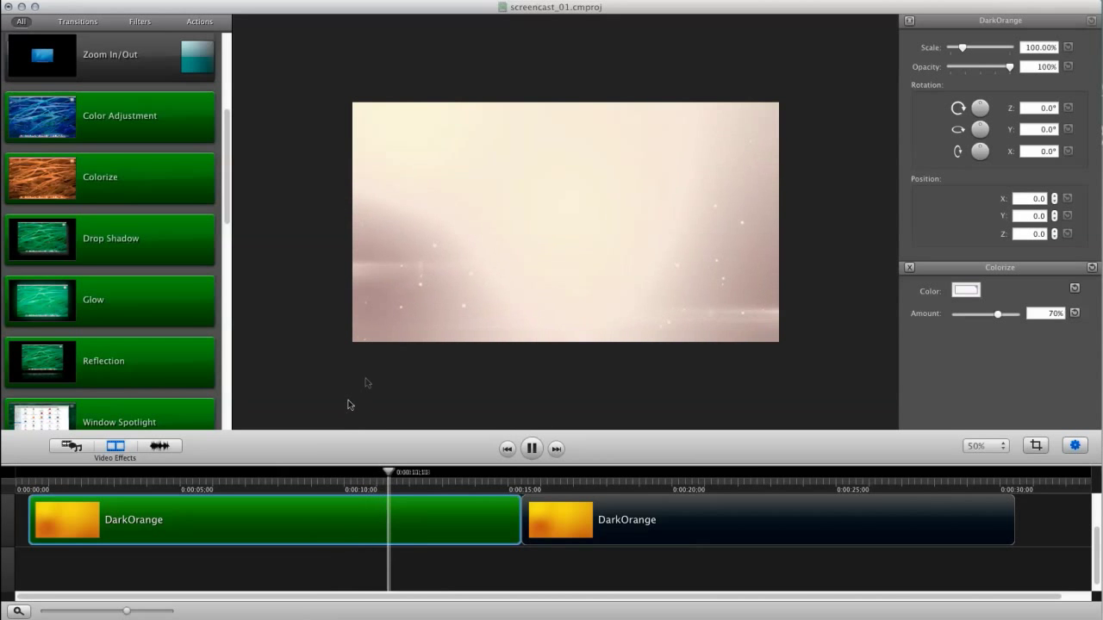
{"action": "key", "text": "space"}
{"action": "left_click", "coordinate": [316, 371]}
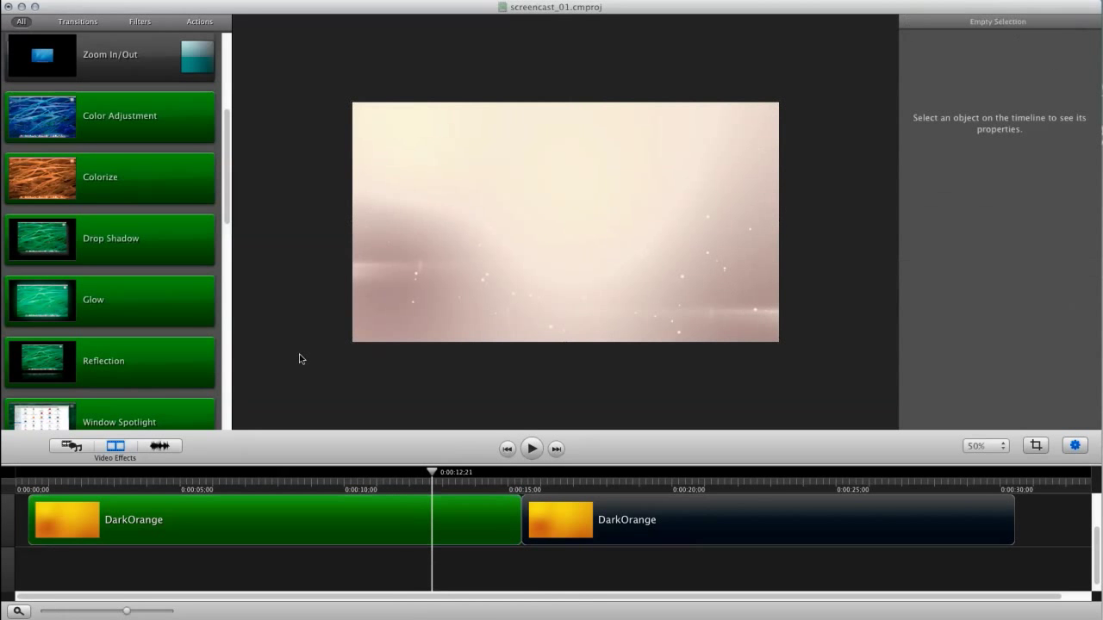
Delete both DarkOrange clips from the timeline.
{"action": "left_click", "coordinate": [428, 520]}
{"action": "key", "text": "Delete"}
{"action": "left_click", "coordinate": [546, 523]}
{"action": "key", "text": "Delete"}
{"action": "left_click", "coordinate": [74, 445]}
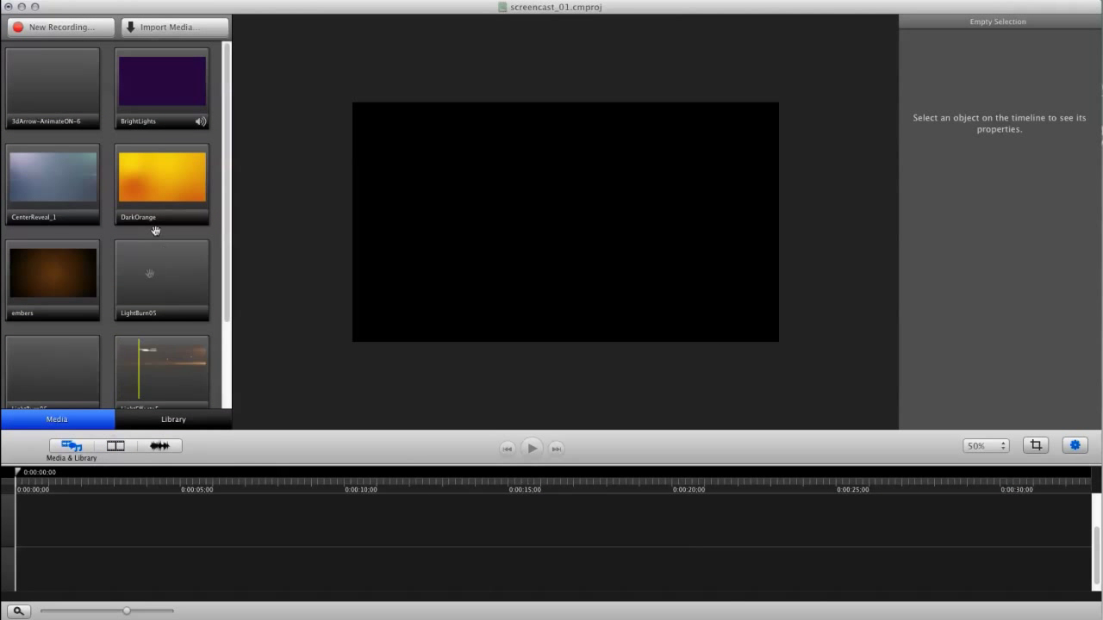
{"action": "left_click", "coordinate": [116, 445]}
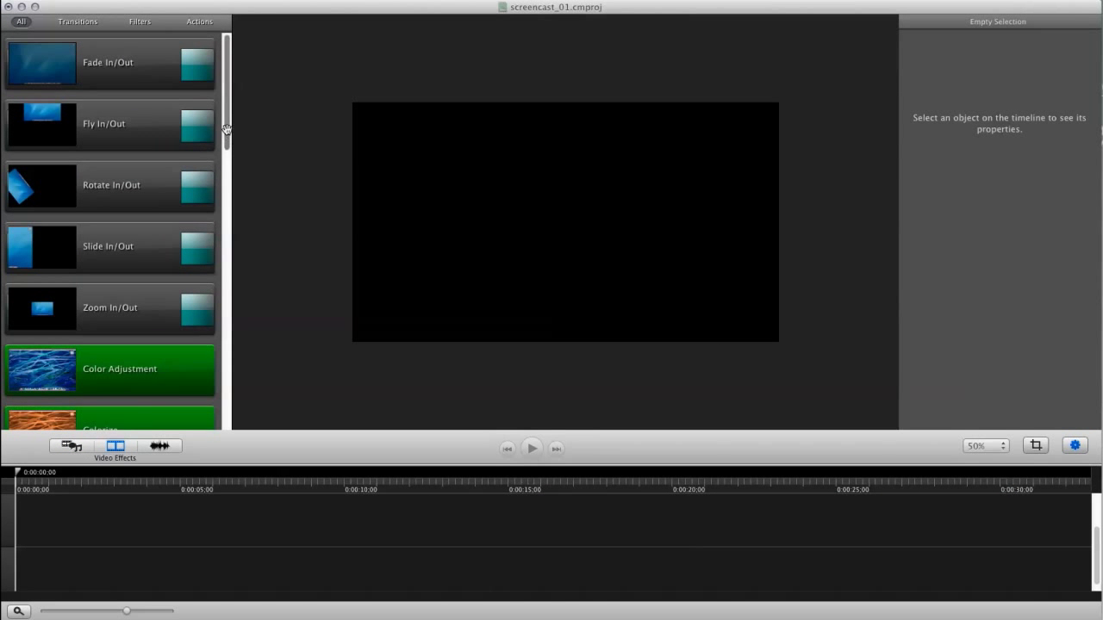
{"action": "left_click_drag", "start_coordinate": [225, 134], "coordinate": [228, 231]}
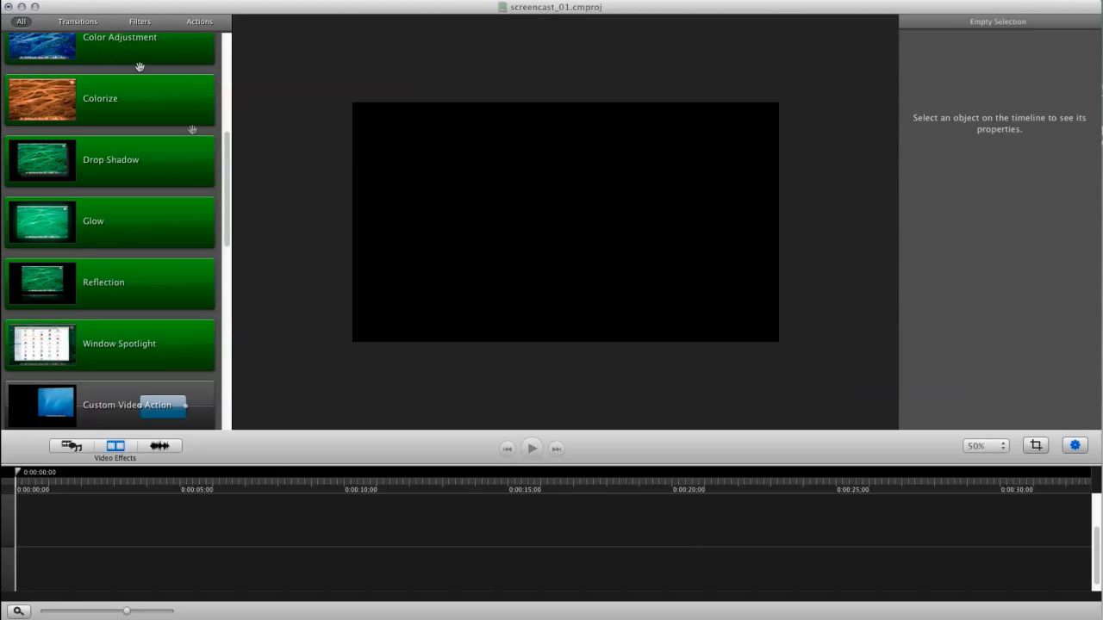
{"action": "left_click_drag", "start_coordinate": [223, 192], "coordinate": [222, 244]}
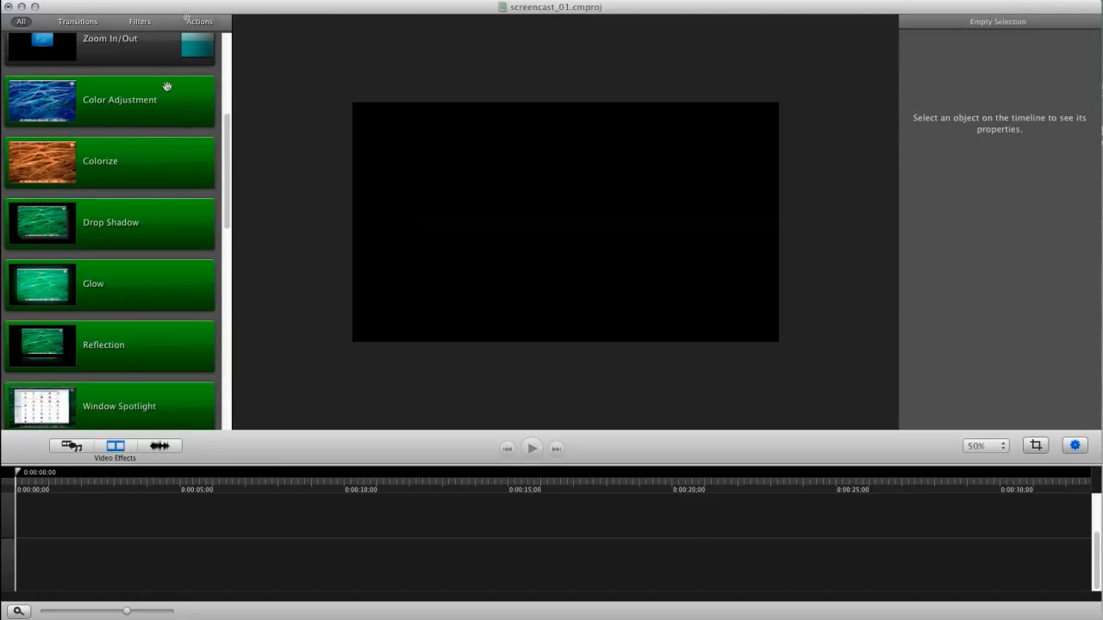
Switch to iMovie and open the video adjustments for the clip in My First Project.
{"action": "key", "text": "super+Tab"}
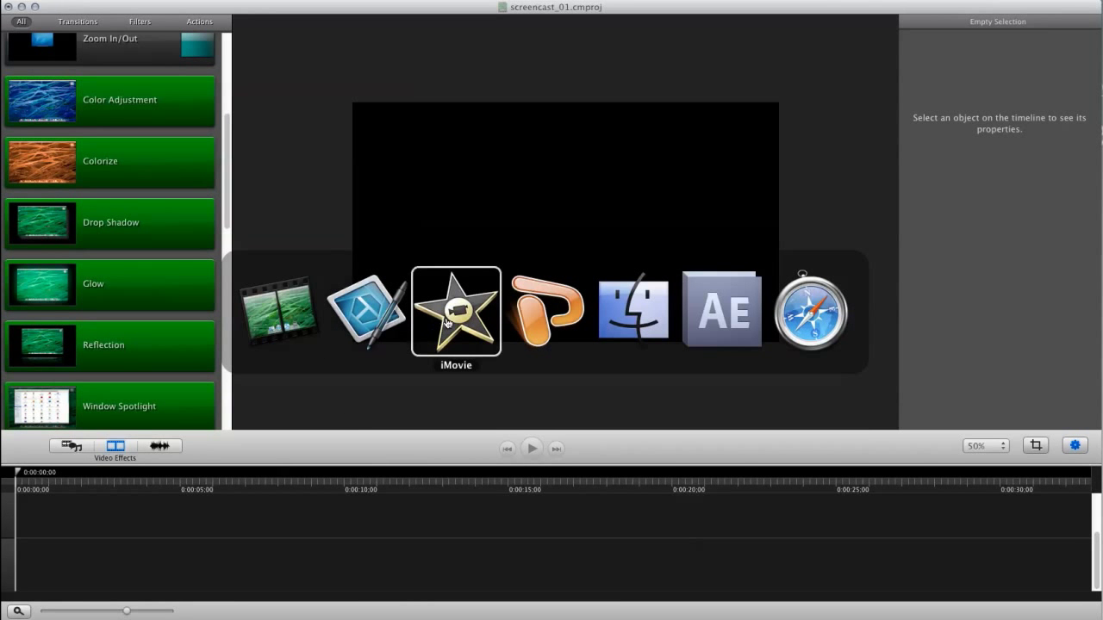
{"action": "left_click", "coordinate": [447, 322]}
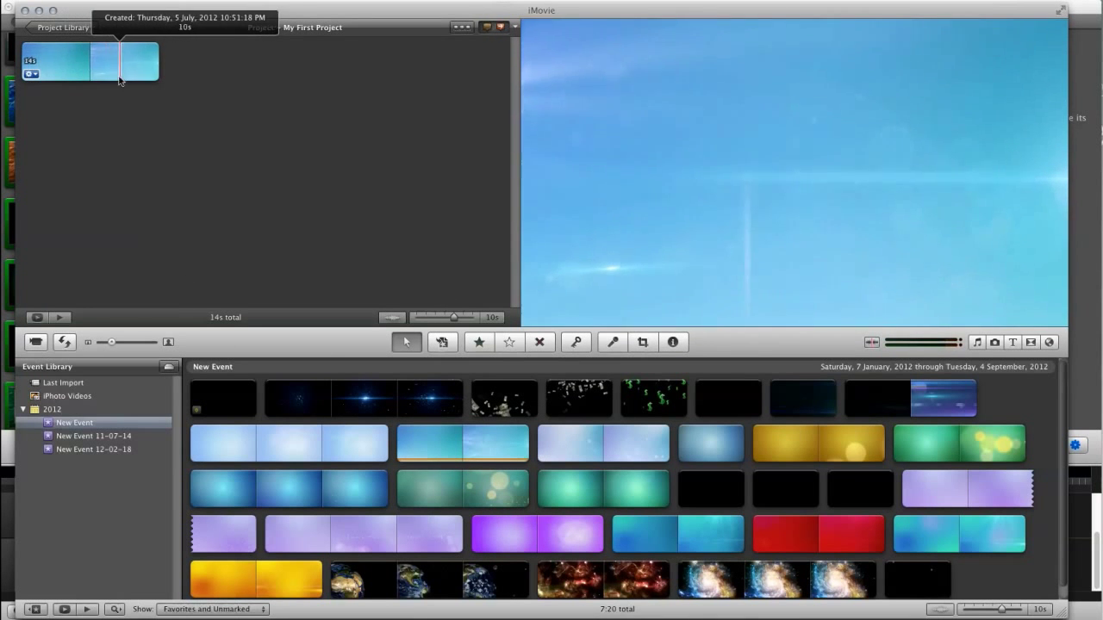
{"action": "left_click", "coordinate": [72, 60]}
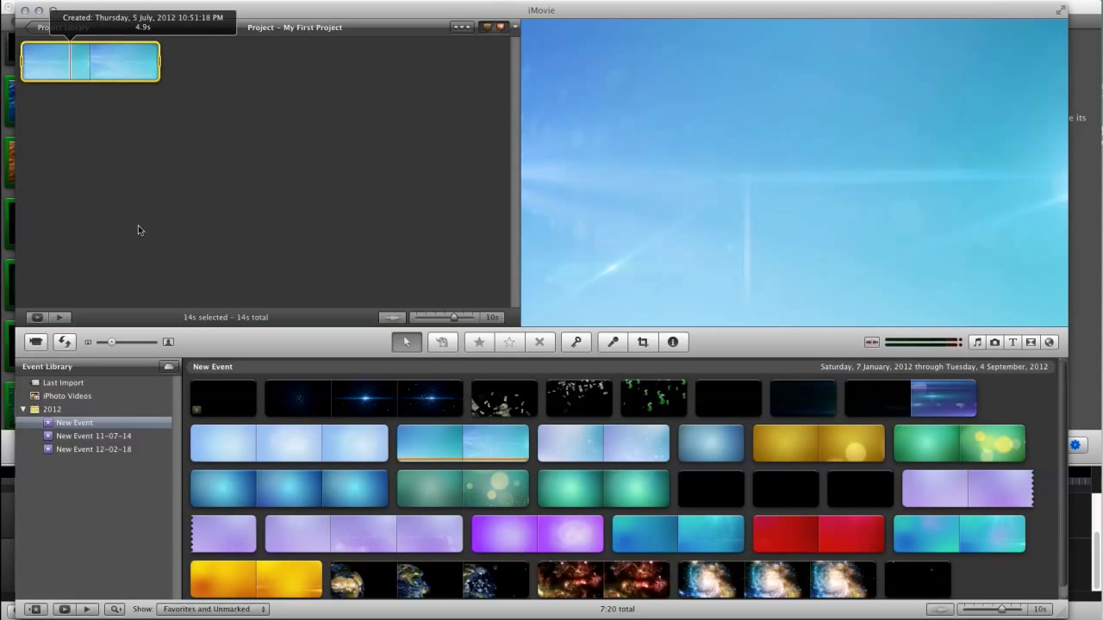
{"action": "left_click", "coordinate": [28, 74]}
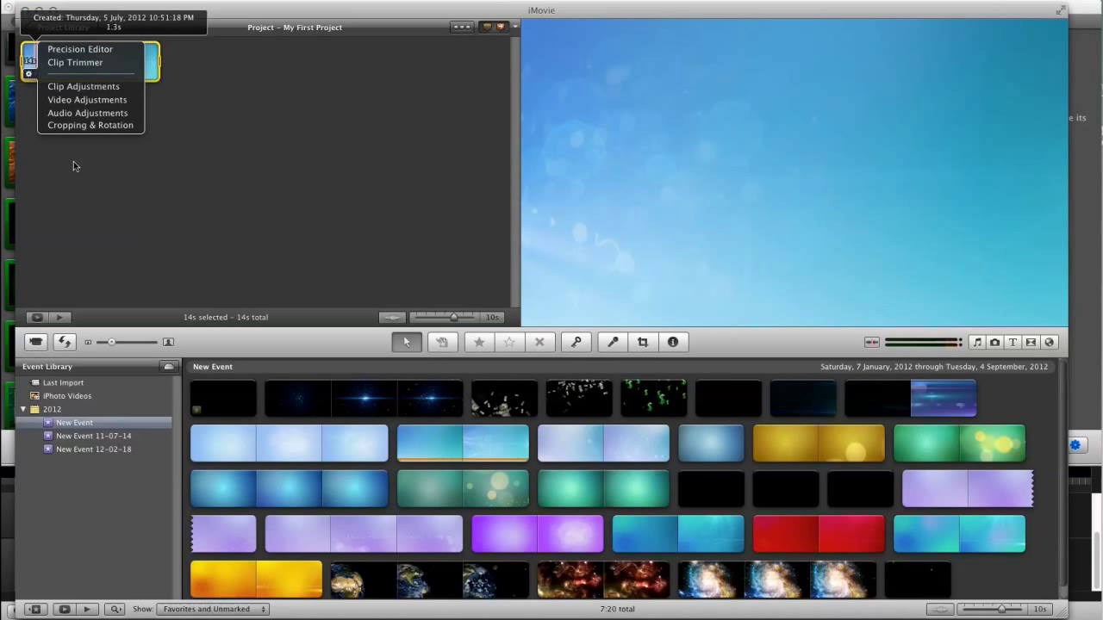
{"action": "left_click", "coordinate": [88, 102]}
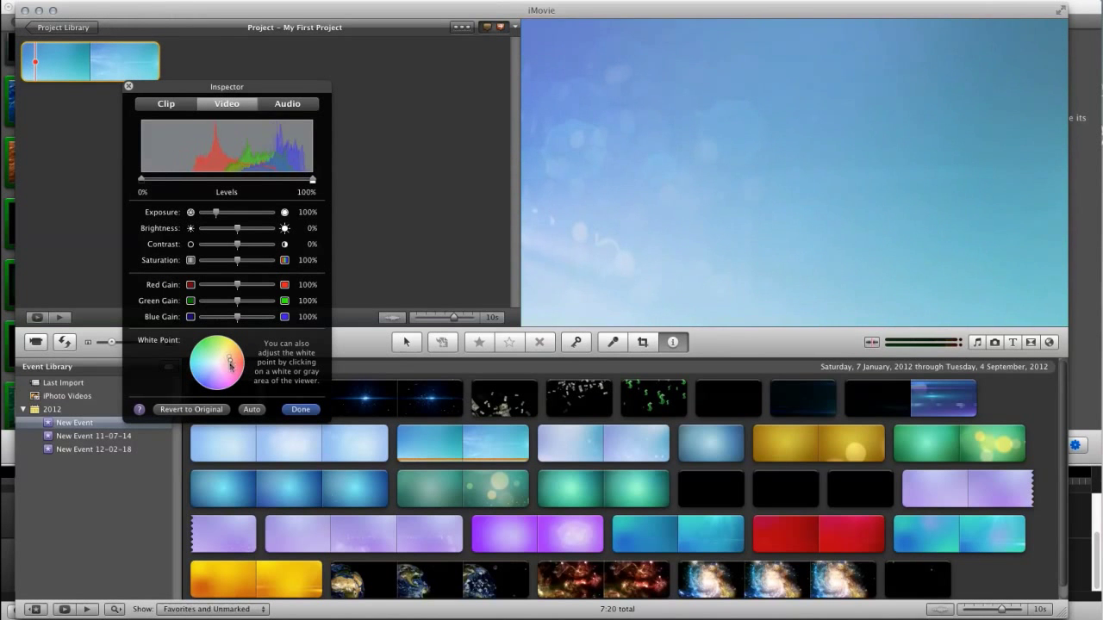
Try a shifted white point, 96% red gain, 1% brightness and 113% exposure on the clip, and revert to the original.
{"action": "left_click_drag", "start_coordinate": [231, 376], "coordinate": [217, 370]}
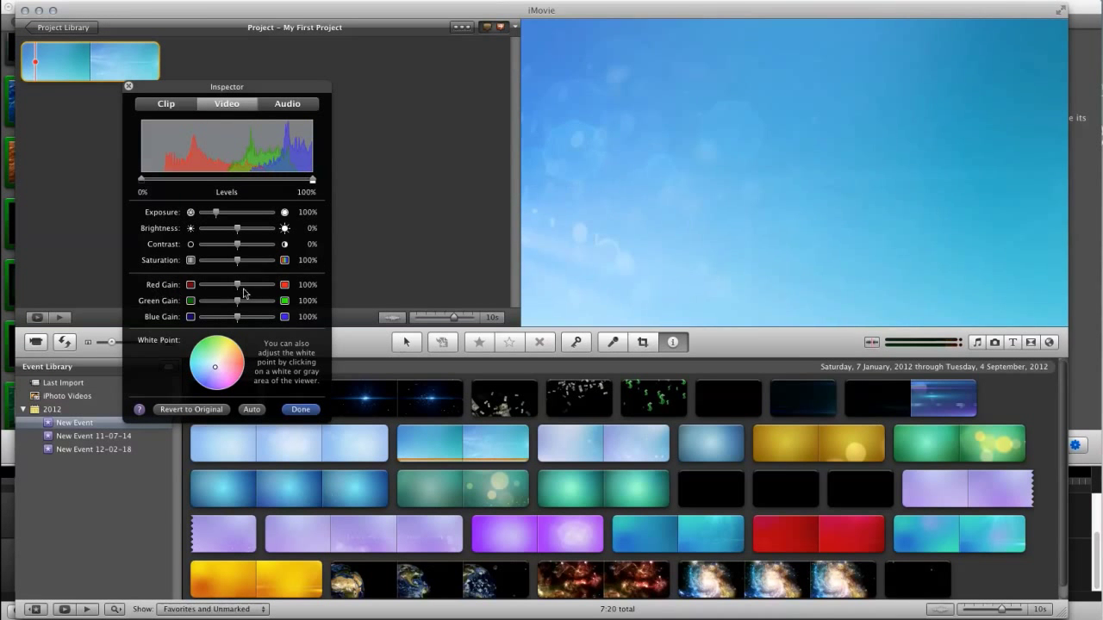
{"action": "left_click_drag", "start_coordinate": [227, 289], "coordinate": [254, 291]}
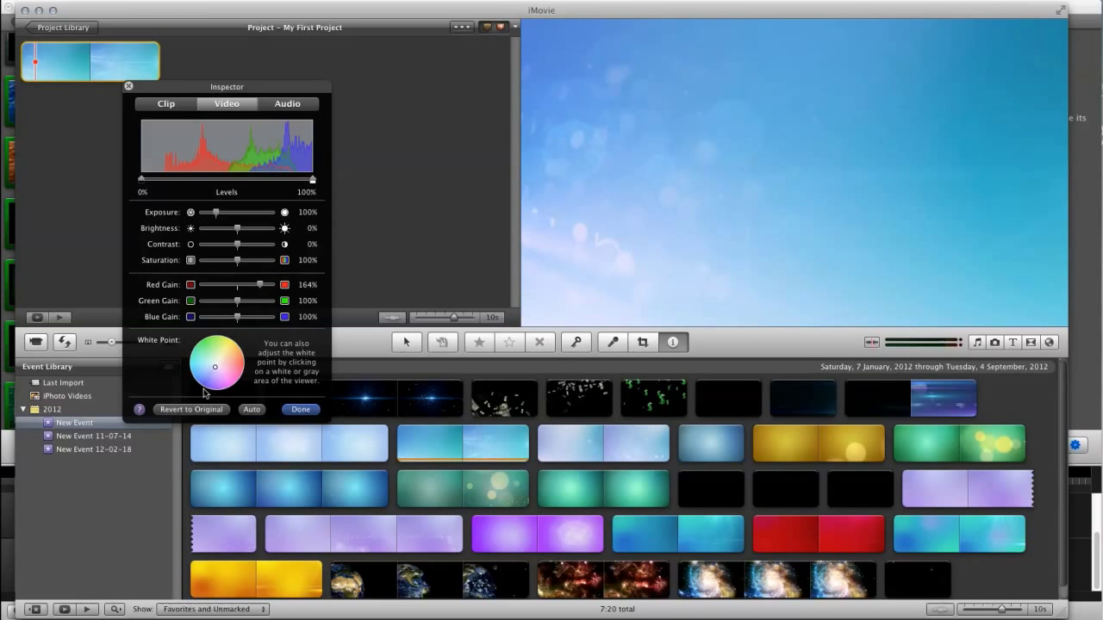
{"action": "left_click_drag", "start_coordinate": [232, 354], "coordinate": [227, 371]}
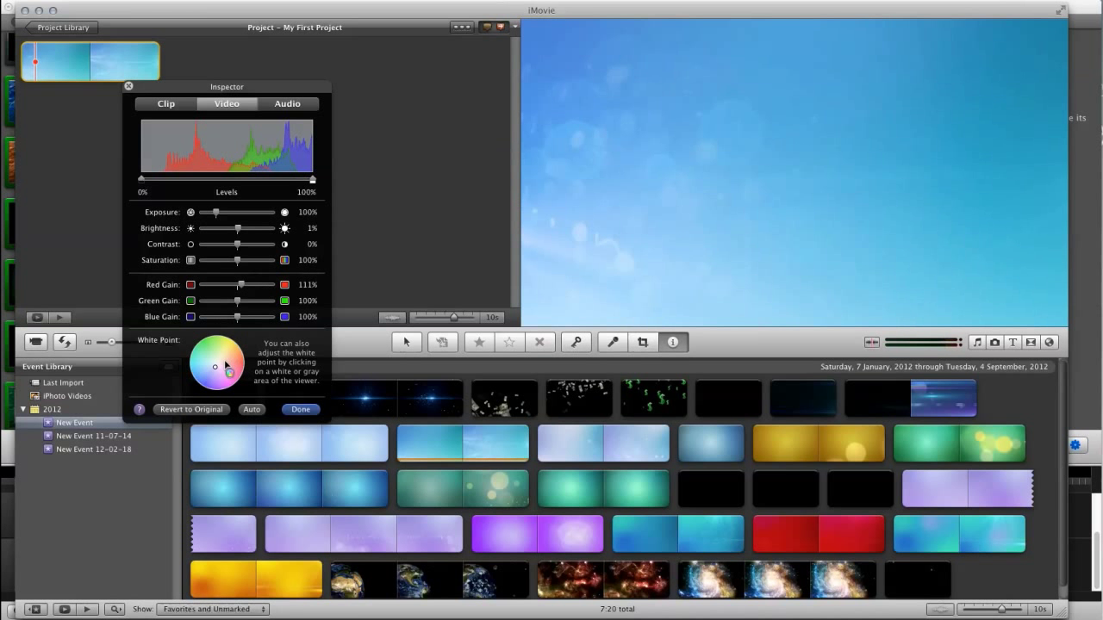
{"action": "mouse_move", "coordinate": [240, 290]}
{"action": "left_mouse_down"}
{"action": "mouse_move", "coordinate": [208, 287]}
{"action": "mouse_move", "coordinate": [211, 299]}
{"action": "mouse_move", "coordinate": [266, 308]}
{"action": "mouse_move", "coordinate": [240, 307]}
{"action": "mouse_move", "coordinate": [234, 291]}
{"action": "left_mouse_up"}
{"action": "mouse_move", "coordinate": [215, 212]}
{"action": "left_mouse_down"}
{"action": "mouse_move", "coordinate": [246, 213]}
{"action": "mouse_move", "coordinate": [217, 220]}
{"action": "left_mouse_up"}
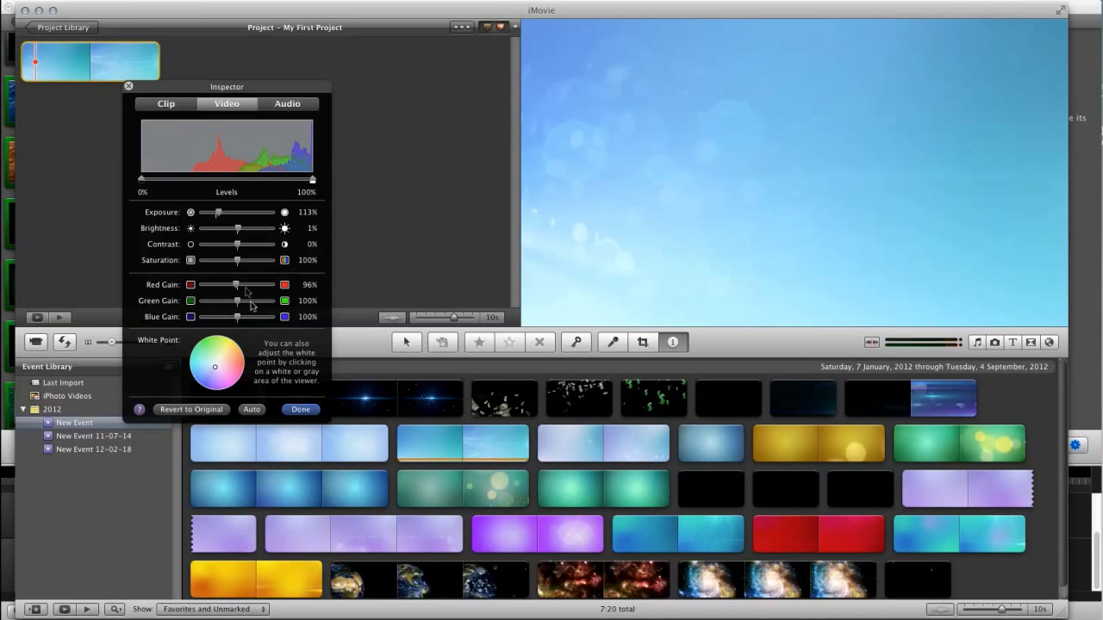
{"action": "left_click", "coordinate": [215, 411]}
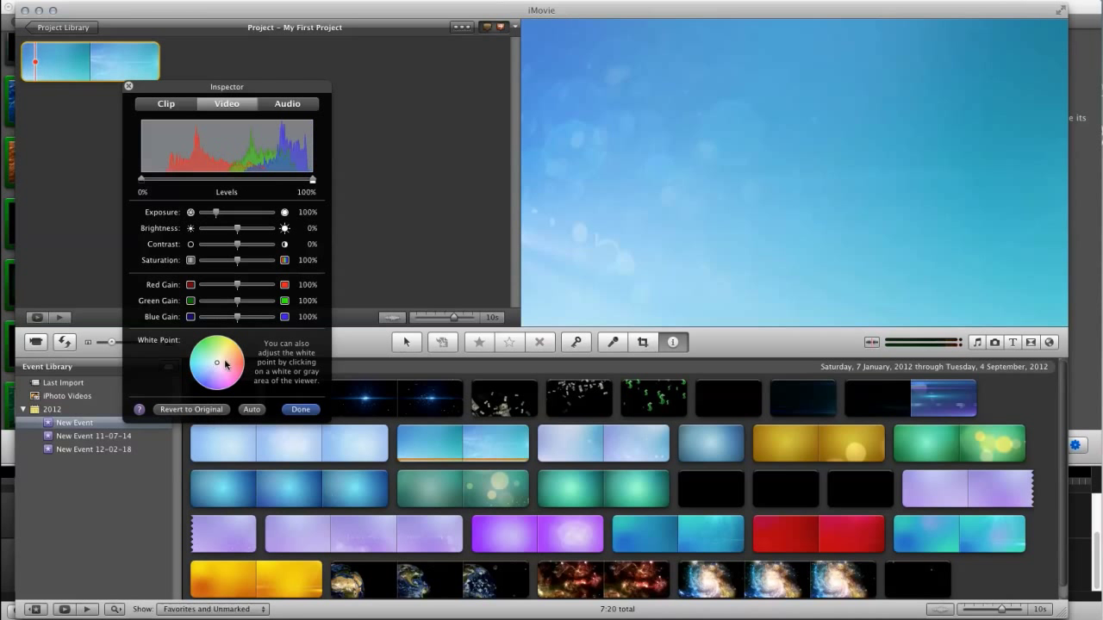
Close and reopen the project clip's video adjustments, and look over its general clip settings.
{"action": "left_click", "coordinate": [45, 113]}
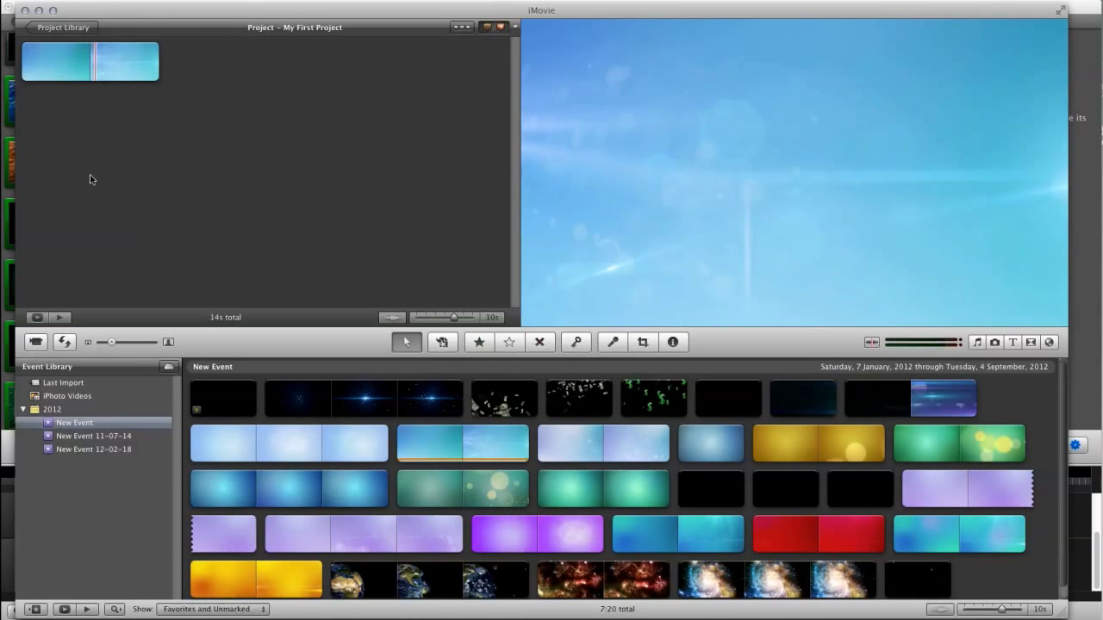
{"action": "left_click", "coordinate": [38, 65]}
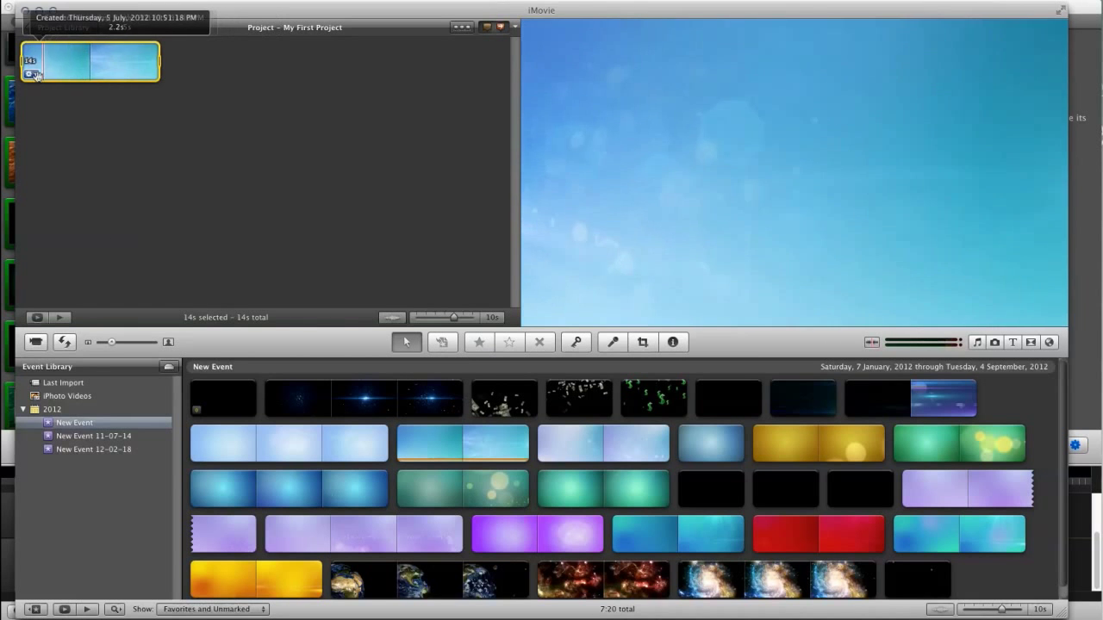
{"action": "left_click", "coordinate": [31, 74]}
{"action": "left_click", "coordinate": [72, 99]}
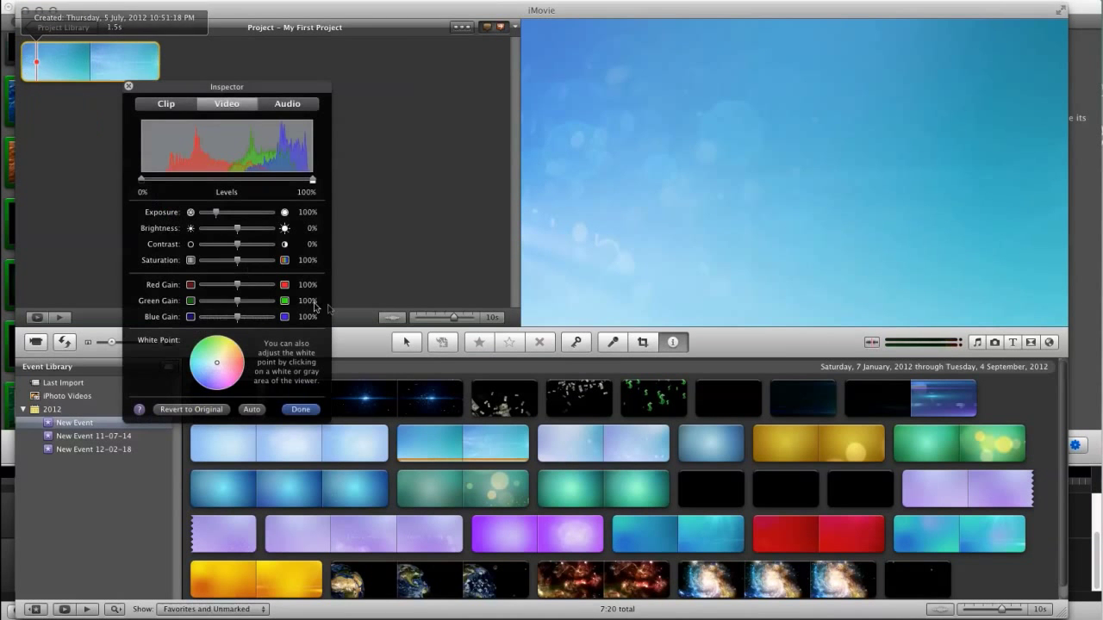
{"action": "left_click_drag", "start_coordinate": [250, 86], "coordinate": [312, 105]}
{"action": "left_click", "coordinate": [229, 122]}
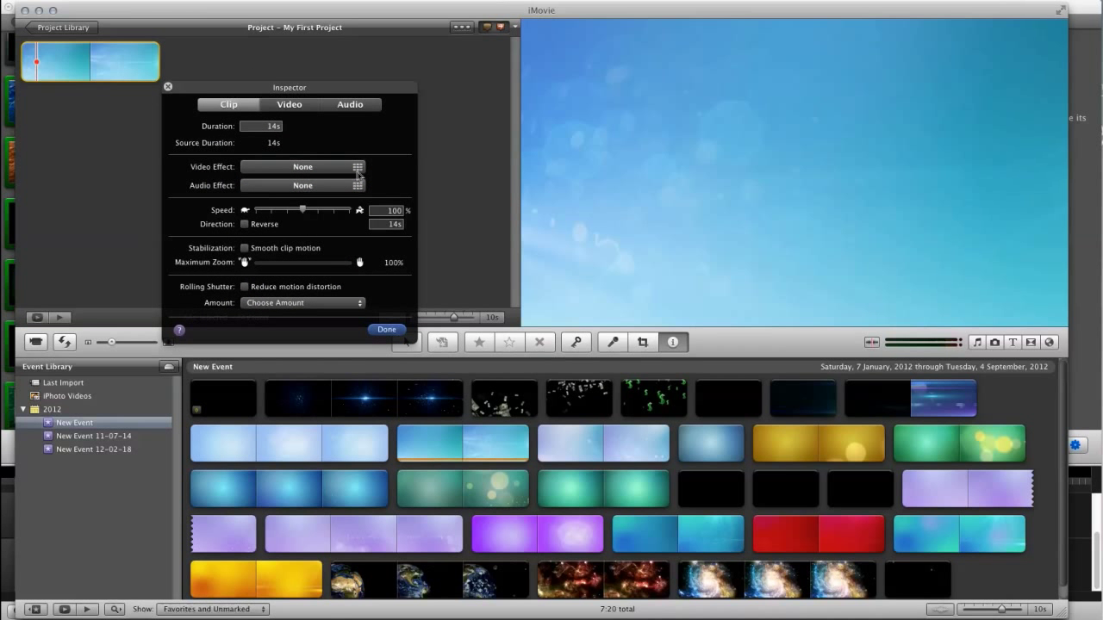
{"action": "left_click", "coordinate": [295, 108]}
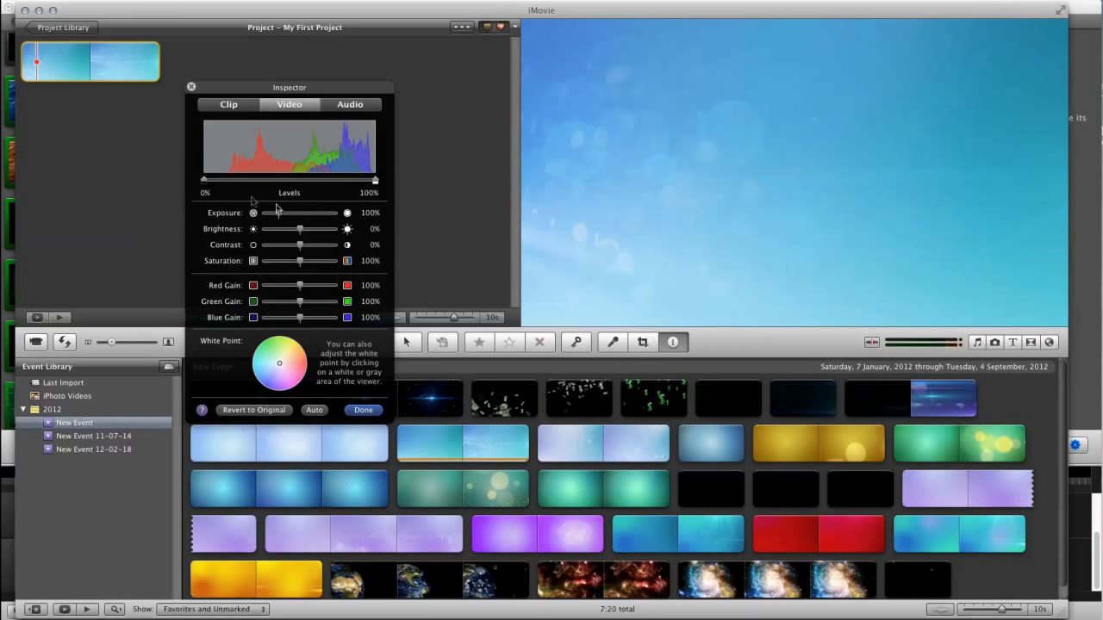
Try levels of 30% to 98%, a yellowish white point, -5% brightness, 8% contrast and 25% saturation on the clip, and revert to the original.
{"action": "left_click_drag", "start_coordinate": [204, 180], "coordinate": [242, 182]}
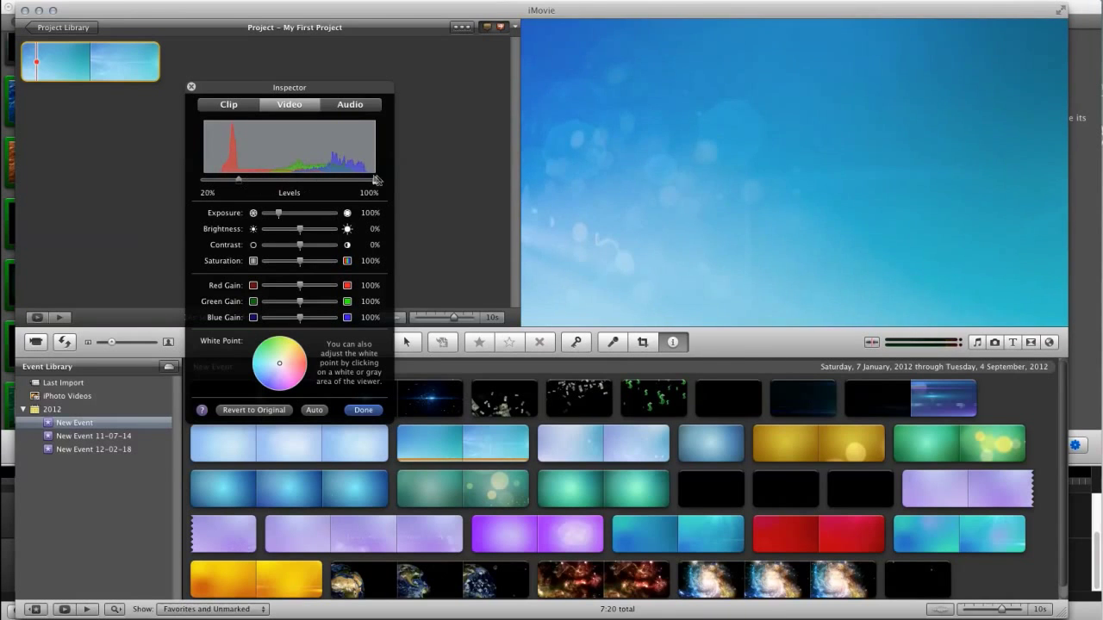
{"action": "left_click_drag", "start_coordinate": [377, 179], "coordinate": [350, 182]}
{"action": "left_click_drag", "start_coordinate": [276, 365], "coordinate": [301, 357]}
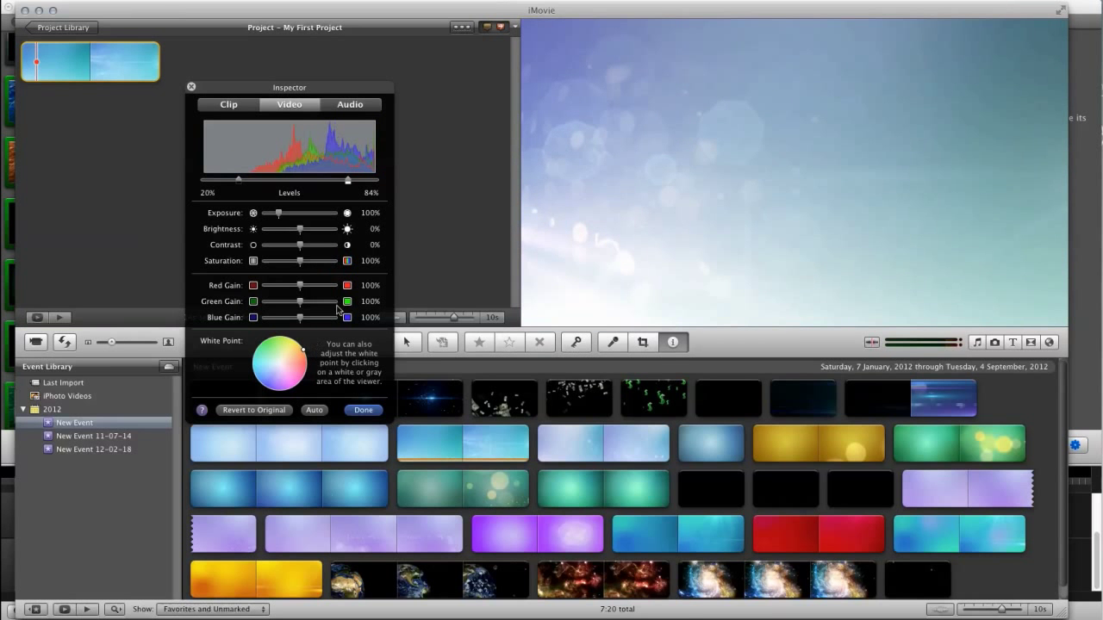
{"action": "left_click_drag", "start_coordinate": [351, 184], "coordinate": [371, 181]}
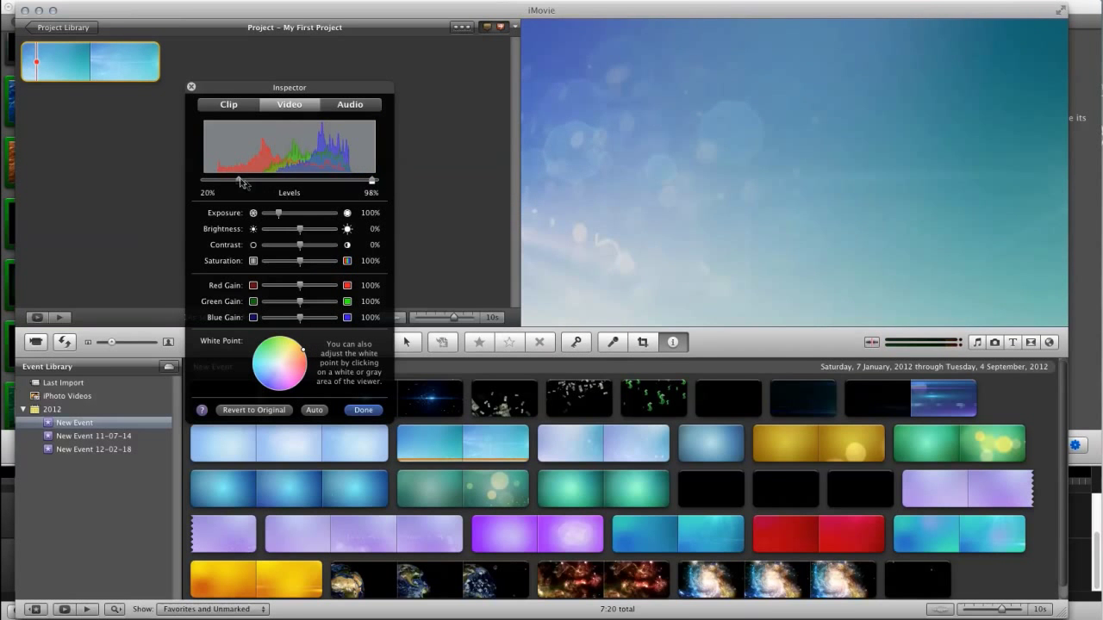
{"action": "mouse_move", "coordinate": [241, 182]}
{"action": "left_mouse_down"}
{"action": "mouse_move", "coordinate": [231, 182]}
{"action": "mouse_move", "coordinate": [256, 181]}
{"action": "left_mouse_up"}
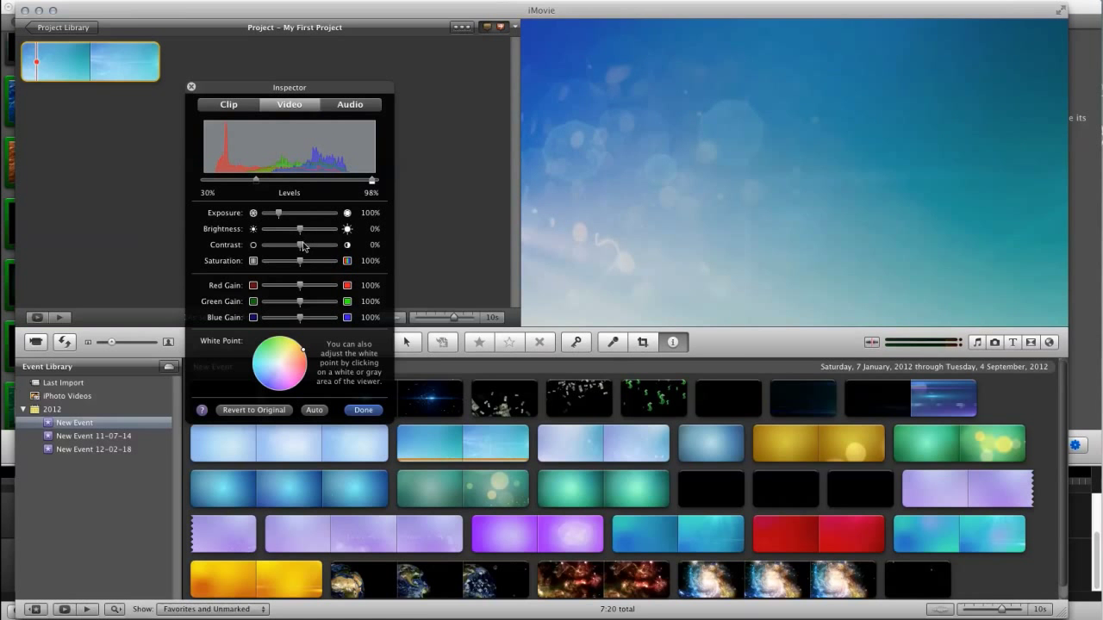
{"action": "left_click_drag", "start_coordinate": [303, 248], "coordinate": [272, 267]}
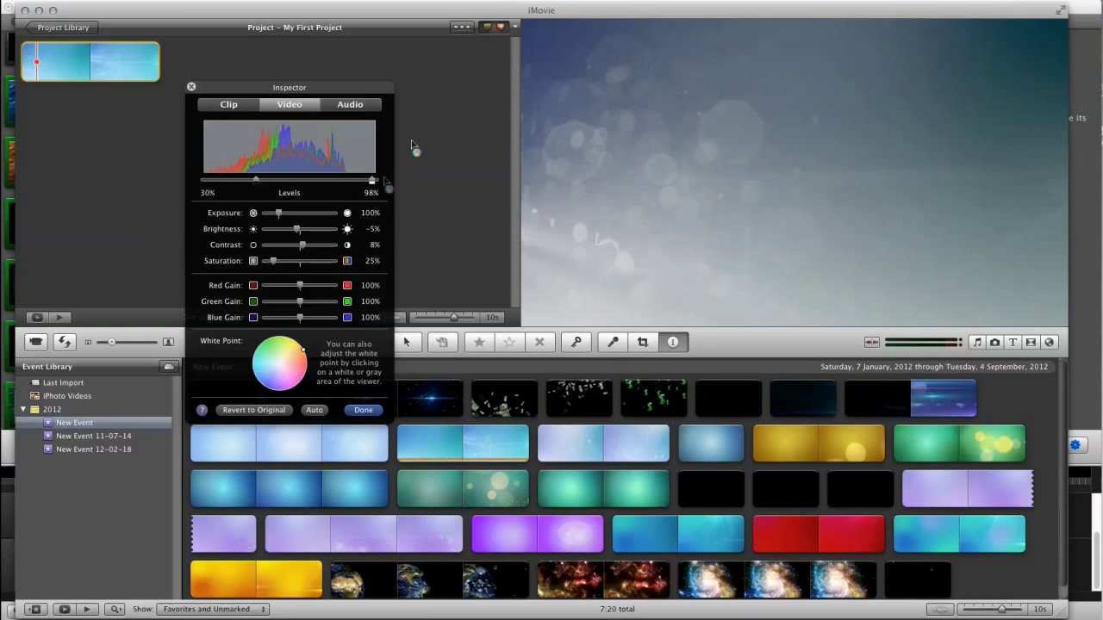
{"action": "left_click", "coordinate": [231, 107]}
{"action": "left_click", "coordinate": [290, 104]}
{"action": "left_click", "coordinate": [254, 410]}
Preview the available video effects on the project's blue clip without applying any, and close its inspector.
{"action": "left_click", "coordinate": [230, 106]}
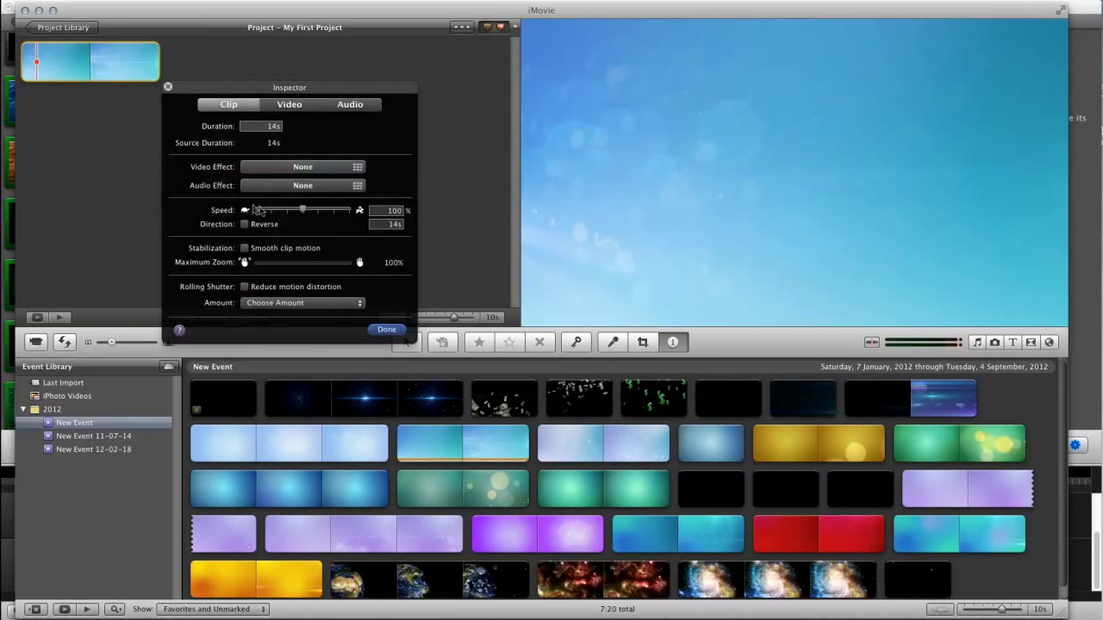
{"action": "left_click", "coordinate": [275, 173]}
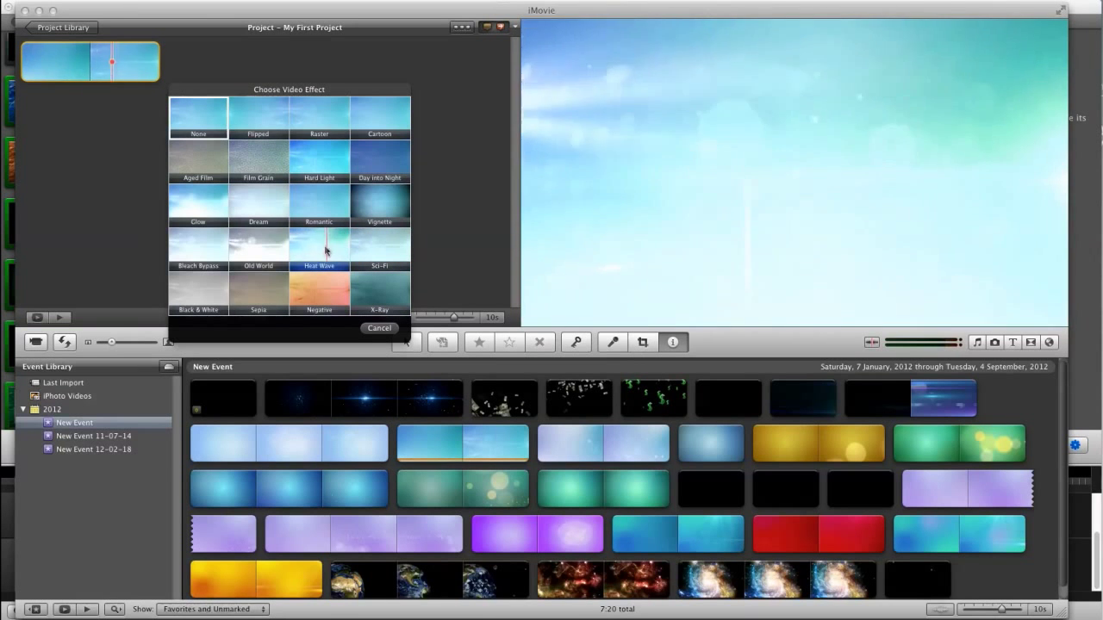
{"action": "left_click", "coordinate": [379, 328]}
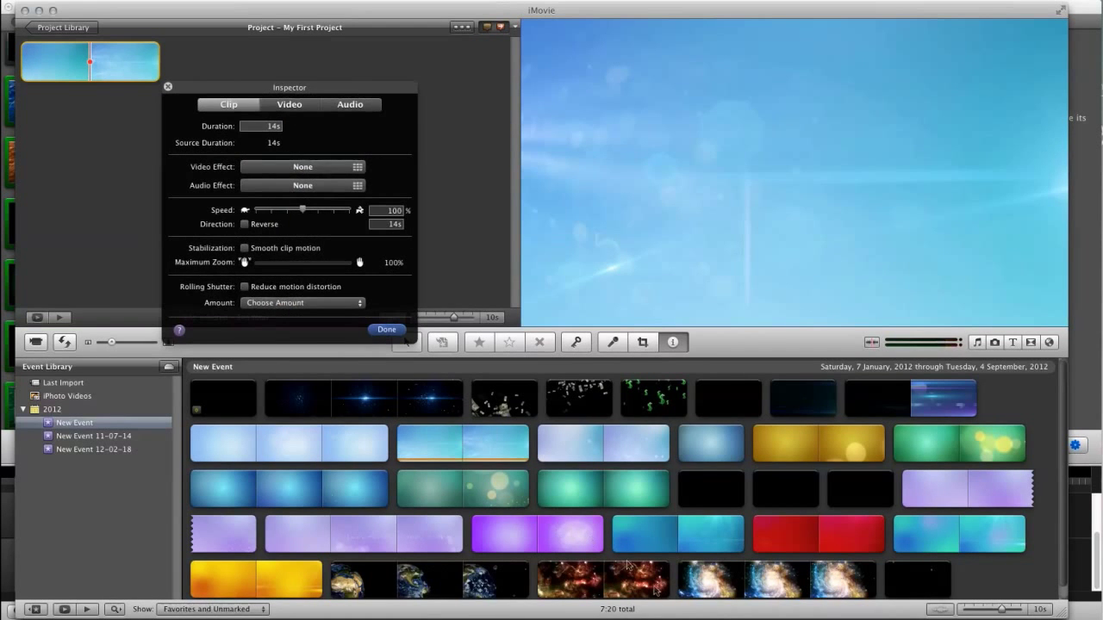
{"action": "left_click_drag", "start_coordinate": [1061, 422], "coordinate": [1061, 392]}
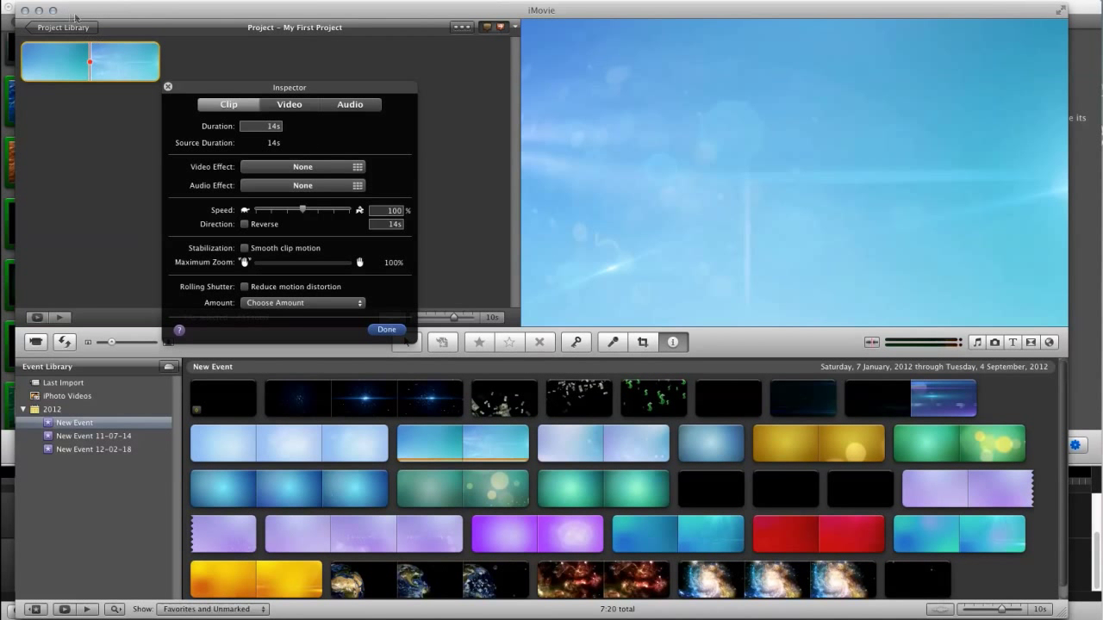
{"action": "left_click", "coordinate": [168, 86]}
Import an arrow movie from the MMG Renders Arrows folder into the existing New Event, copying the file.
{"action": "left_click", "coordinate": [129, 2]}
{"action": "mouse_move", "coordinate": [162, 2]}
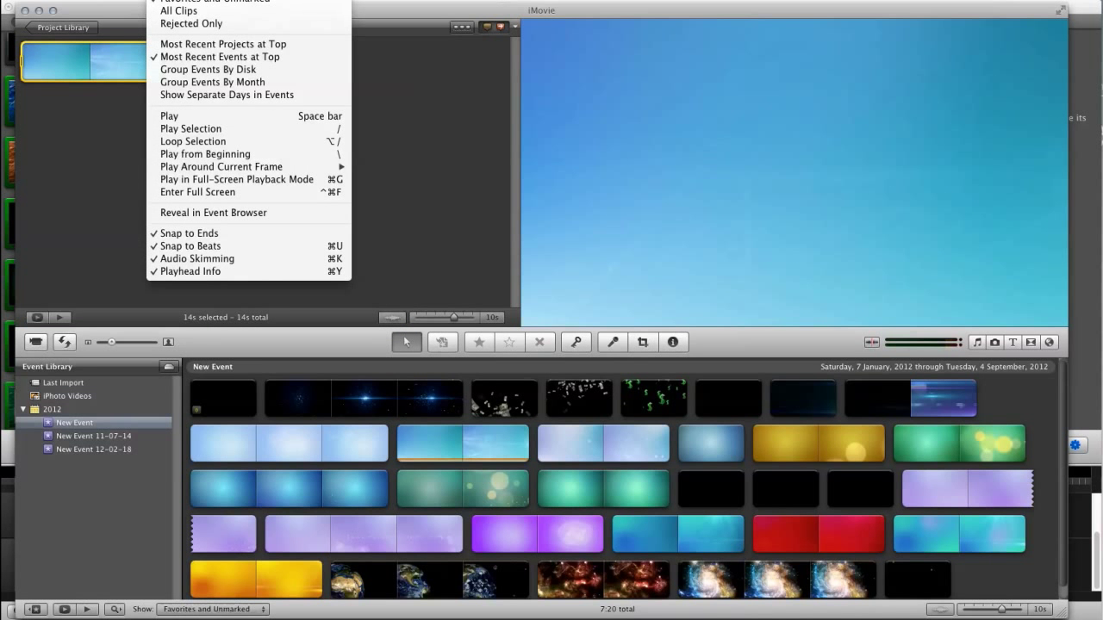
{"action": "mouse_move", "coordinate": [72, 1]}
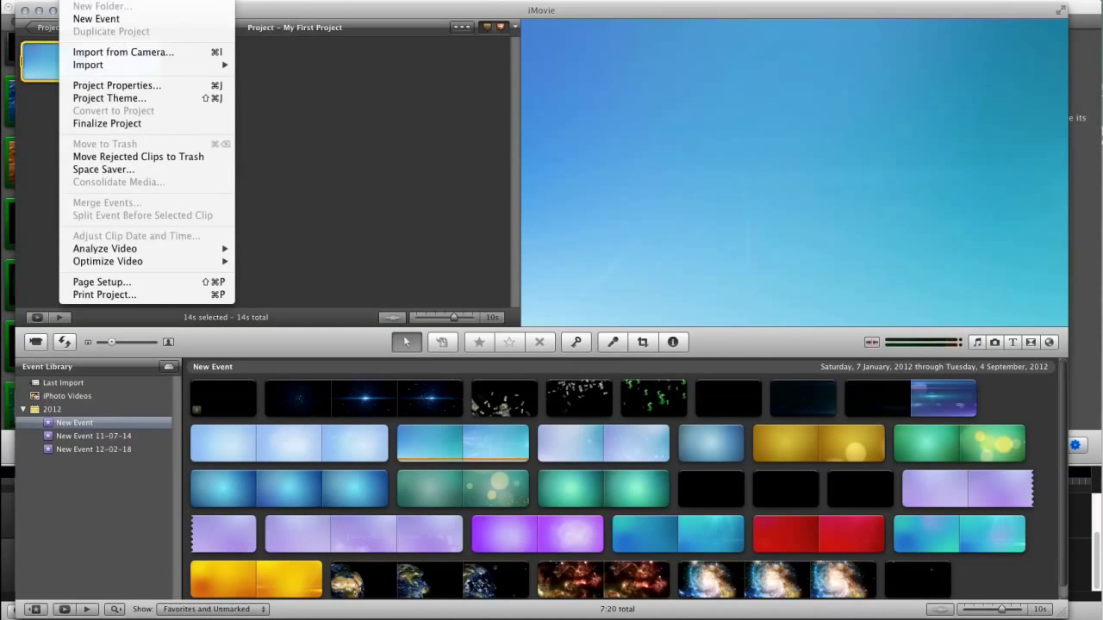
{"action": "mouse_move", "coordinate": [136, 67]}
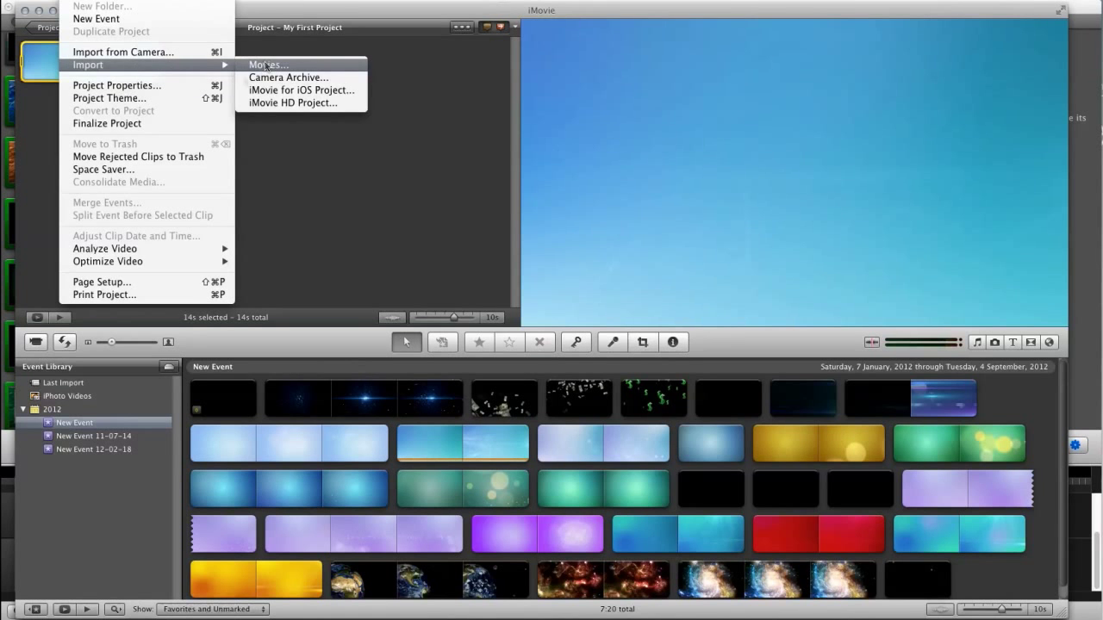
{"action": "left_click", "coordinate": [267, 69]}
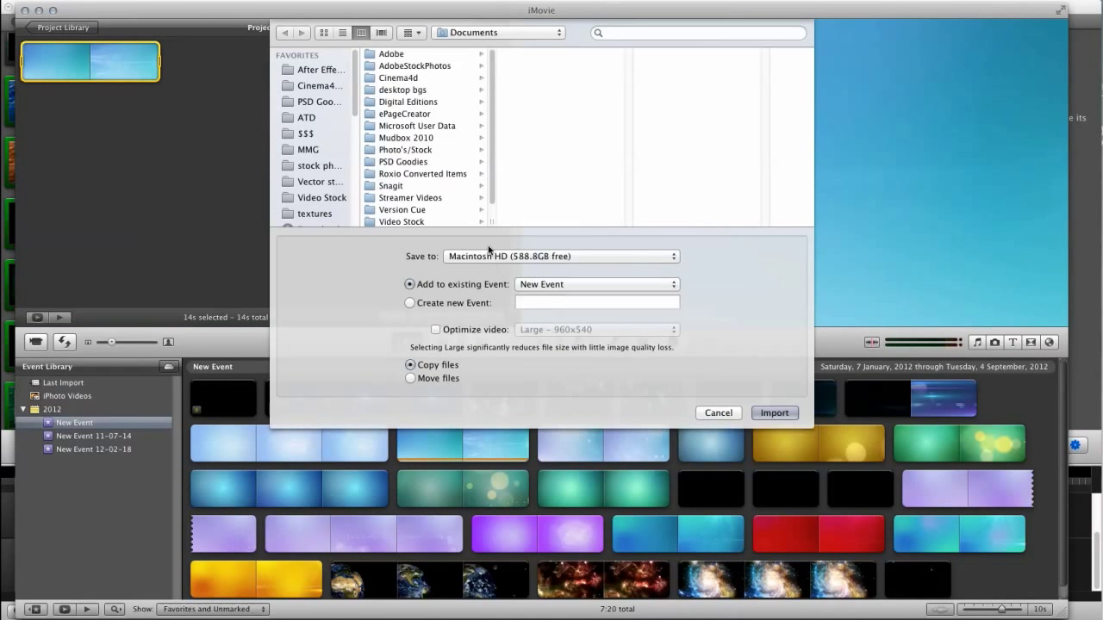
{"action": "left_click", "coordinate": [302, 151]}
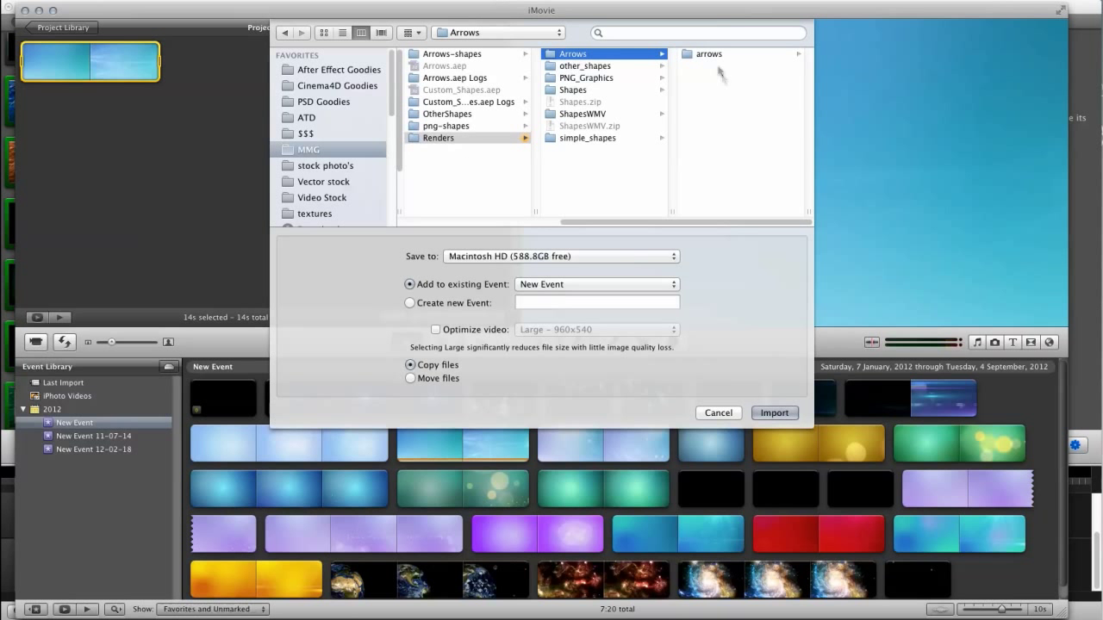
{"action": "left_click", "coordinate": [675, 55]}
{"action": "left_click", "coordinate": [705, 65]}
{"action": "left_click", "coordinate": [610, 91]}
{"action": "left_click", "coordinate": [774, 412]}
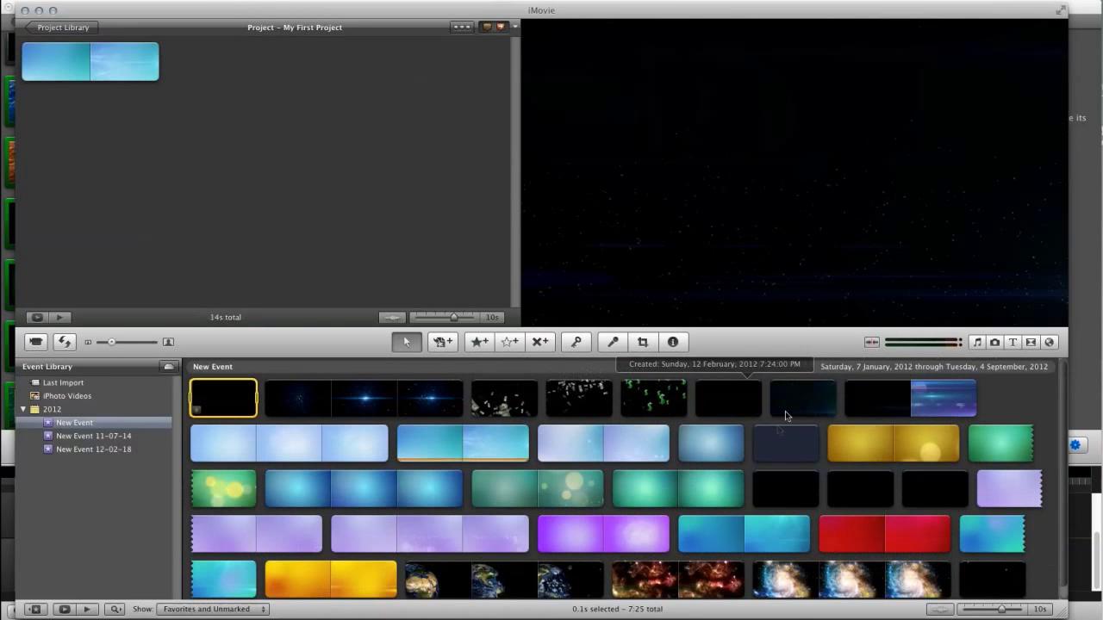
Place the whole imported arrow clip as a picture-in-picture over the middle of the blue clip in My First Project.
{"action": "left_click", "coordinate": [779, 451]}
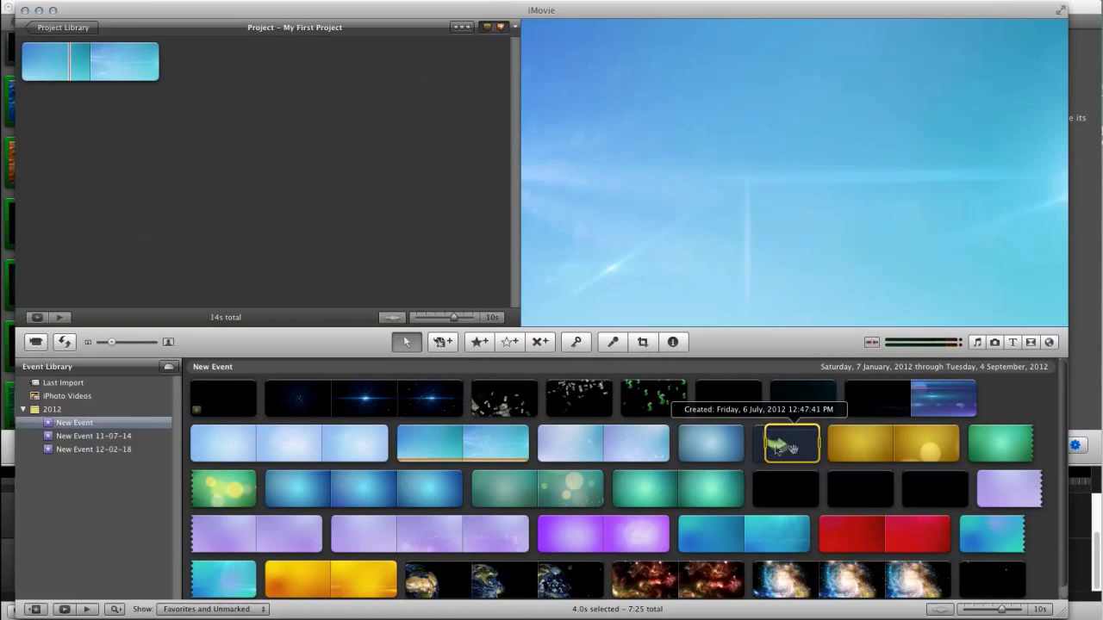
{"action": "left_click_drag", "start_coordinate": [782, 443], "coordinate": [72, 70]}
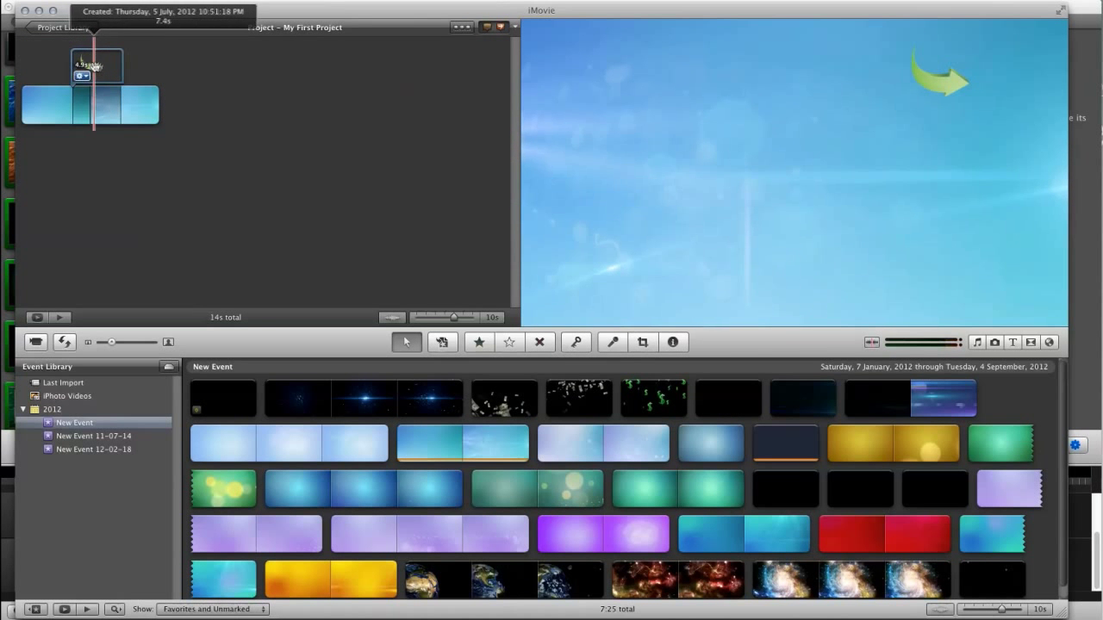
{"action": "left_click", "coordinate": [73, 2]}
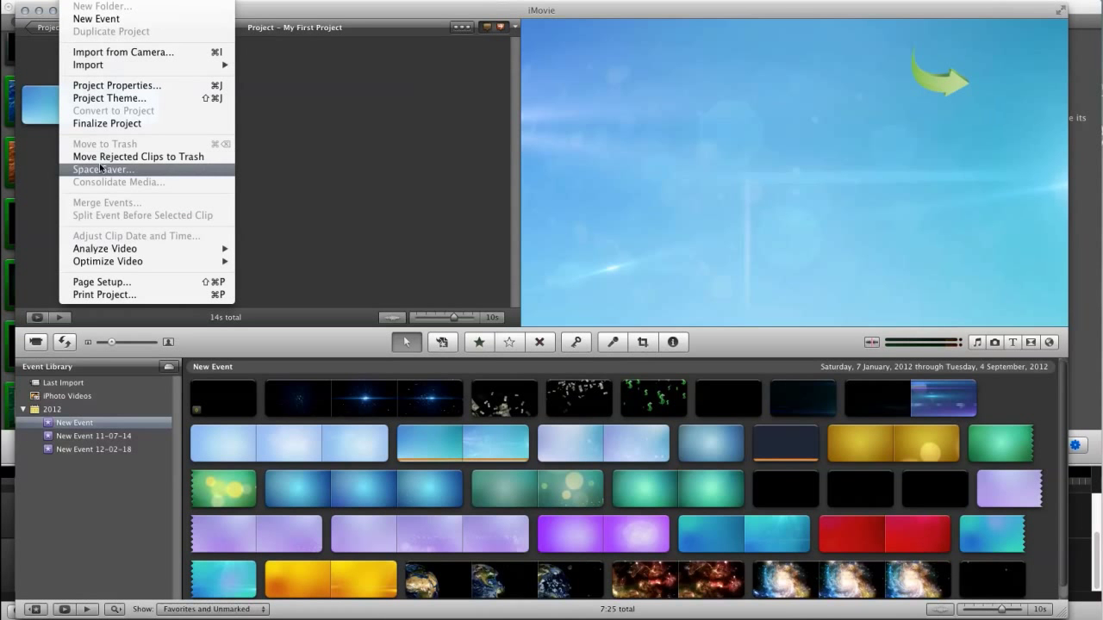
{"action": "left_click", "coordinate": [330, 153]}
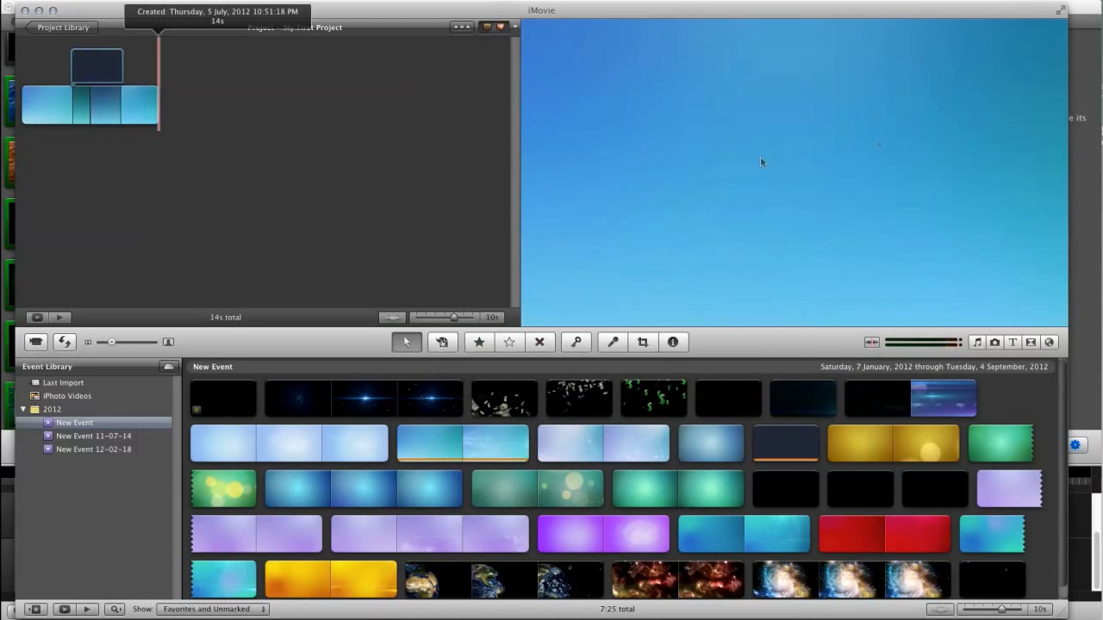
Enlarge the arrow overlay to a bit over half the frame's width and move it to the frame's upper left.
{"action": "left_click", "coordinate": [84, 63]}
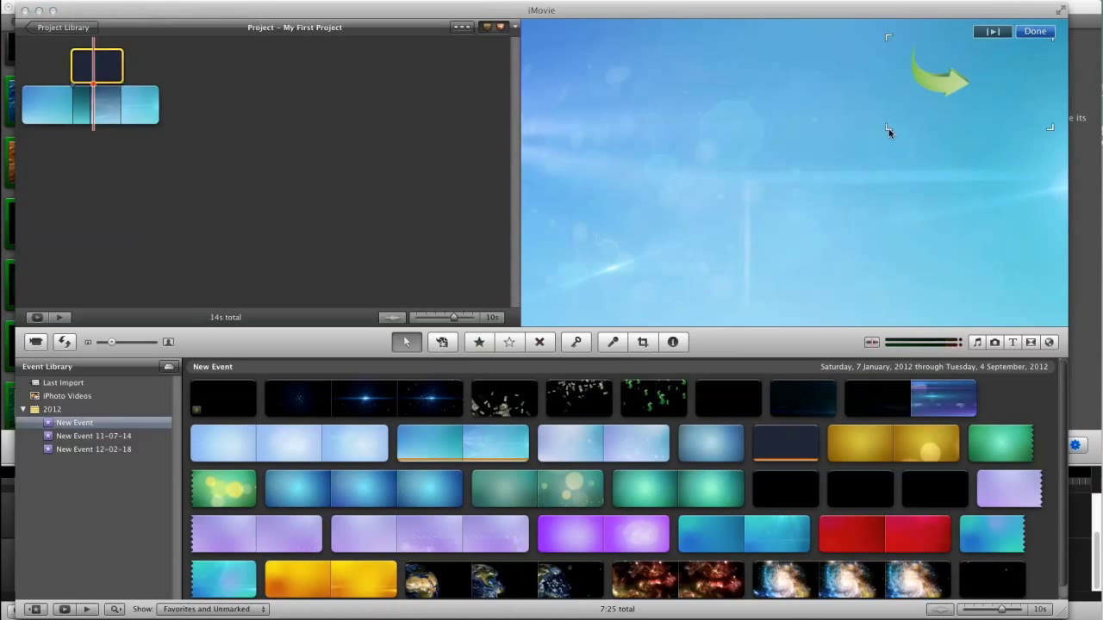
{"action": "left_click_drag", "start_coordinate": [639, 221], "coordinate": [687, 196]}
{"action": "left_click_drag", "start_coordinate": [829, 156], "coordinate": [720, 185]}
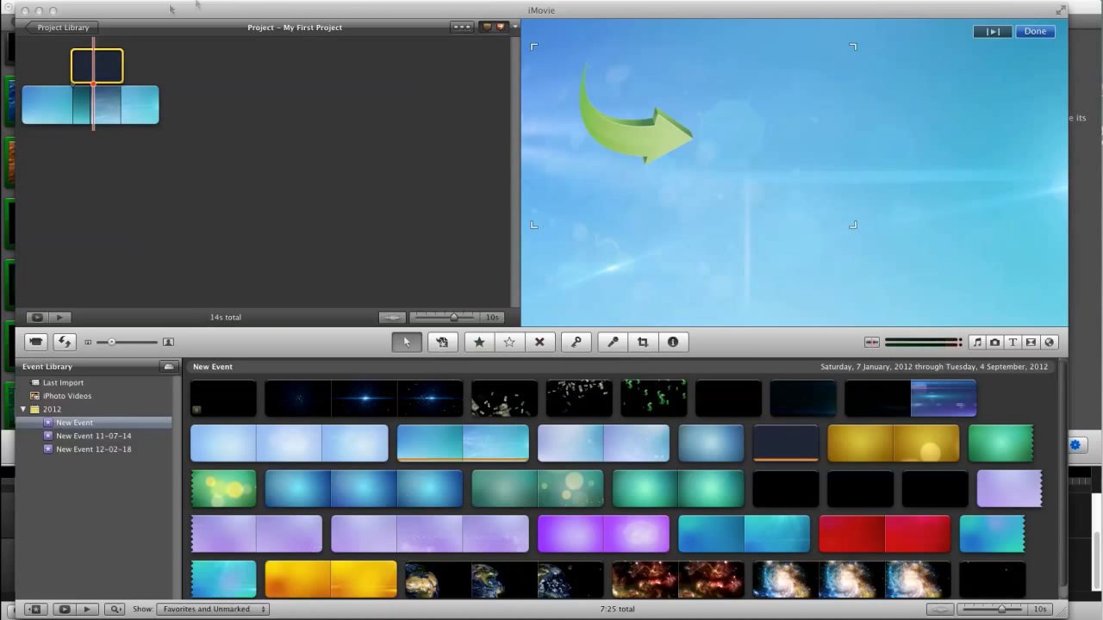
{"action": "left_click", "coordinate": [99, 67]}
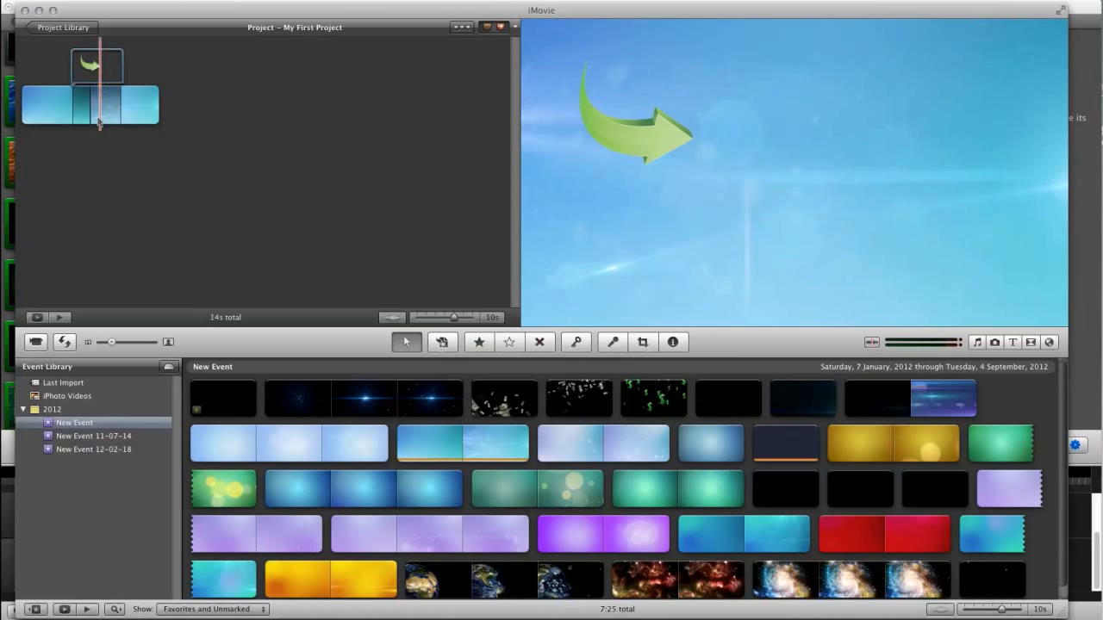
{"action": "left_click", "coordinate": [109, 77]}
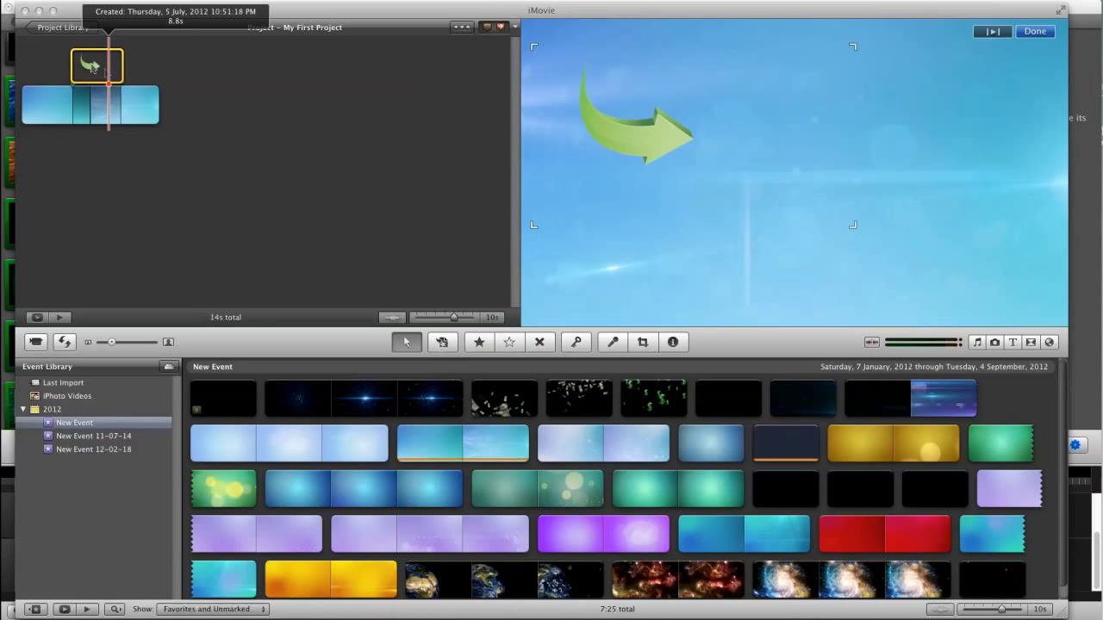
{"action": "left_click", "coordinate": [143, 69]}
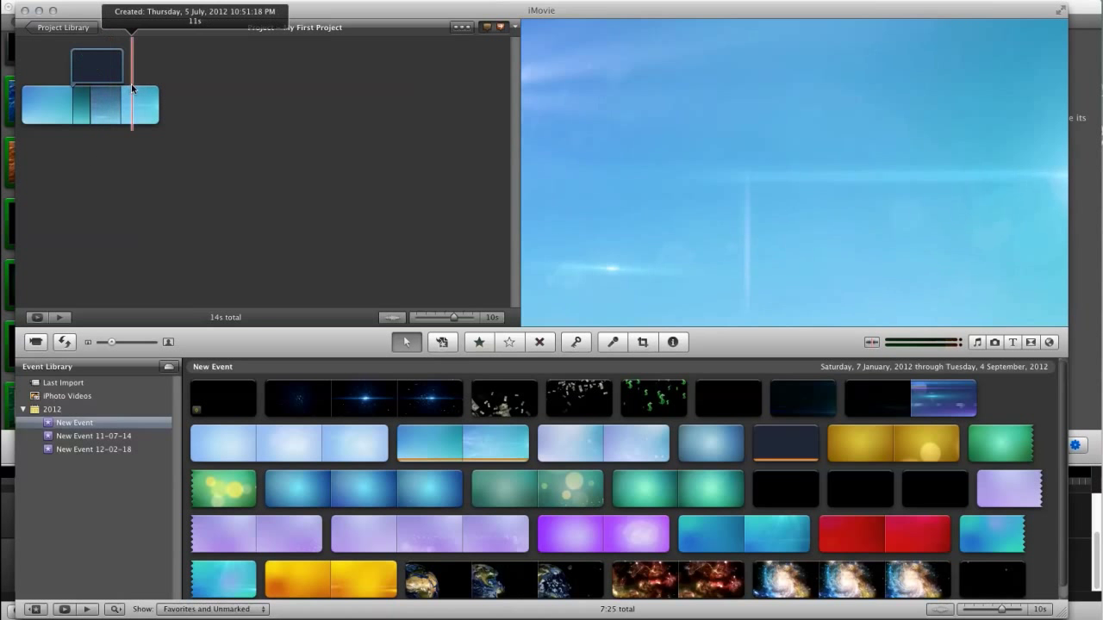
Open the arrow overlay's video adjustments and recolor it magenta with 145% saturation, 126% red gain, 0% green gain and 145% blue gain.
{"action": "left_click", "coordinate": [81, 76]}
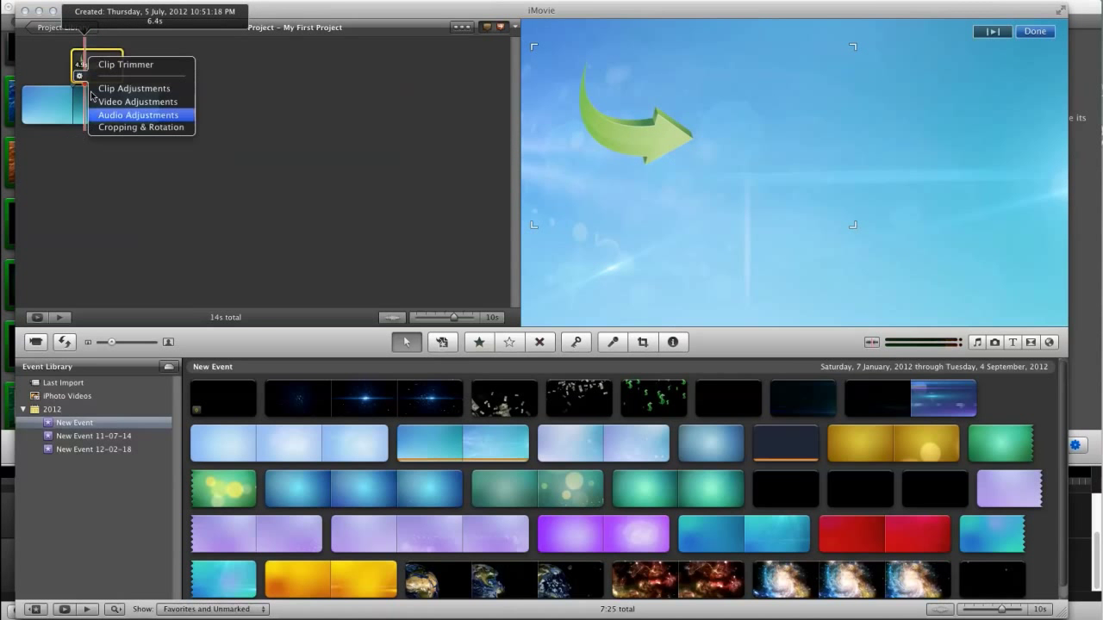
{"action": "left_click", "coordinate": [157, 103]}
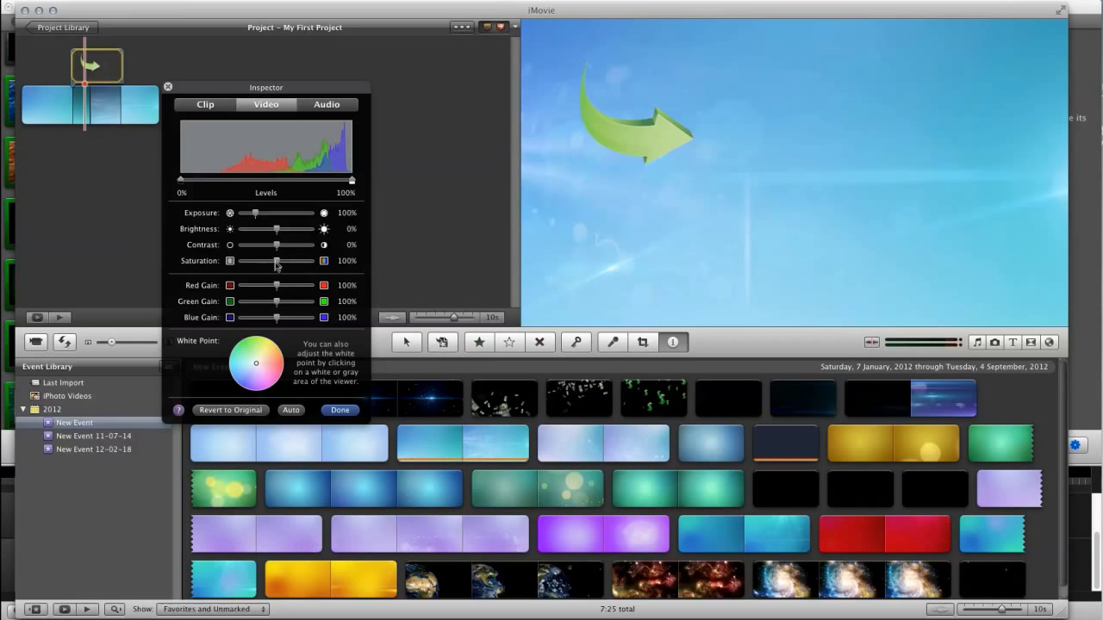
{"action": "left_click_drag", "start_coordinate": [259, 366], "coordinate": [277, 379]}
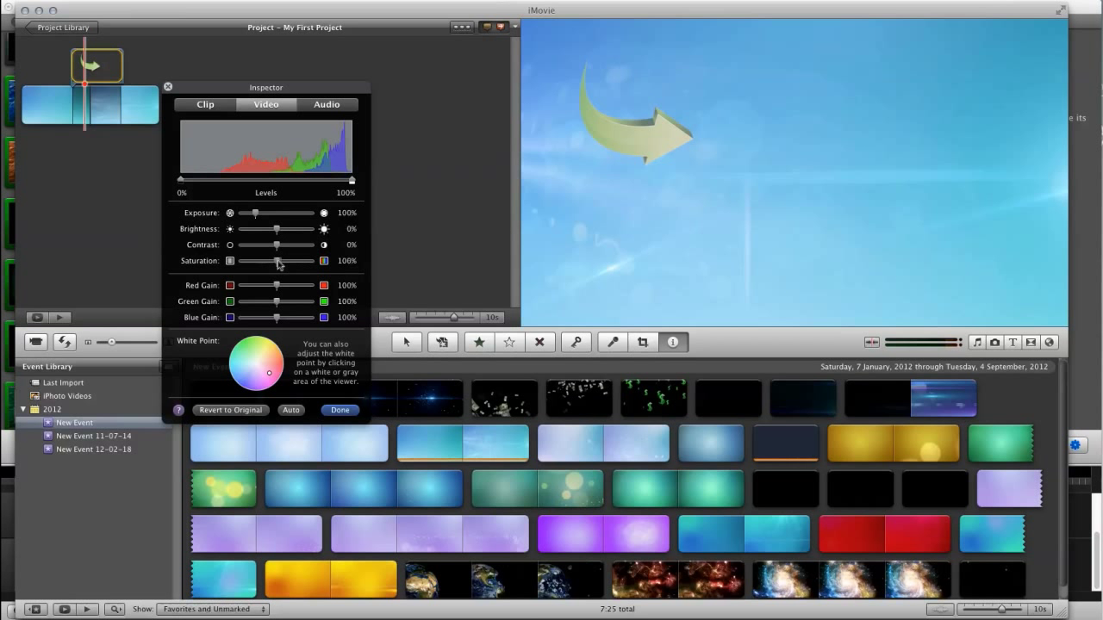
{"action": "left_click_drag", "start_coordinate": [278, 265], "coordinate": [297, 267]}
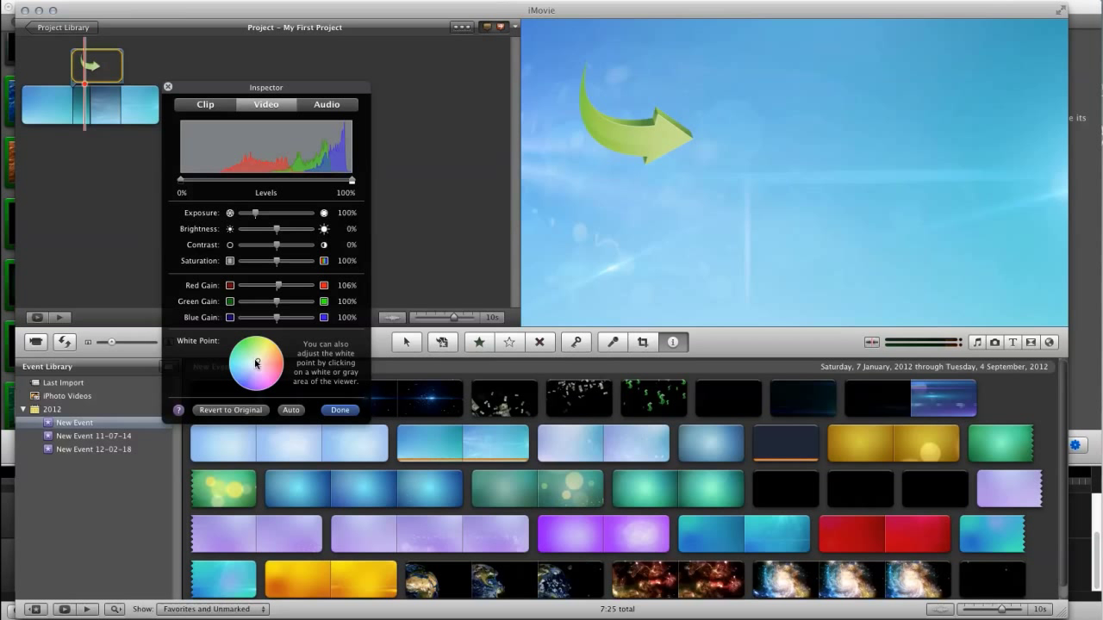
{"action": "mouse_move", "coordinate": [245, 382]}
{"action": "left_mouse_down"}
{"action": "mouse_move", "coordinate": [231, 371]}
{"action": "mouse_move", "coordinate": [250, 349]}
{"action": "mouse_move", "coordinate": [257, 372]}
{"action": "left_mouse_up"}
{"action": "left_click_drag", "start_coordinate": [282, 288], "coordinate": [265, 318]}
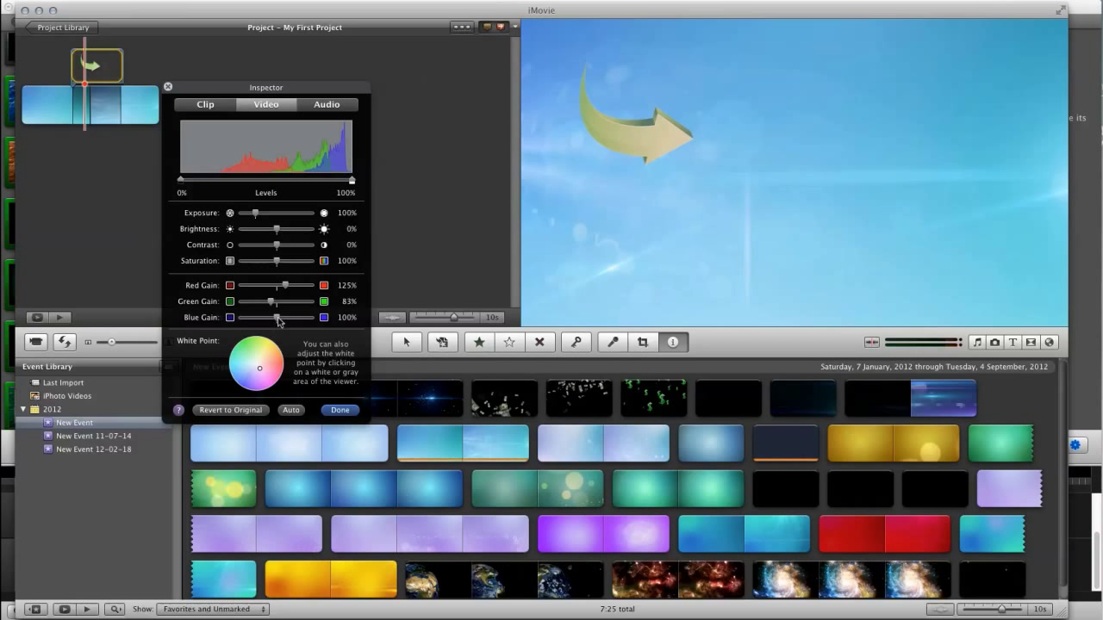
{"action": "left_click_drag", "start_coordinate": [278, 321], "coordinate": [120, 364]}
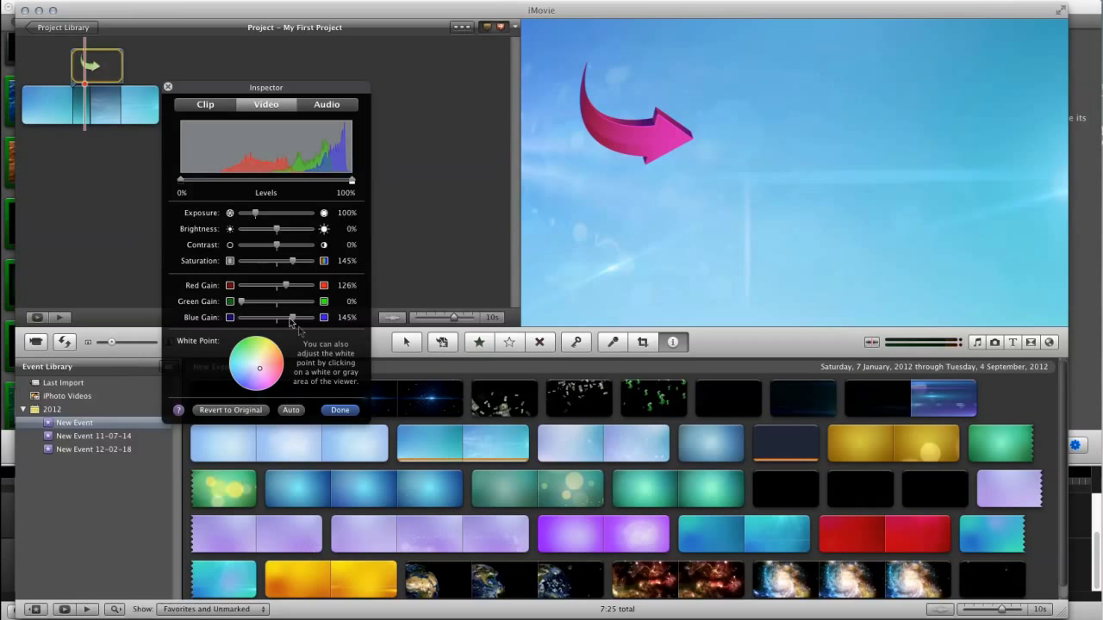
Try a pink arrow with 191% red and 96% blue gain, and a green one with 115% green, 0% blue and a greenish white point.
{"action": "left_click_drag", "start_coordinate": [285, 290], "coordinate": [308, 288]}
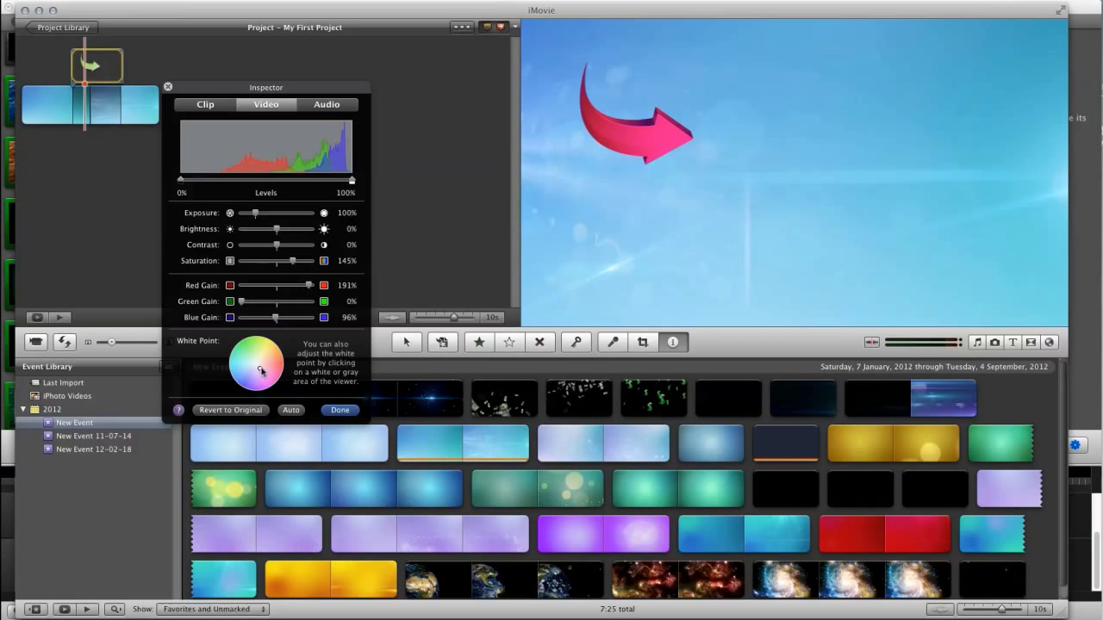
{"action": "mouse_move", "coordinate": [261, 372]}
{"action": "left_mouse_down"}
{"action": "mouse_move", "coordinate": [256, 358]}
{"action": "mouse_move", "coordinate": [275, 383]}
{"action": "left_mouse_up"}
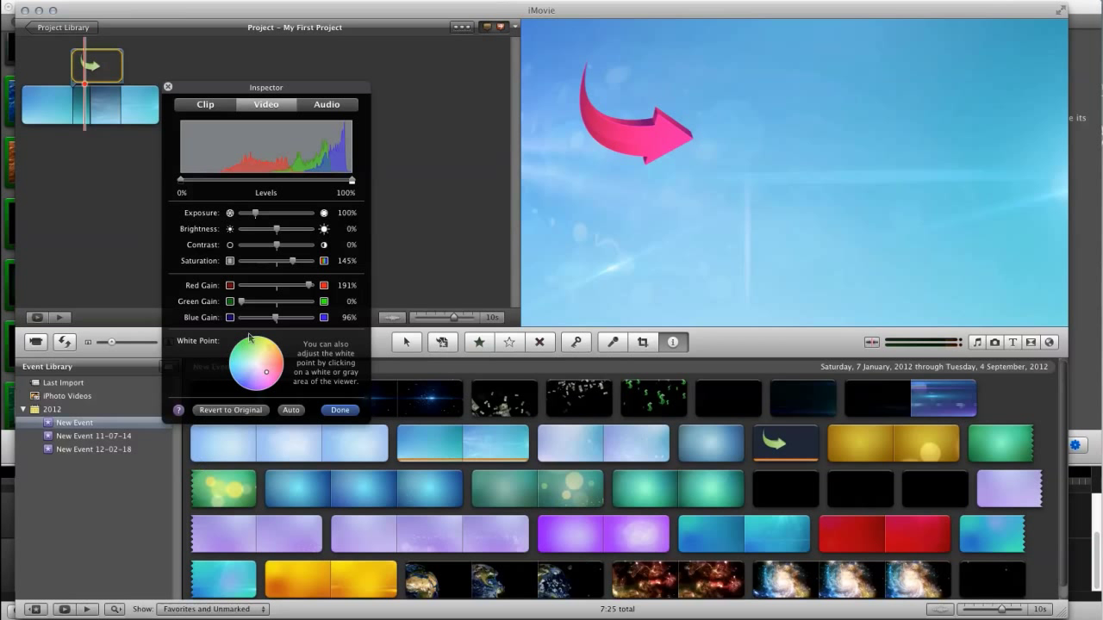
{"action": "mouse_move", "coordinate": [270, 376]}
{"action": "left_mouse_down"}
{"action": "mouse_move", "coordinate": [275, 348]}
{"action": "mouse_move", "coordinate": [223, 377]}
{"action": "mouse_move", "coordinate": [229, 346]}
{"action": "mouse_move", "coordinate": [231, 360]}
{"action": "left_mouse_up"}
{"action": "left_click_drag", "start_coordinate": [243, 302], "coordinate": [231, 327]}
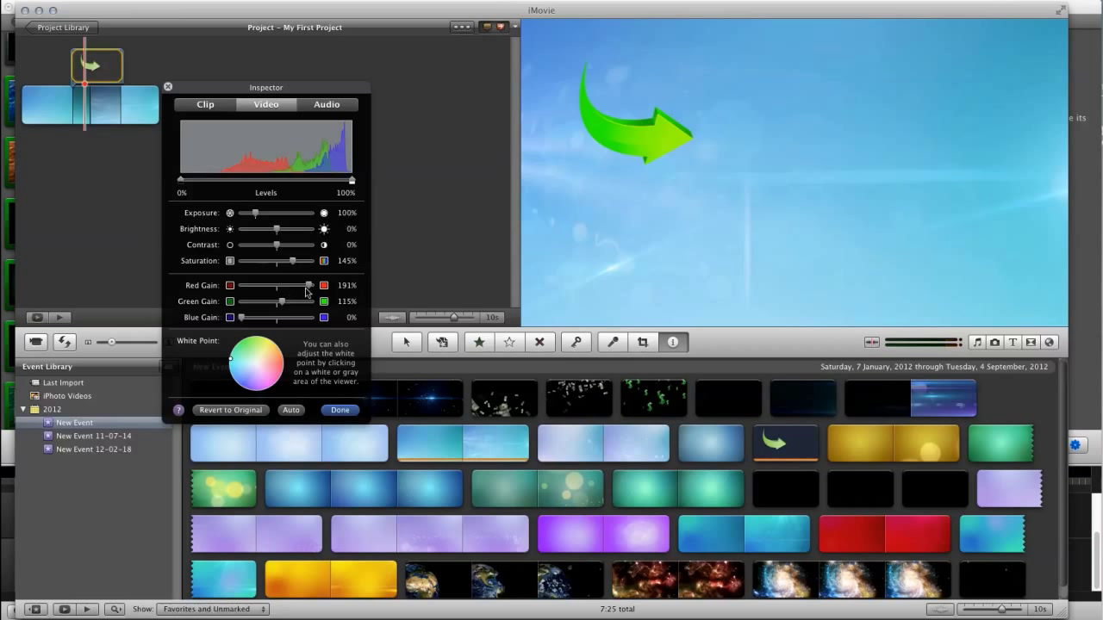
Recolor the arrow purple: near-central white point, 106% exposure, 28% brightness, -3% contrast, 130% saturation, and gains of 32% red, 13% green and 151% blue.
{"action": "mouse_move", "coordinate": [309, 289]}
{"action": "left_mouse_down"}
{"action": "mouse_move", "coordinate": [241, 301]}
{"action": "mouse_move", "coordinate": [280, 318]}
{"action": "mouse_move", "coordinate": [259, 303]}
{"action": "mouse_move", "coordinate": [277, 303]}
{"action": "mouse_move", "coordinate": [241, 302]}
{"action": "mouse_move", "coordinate": [292, 319]}
{"action": "mouse_move", "coordinate": [291, 287]}
{"action": "left_mouse_up"}
{"action": "left_click_drag", "start_coordinate": [231, 356], "coordinate": [257, 359]}
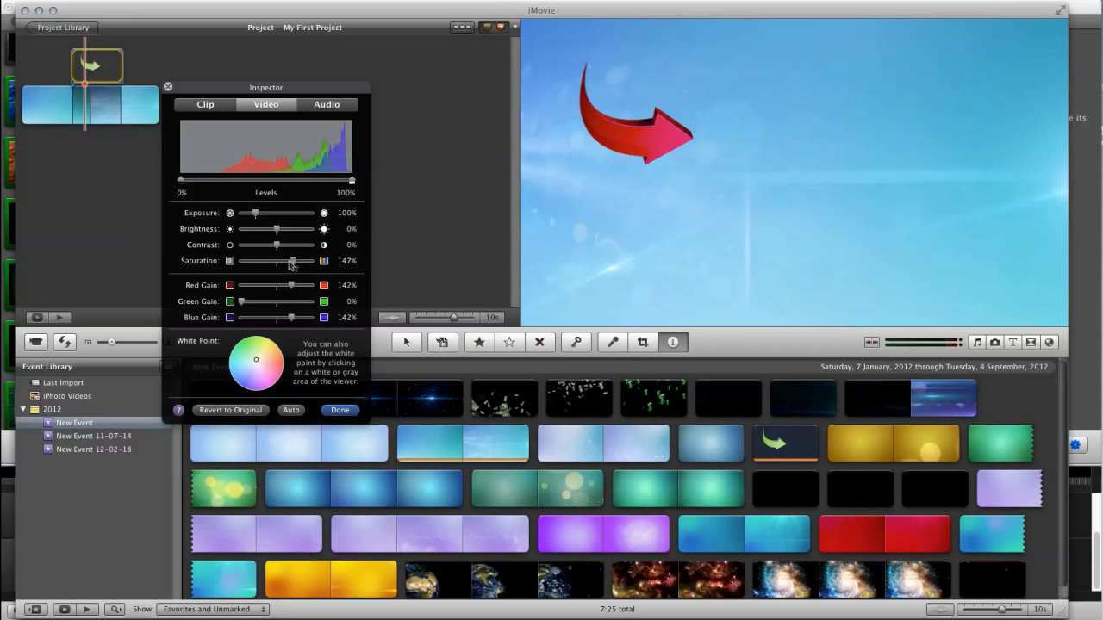
{"action": "left_click_drag", "start_coordinate": [290, 263], "coordinate": [253, 288]}
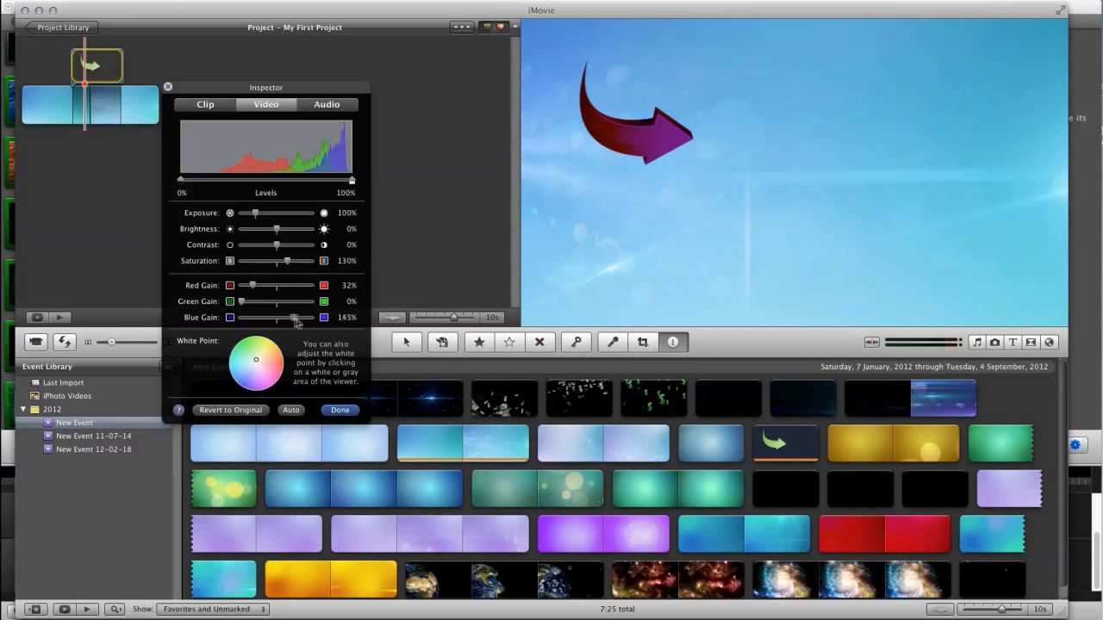
{"action": "left_click_drag", "start_coordinate": [297, 323], "coordinate": [245, 303]}
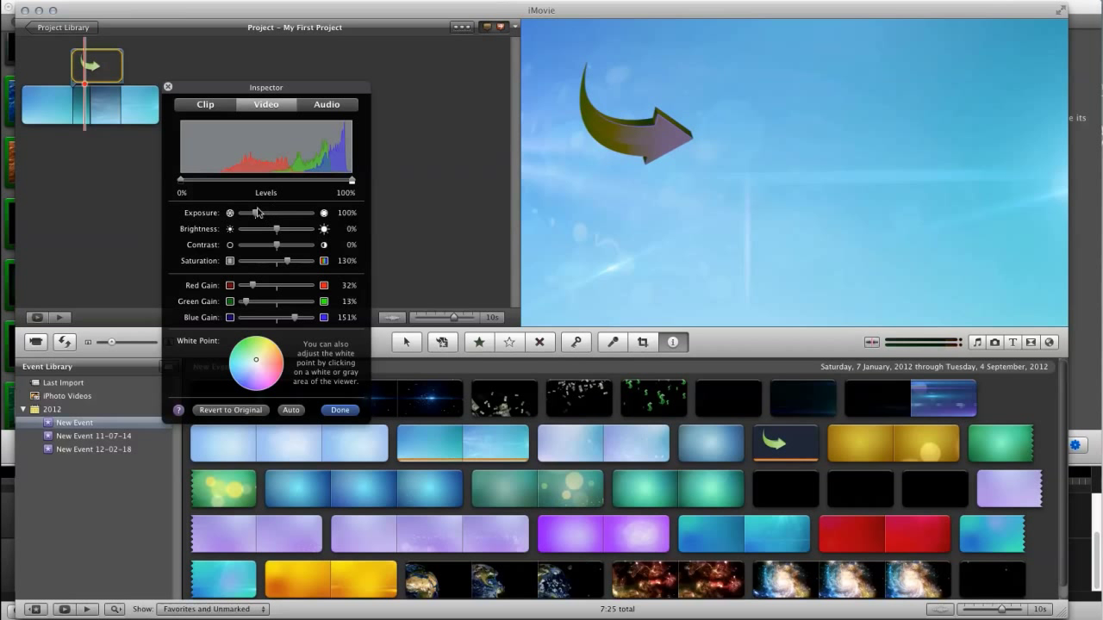
{"action": "left_click_drag", "start_coordinate": [256, 213], "coordinate": [276, 245]}
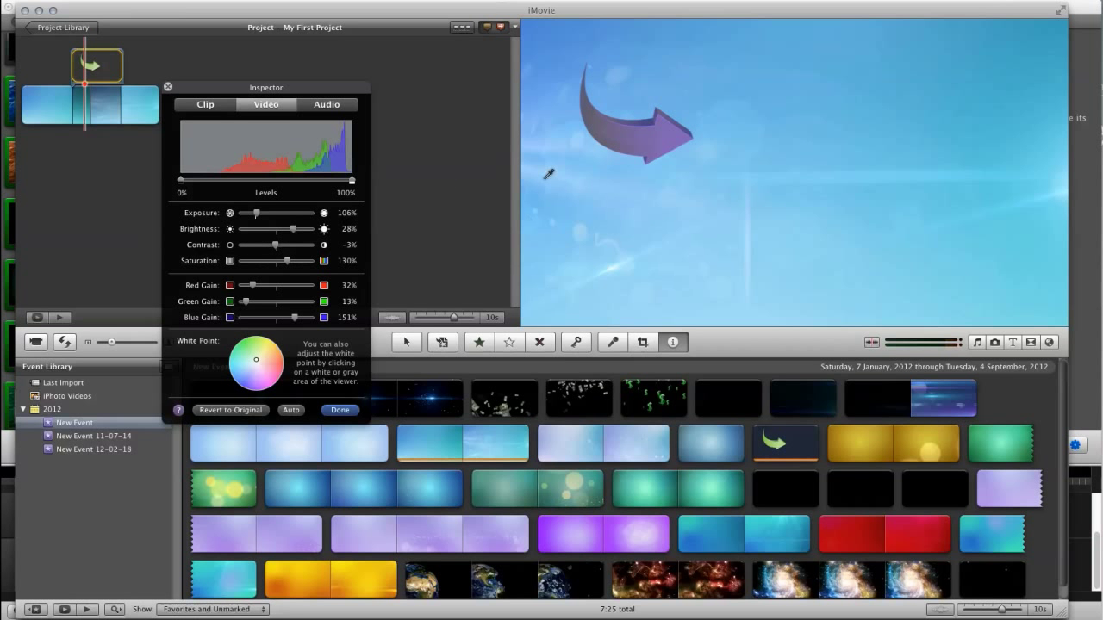
Preview the video effects available for the arrow overlay without applying any.
{"action": "left_click", "coordinate": [205, 105]}
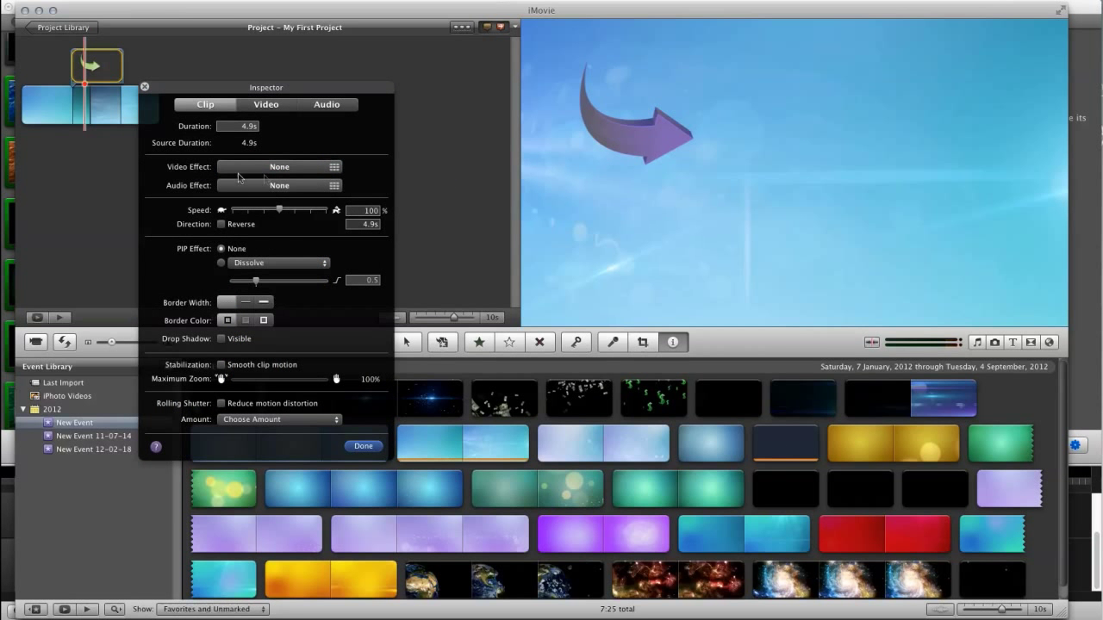
{"action": "left_click", "coordinate": [279, 166]}
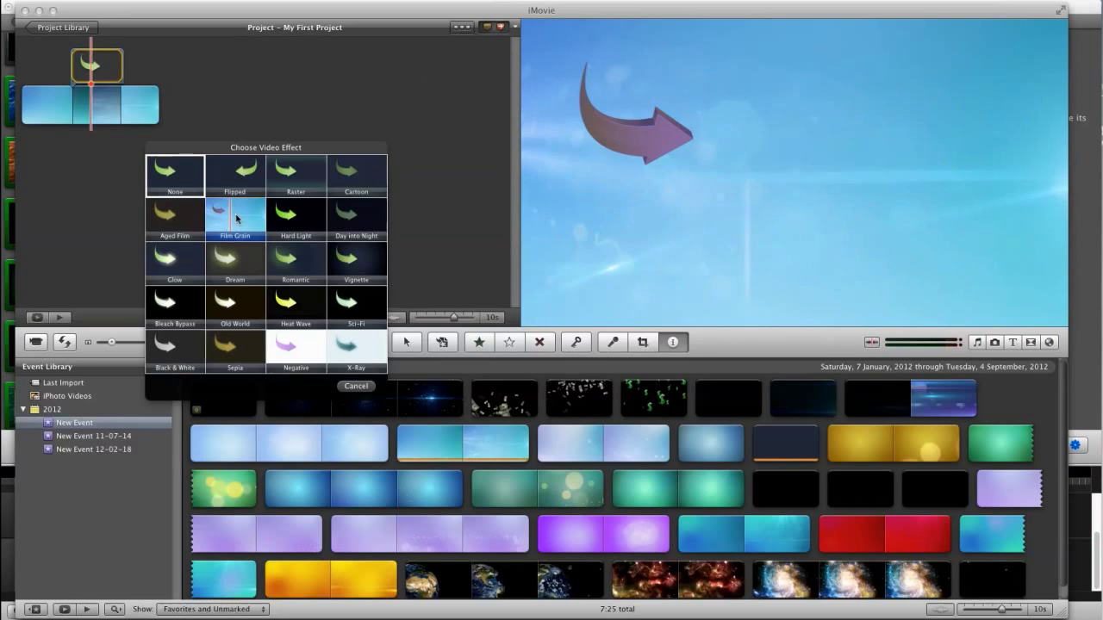
{"action": "left_click", "coordinate": [353, 386]}
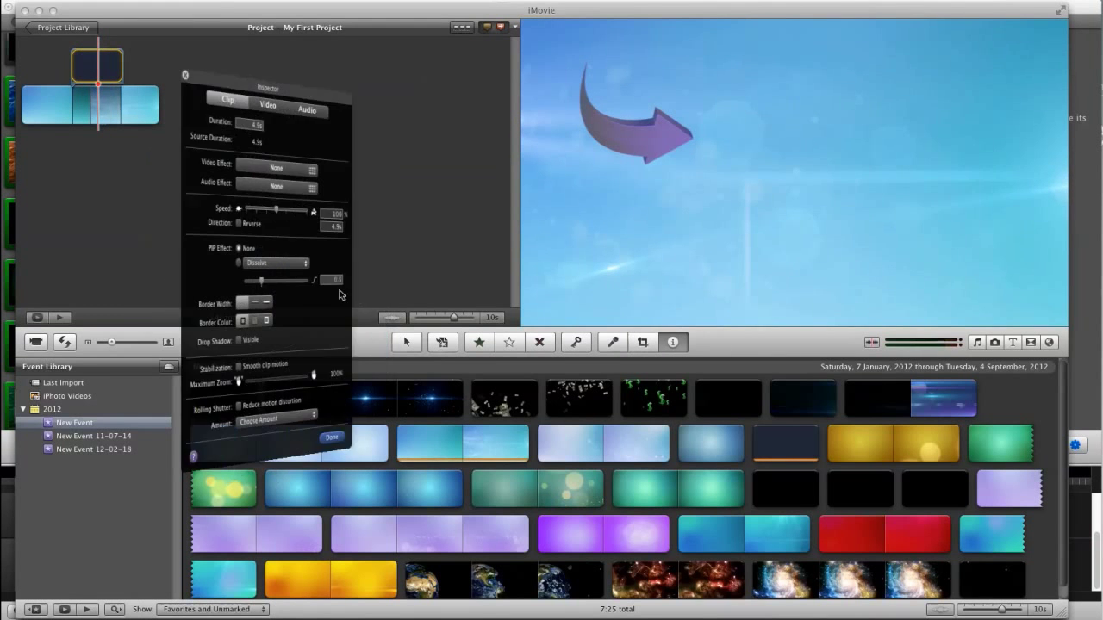
Add the green dollar signs clip as a picture-in-picture overlay near the end of the blue background clip.
{"action": "left_click", "coordinate": [145, 88]}
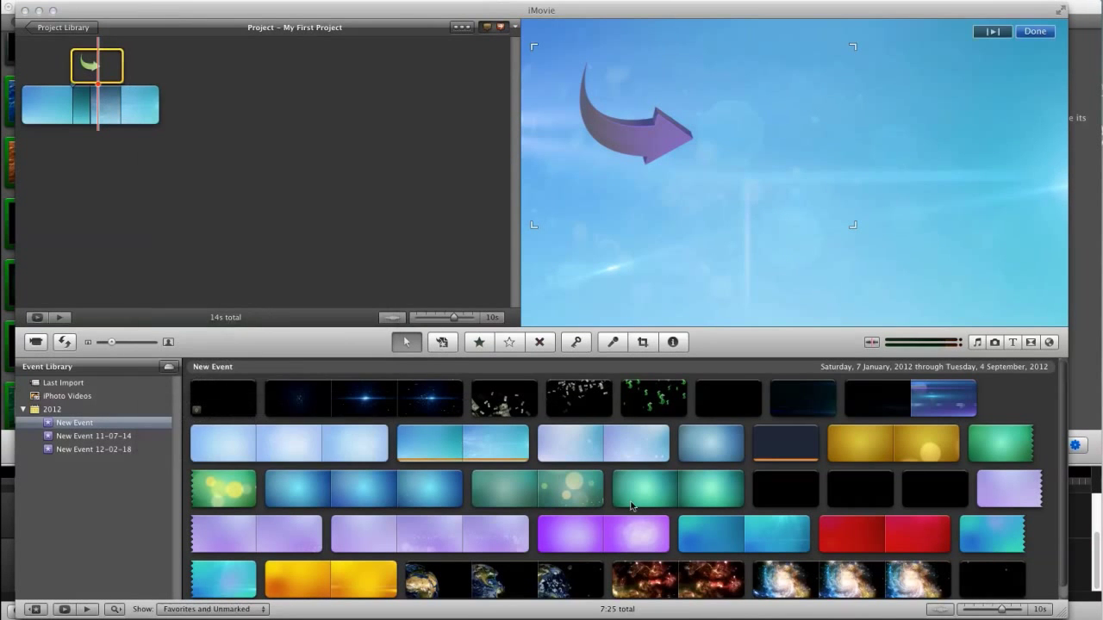
{"action": "left_click", "coordinate": [661, 399]}
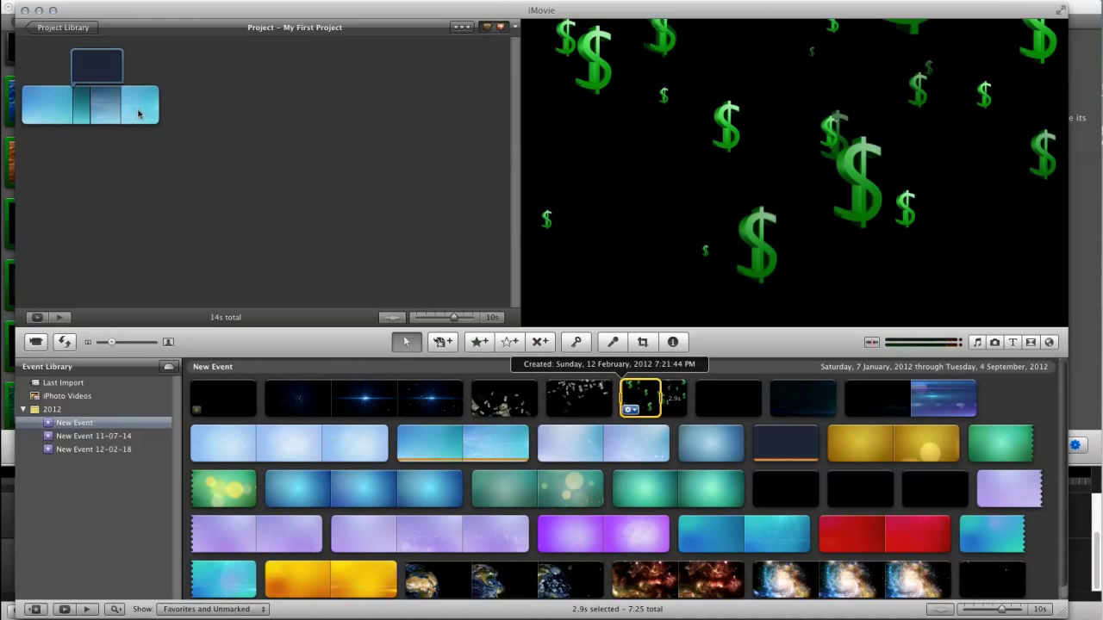
{"action": "left_click", "coordinate": [668, 399]}
{"action": "left_click_drag", "start_coordinate": [658, 398], "coordinate": [95, 108]}
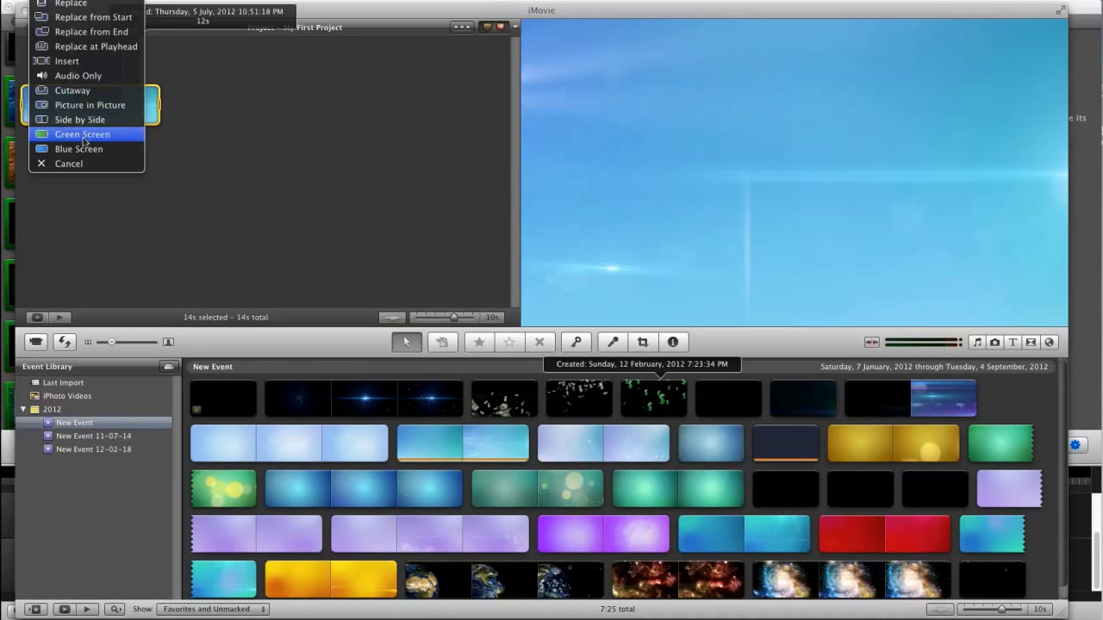
{"action": "left_click", "coordinate": [86, 104]}
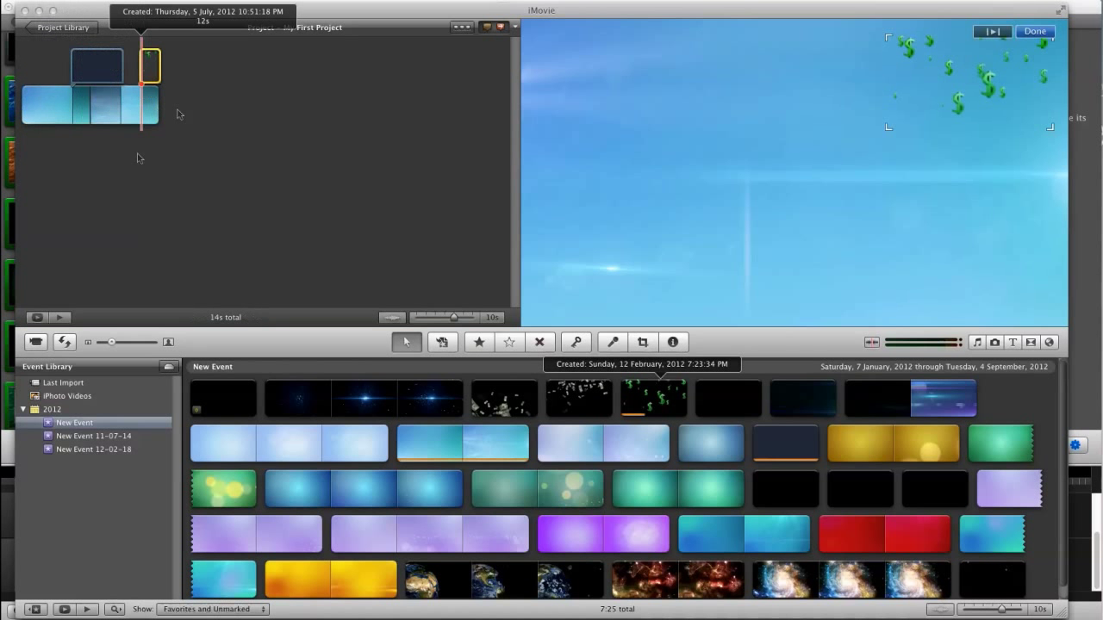
Recolor the dollar signs overlay purple with 160% red, 11% green and 175% blue gain and a white point shifted slightly toward pink.
{"action": "left_click", "coordinate": [147, 76]}
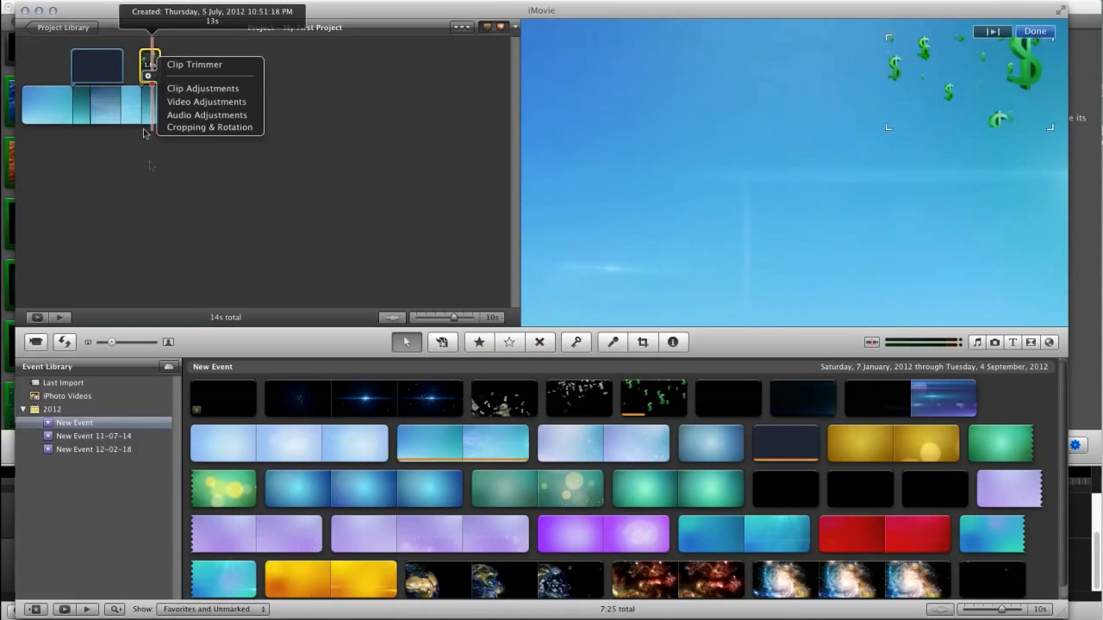
{"action": "left_click", "coordinate": [194, 101]}
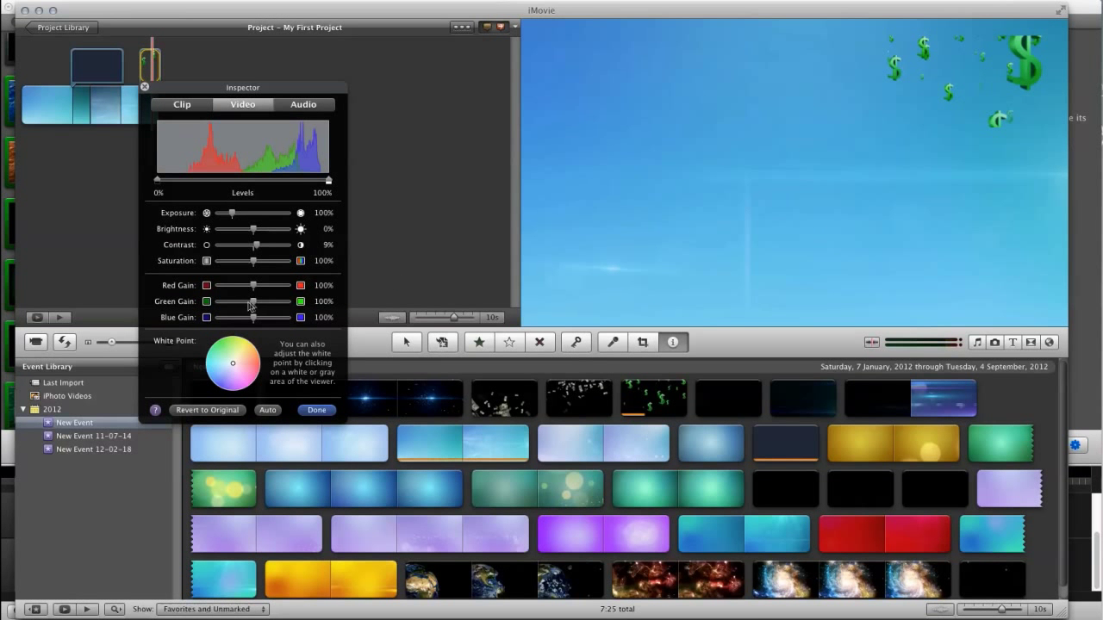
{"action": "left_click_drag", "start_coordinate": [252, 302], "coordinate": [274, 285]}
{"action": "left_click_drag", "start_coordinate": [258, 321], "coordinate": [280, 321]}
{"action": "left_click_drag", "start_coordinate": [222, 377], "coordinate": [249, 348]}
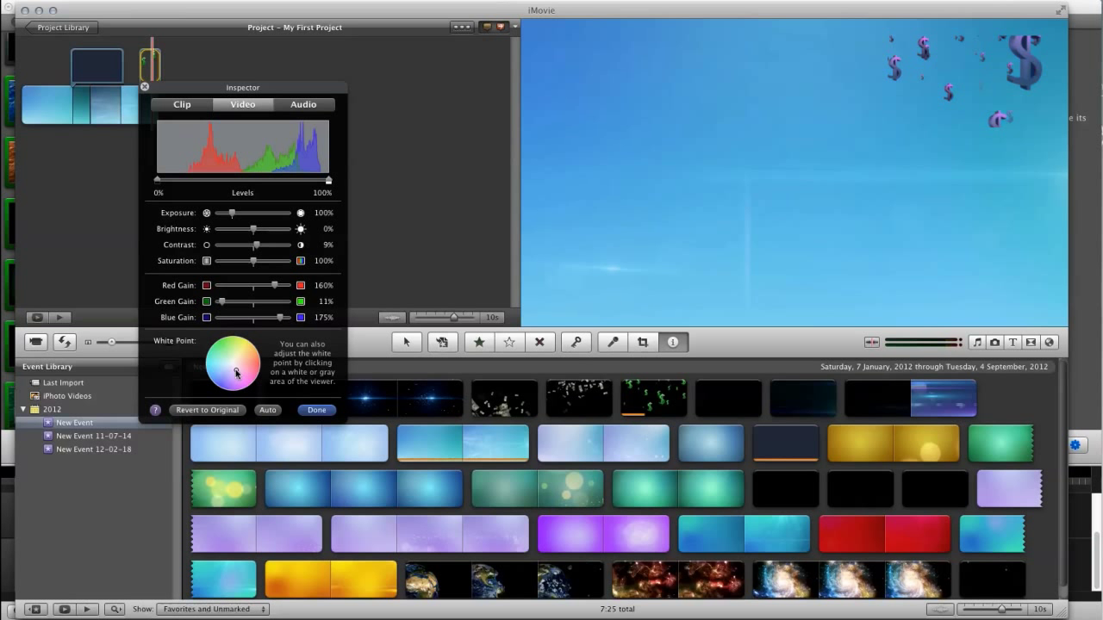
{"action": "left_click", "coordinate": [301, 413]}
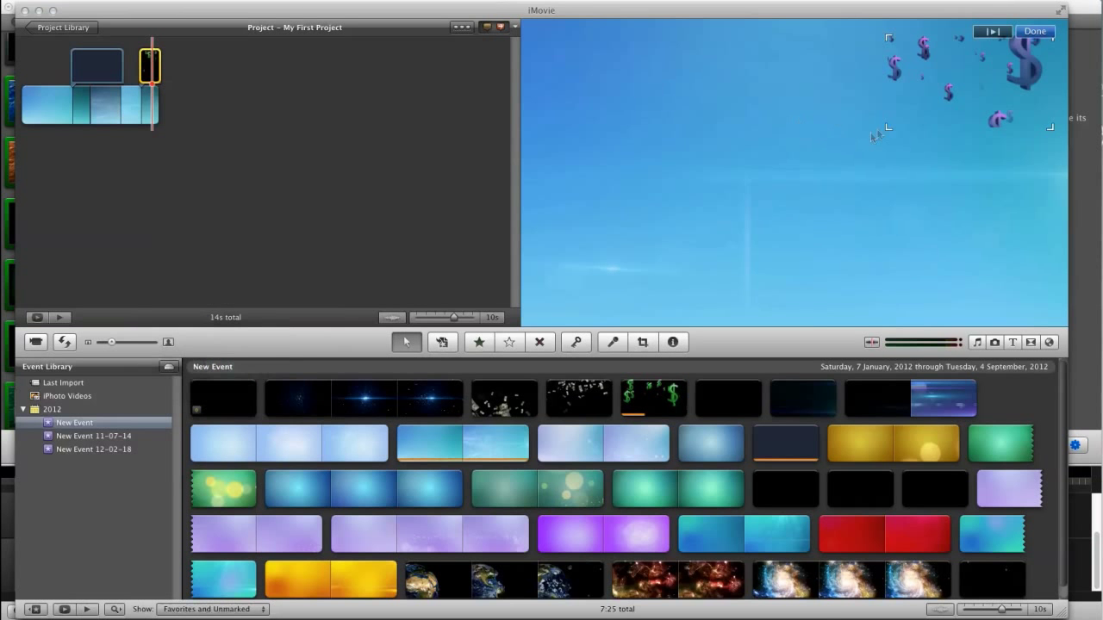
Enlarge the dollar signs overlay toward the middle of the frame and play the project from the beginning.
{"action": "left_click_drag", "start_coordinate": [876, 129], "coordinate": [763, 191]}
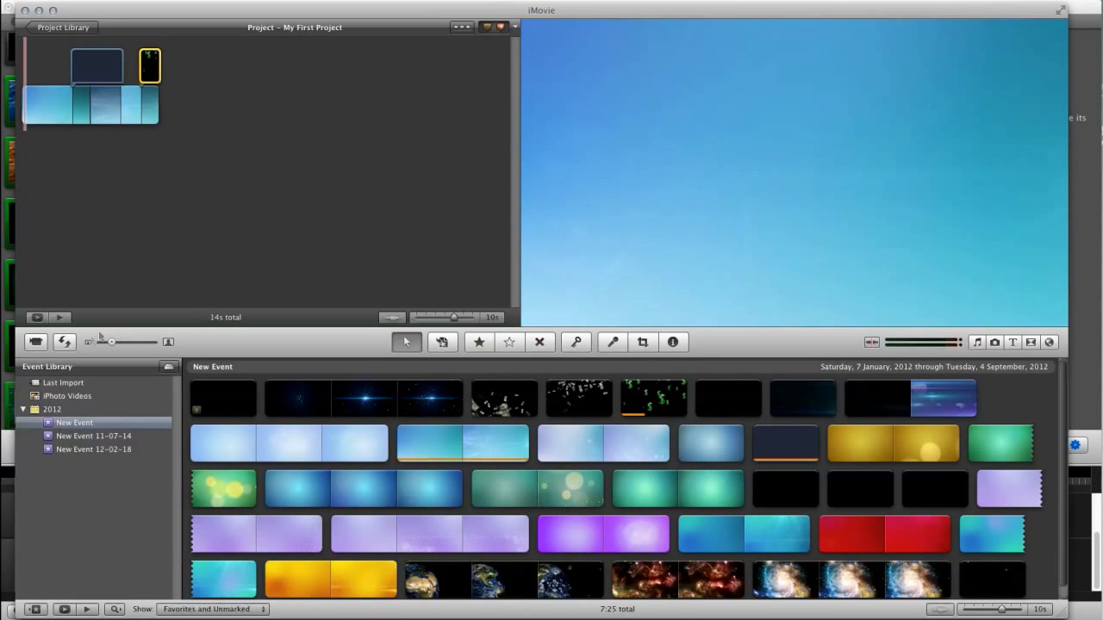
{"action": "key", "text": "space"}
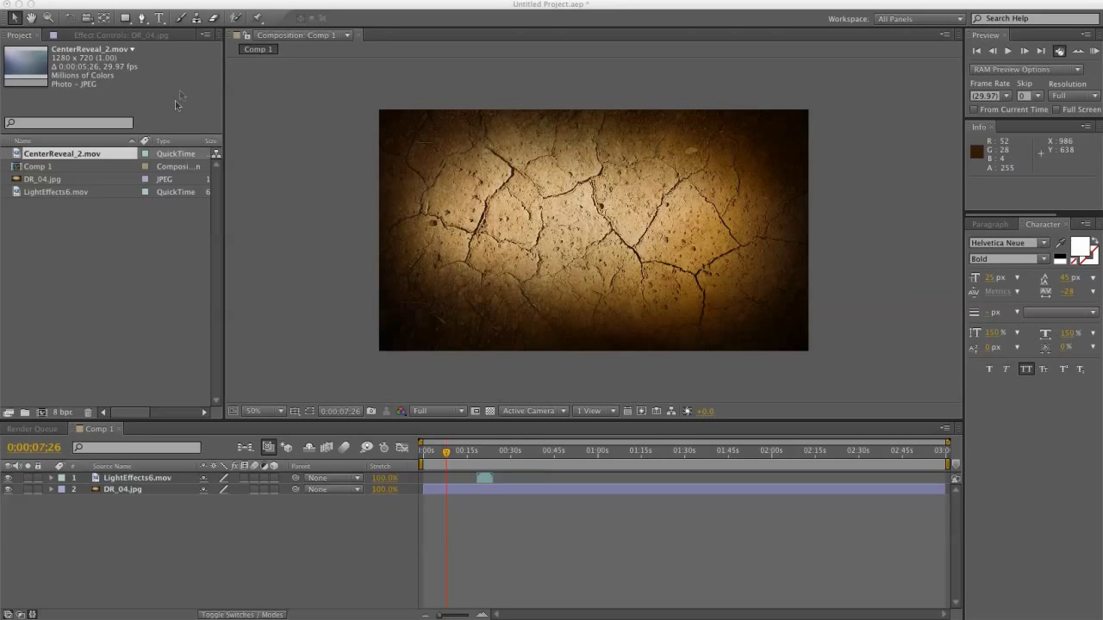
Switch to After Effects, apply the Hue/Saturation effect to the DR_04.jpg layer and set its Master Hue to +82°.
{"action": "left_click", "coordinate": [209, 3]}
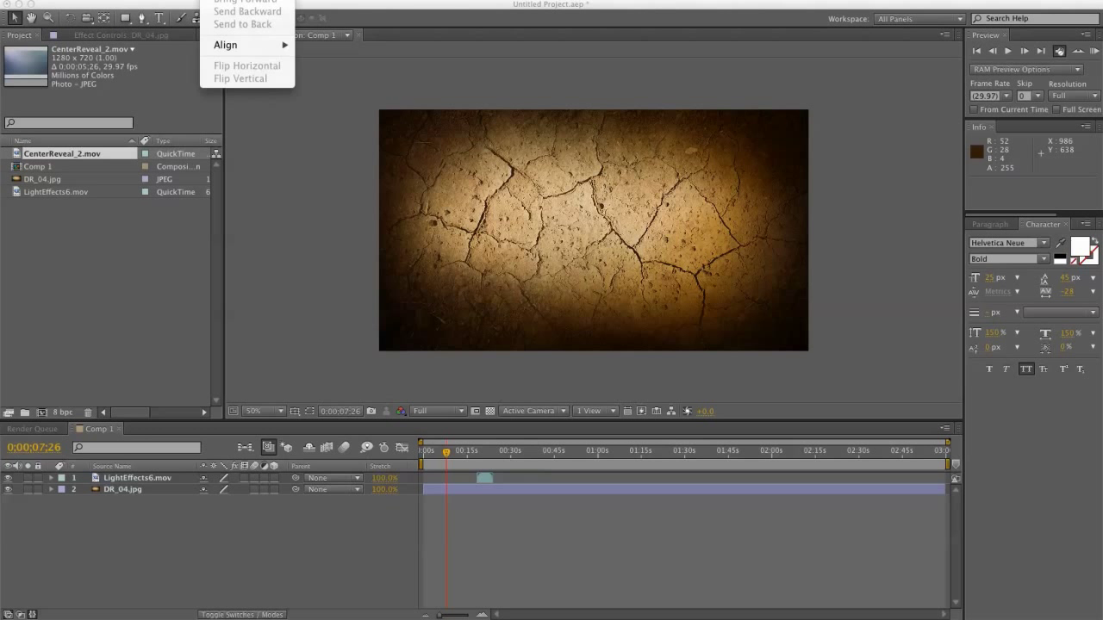
{"action": "mouse_move", "coordinate": [267, 0]}
{"action": "left_click", "coordinate": [198, 104]}
{"action": "left_click", "coordinate": [273, 2]}
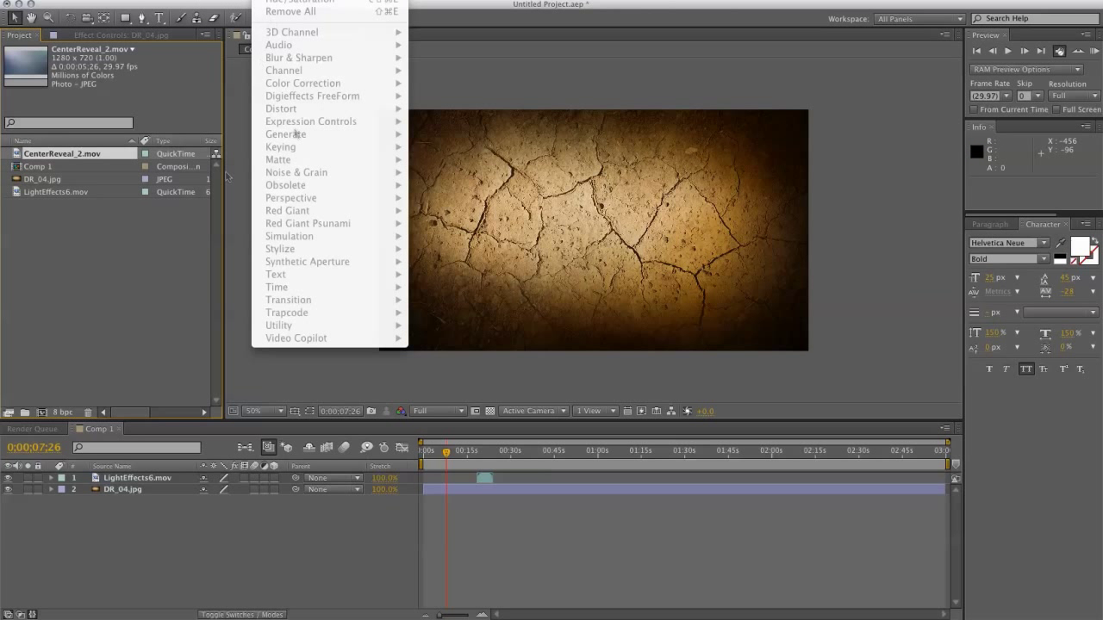
{"action": "left_click", "coordinate": [226, 176]}
{"action": "left_click", "coordinate": [475, 320]}
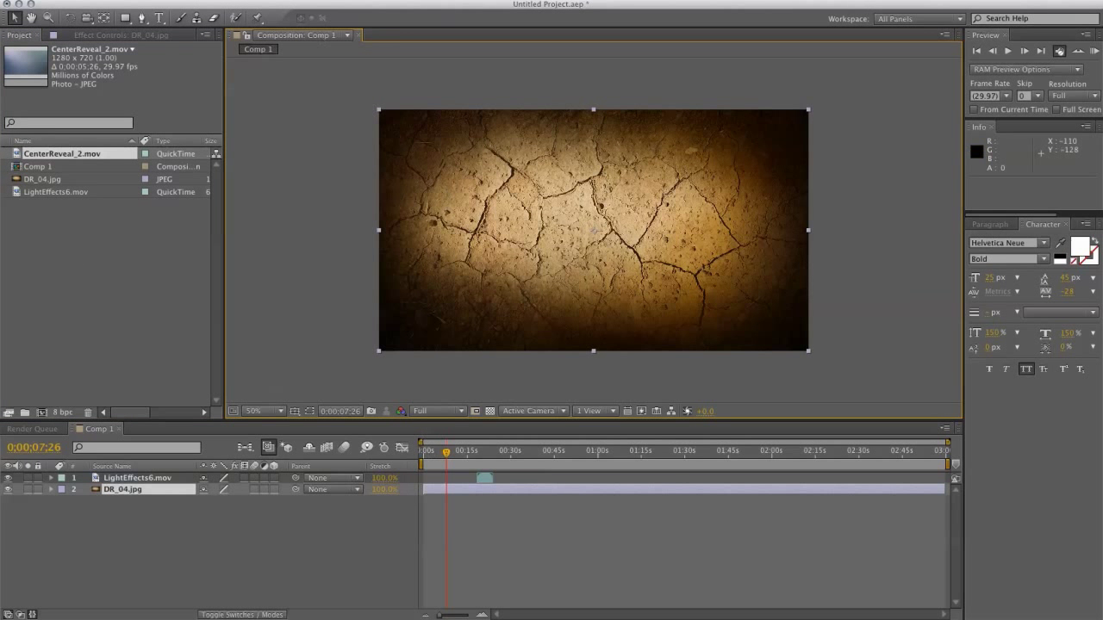
{"action": "left_click", "coordinate": [271, 0]}
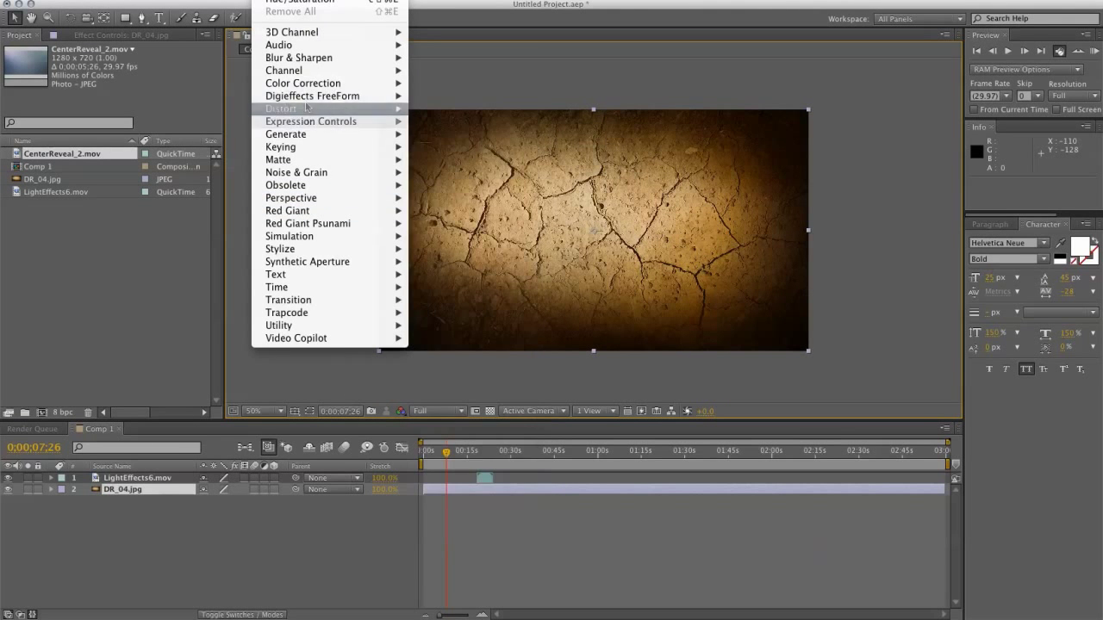
{"action": "mouse_move", "coordinate": [362, 83]}
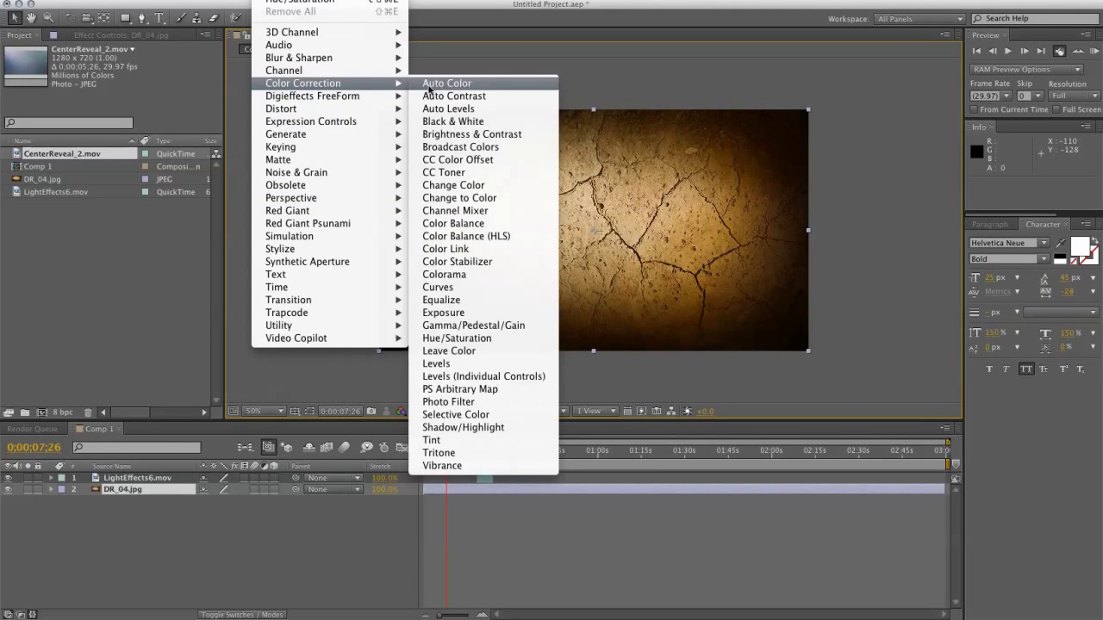
{"action": "left_click", "coordinate": [470, 339]}
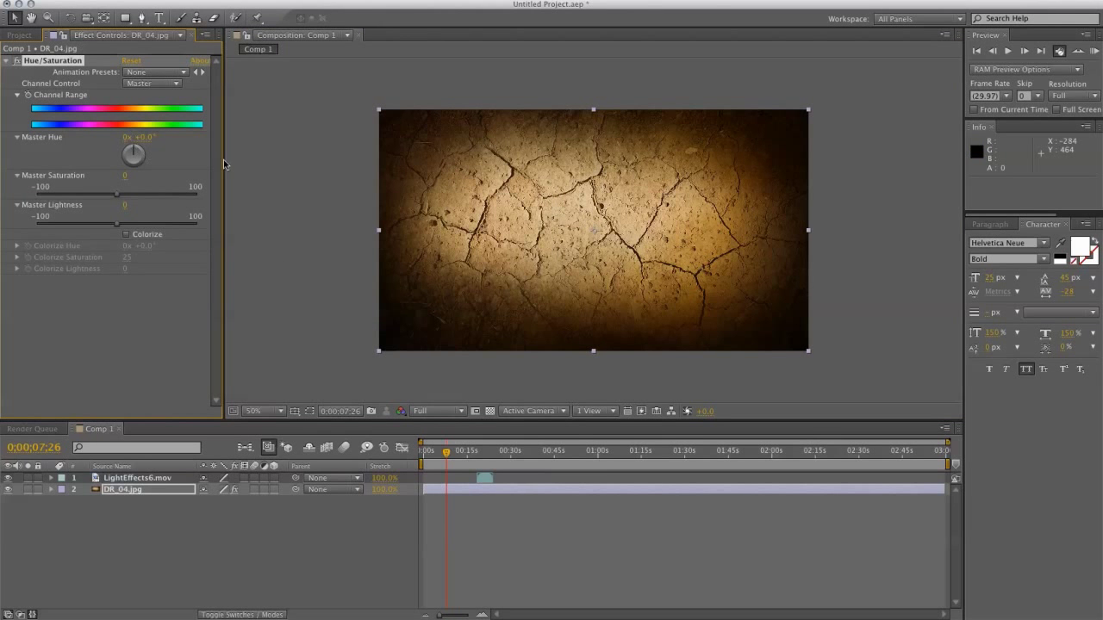
{"action": "left_click_drag", "start_coordinate": [133, 151], "coordinate": [144, 176]}
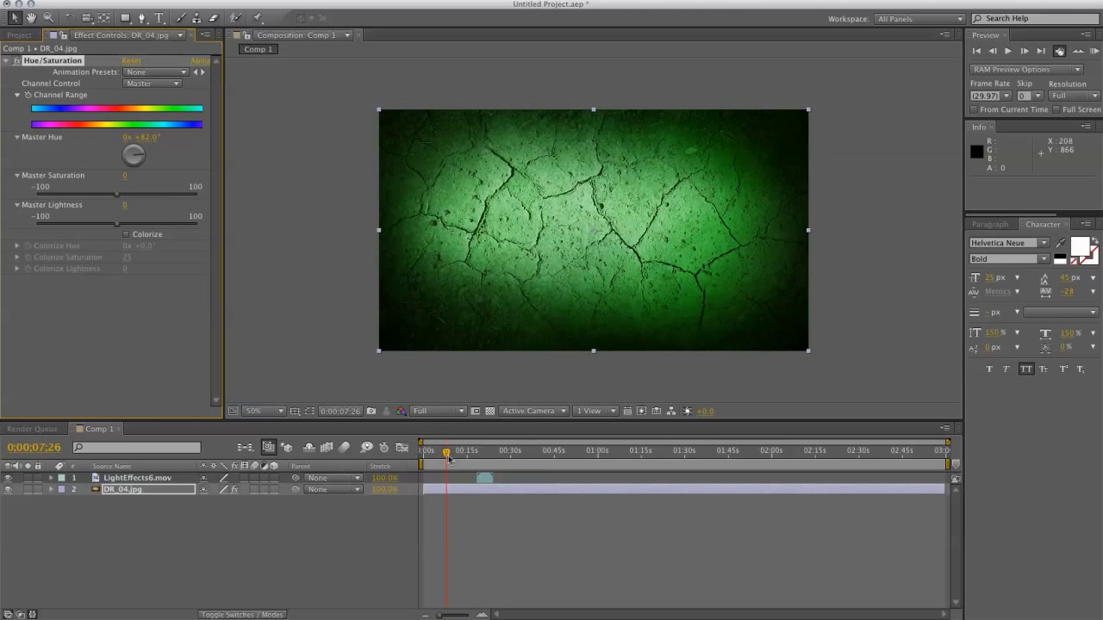
Shift the LightEffects6.mov layer earlier to start at 0;00;10;05 and move the current time to 0;00;11;17.
{"action": "left_click_drag", "start_coordinate": [447, 459], "coordinate": [465, 460]}
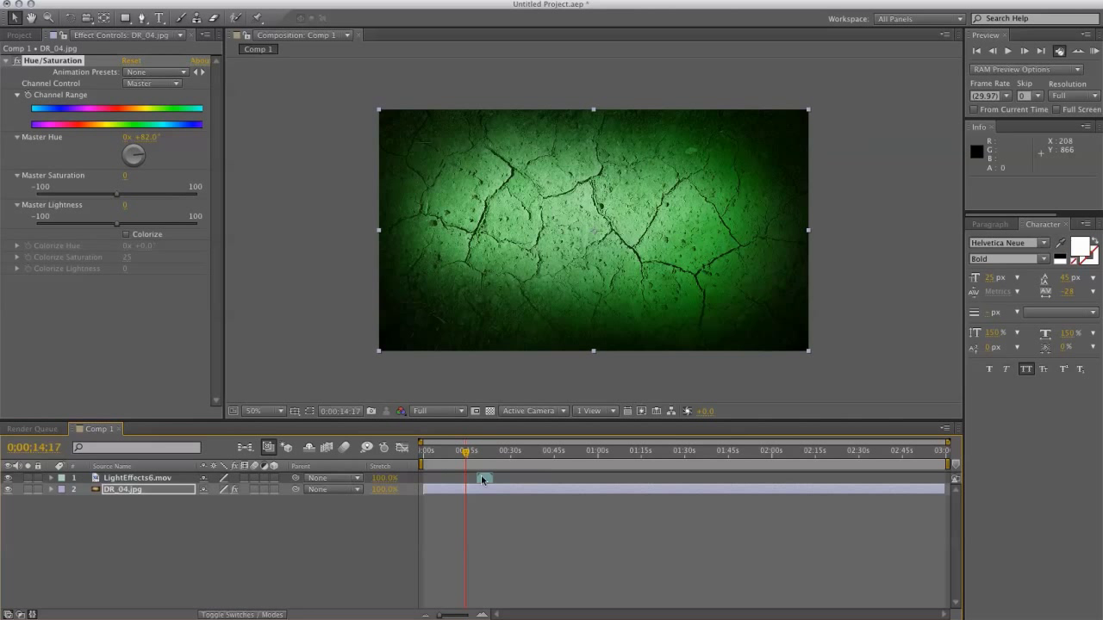
{"action": "left_click", "coordinate": [323, 261]}
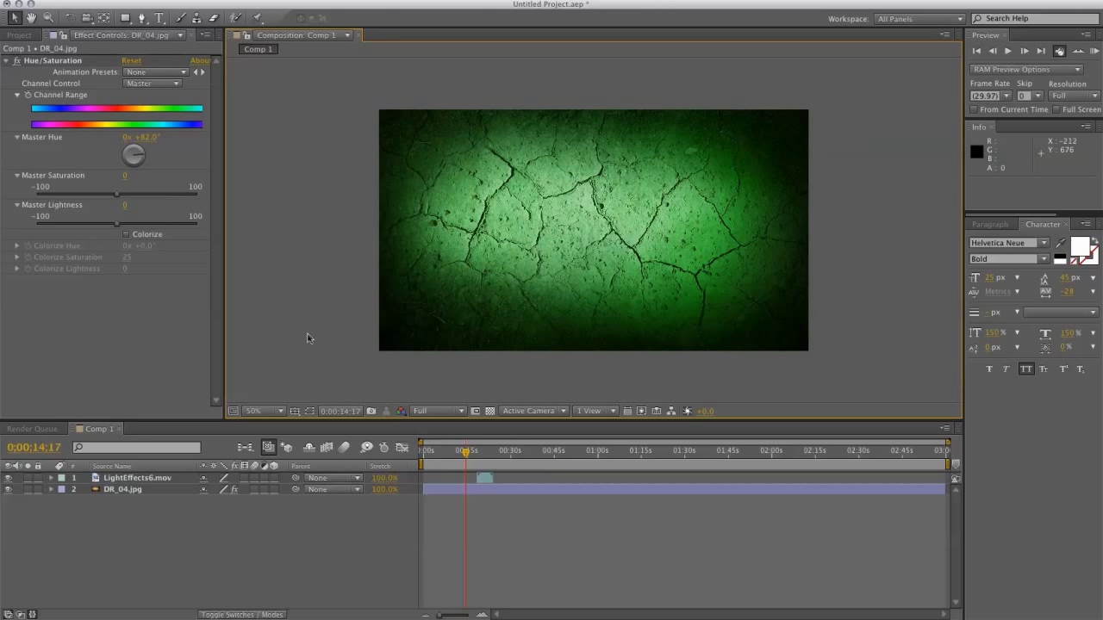
{"action": "left_click", "coordinate": [19, 36]}
{"action": "left_click", "coordinate": [98, 246]}
{"action": "left_click", "coordinate": [72, 192]}
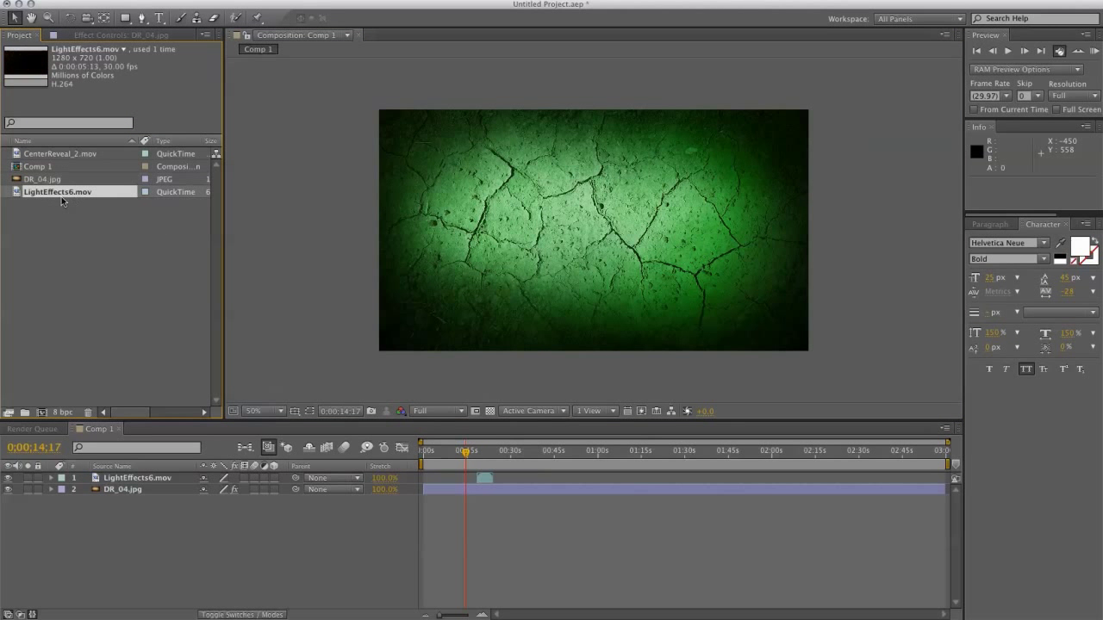
{"action": "left_click_drag", "start_coordinate": [481, 480], "coordinate": [456, 454]}
Try the Overlay blending mode on the LightEffects6.mov layer and scrub to 0;00;12;01 to preview it.
{"action": "left_click_drag", "start_coordinate": [464, 307], "coordinate": [515, 293]}
{"action": "key", "text": "super+z"}
{"action": "left_click", "coordinate": [159, 1]}
{"action": "mouse_move", "coordinate": [234, 2]}
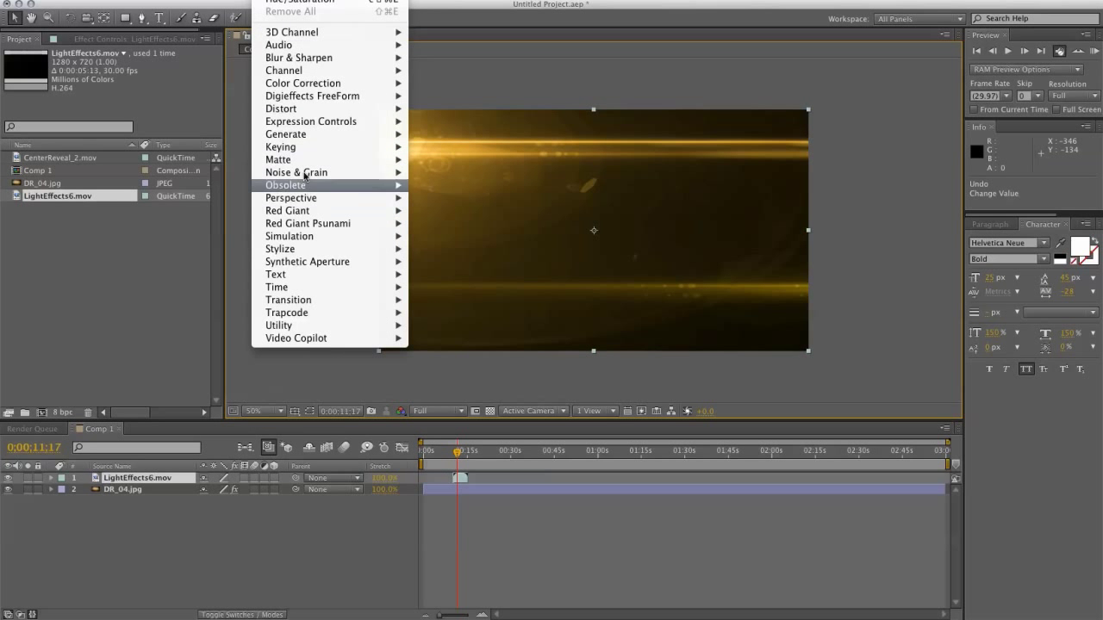
{"action": "mouse_move", "coordinate": [261, 202]}
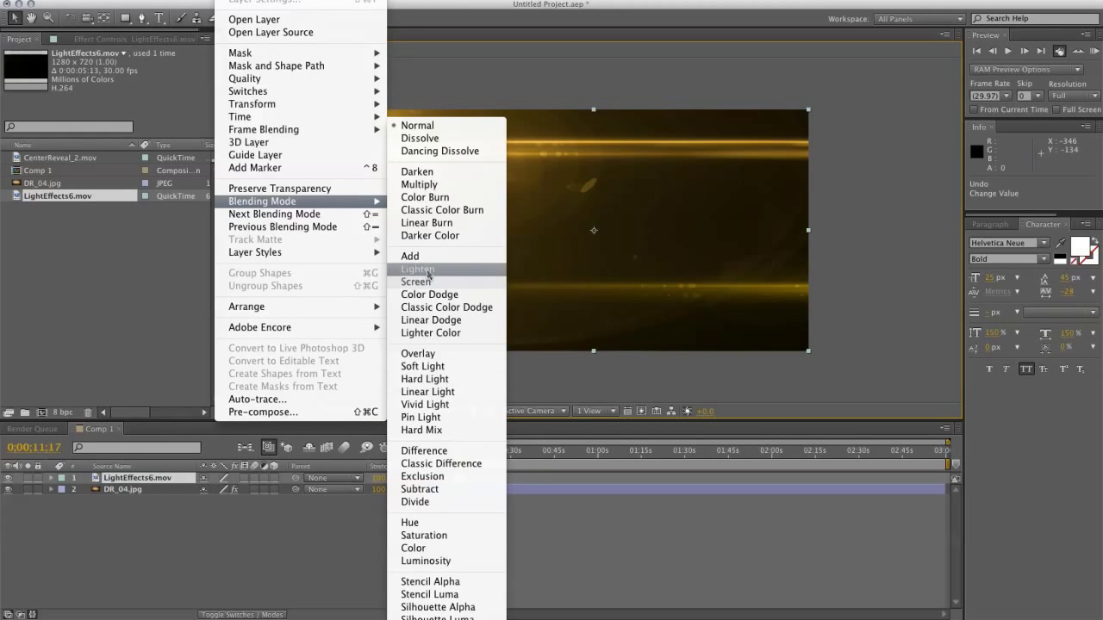
{"action": "left_click", "coordinate": [418, 355]}
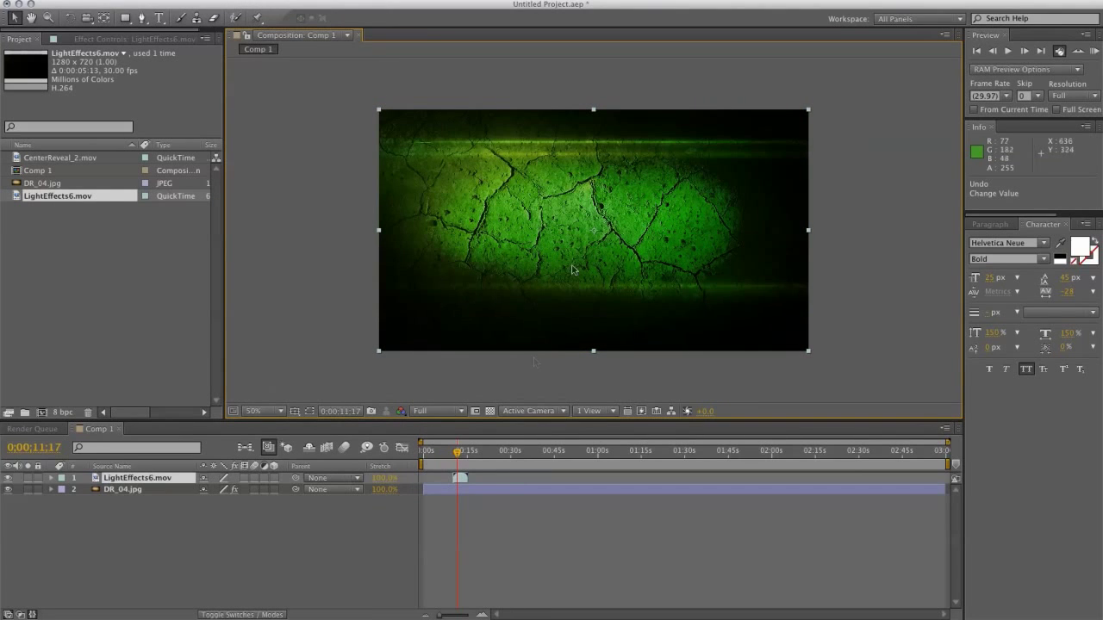
{"action": "left_click", "coordinate": [459, 454]}
{"action": "left_click_drag", "start_coordinate": [459, 454], "coordinate": [459, 456]}
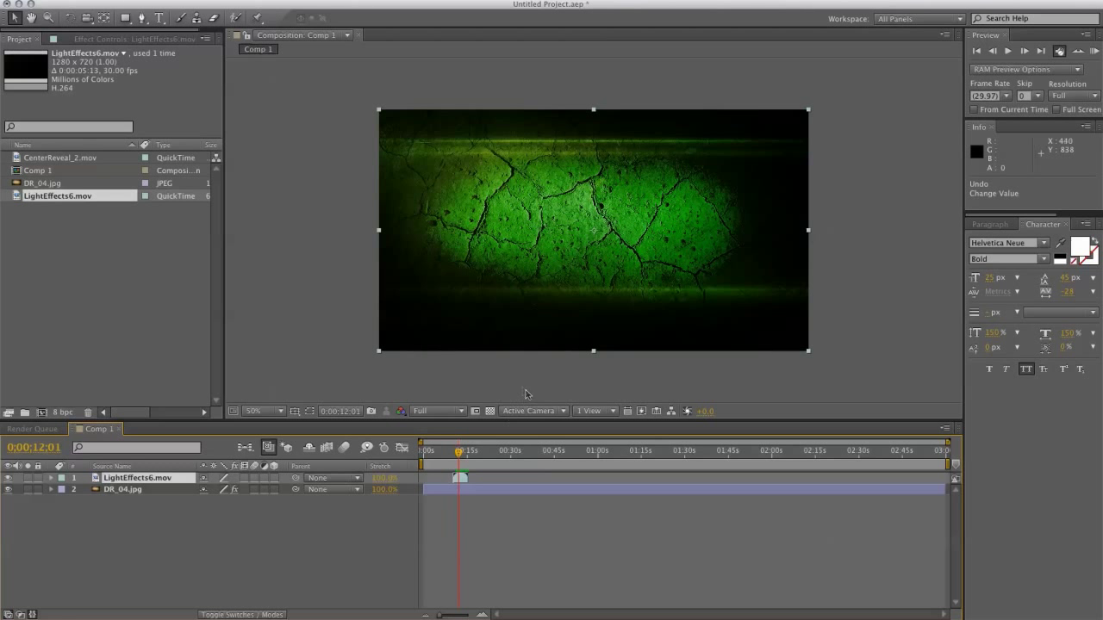
Try repositioning the LightEffects6.mov layer in the frame, and undo the moves and the Overlay blending mode.
{"action": "left_click_drag", "start_coordinate": [439, 311], "coordinate": [518, 230]}
{"action": "left_click_drag", "start_coordinate": [519, 231], "coordinate": [423, 348]}
{"action": "key", "text": "super+z"}
{"action": "key", "text": "super+z"}
{"action": "key", "text": "super+z"}
{"action": "key", "text": "super+z"}
{"action": "key", "text": "super+z"}
Apply the Hue/Saturation effect to the LightEffects6.mov layer and set its Master Hue to +75° for a green tint.
{"action": "left_click", "coordinate": [235, 1]}
{"action": "mouse_move", "coordinate": [269, 2]}
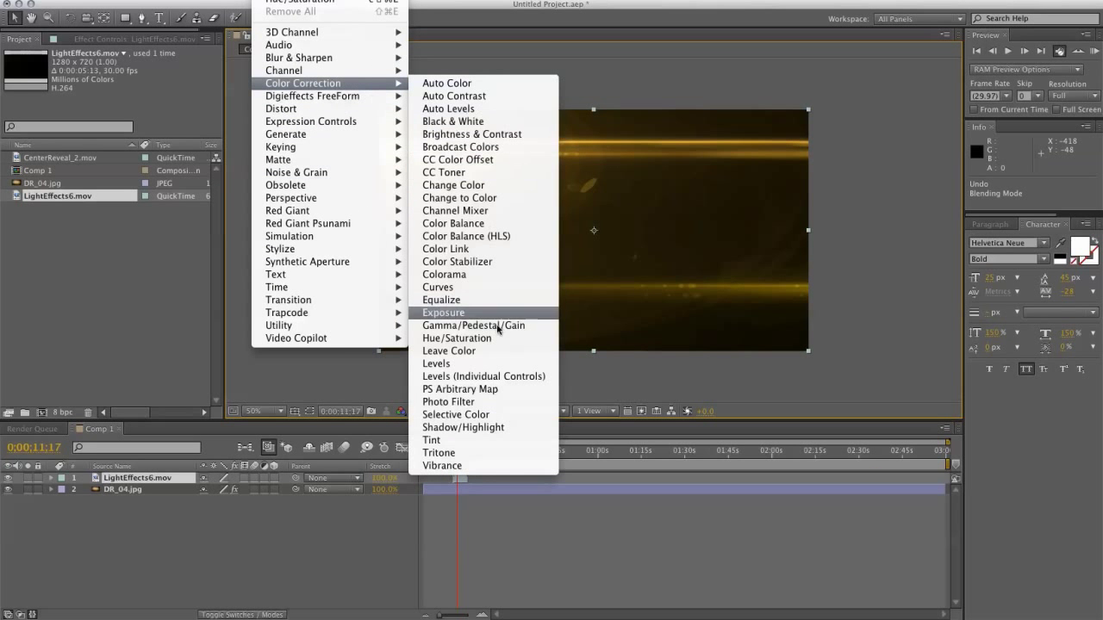
{"action": "left_click", "coordinate": [456, 339]}
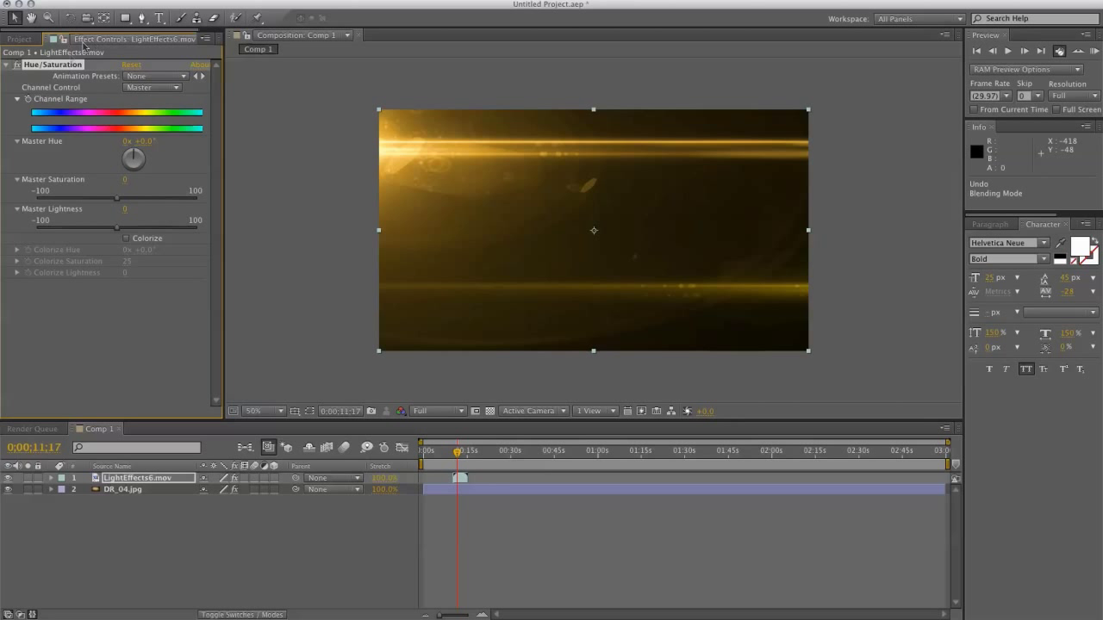
{"action": "left_click", "coordinate": [7, 65]}
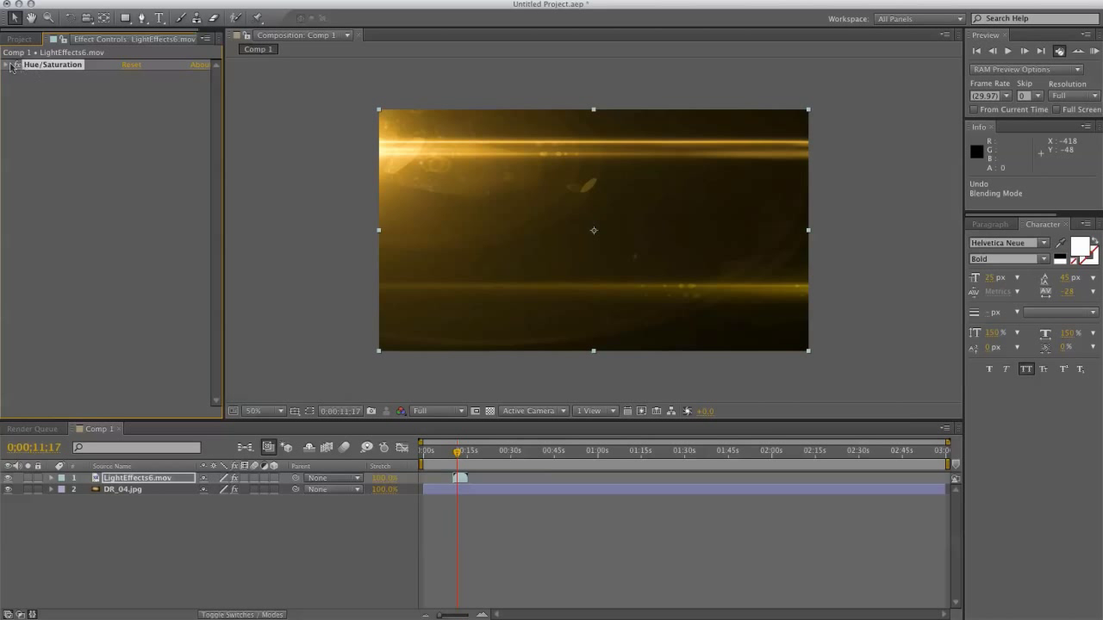
{"action": "left_click", "coordinate": [8, 65]}
{"action": "left_click", "coordinate": [133, 155]}
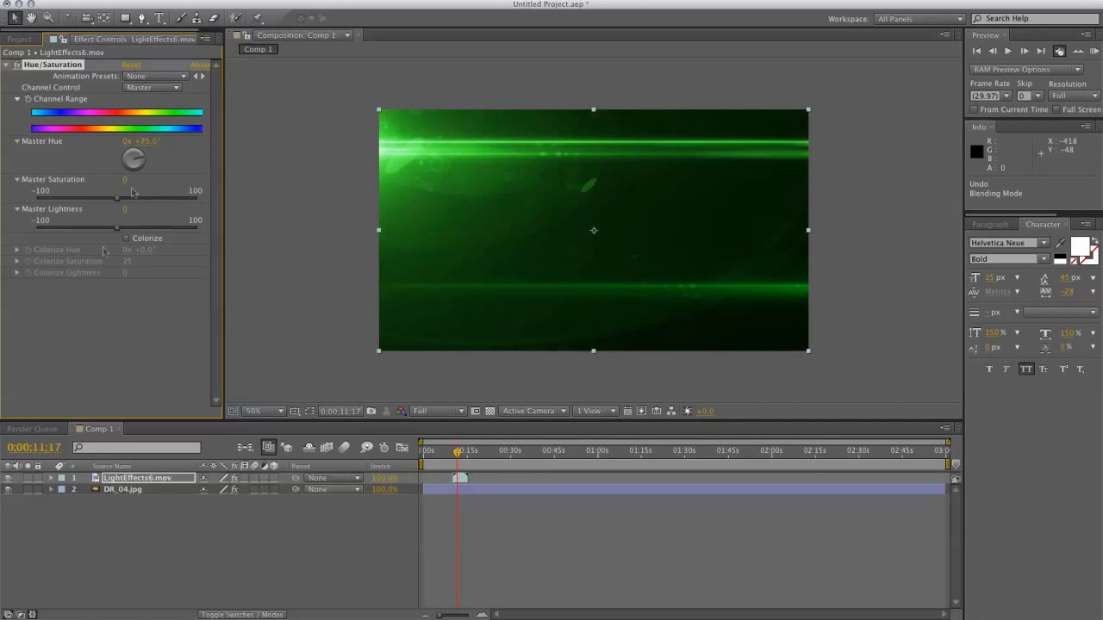
Toggle the light layer's Hue/Saturation effect off and on, delete it, and undo the deletion.
{"action": "left_click", "coordinate": [18, 65]}
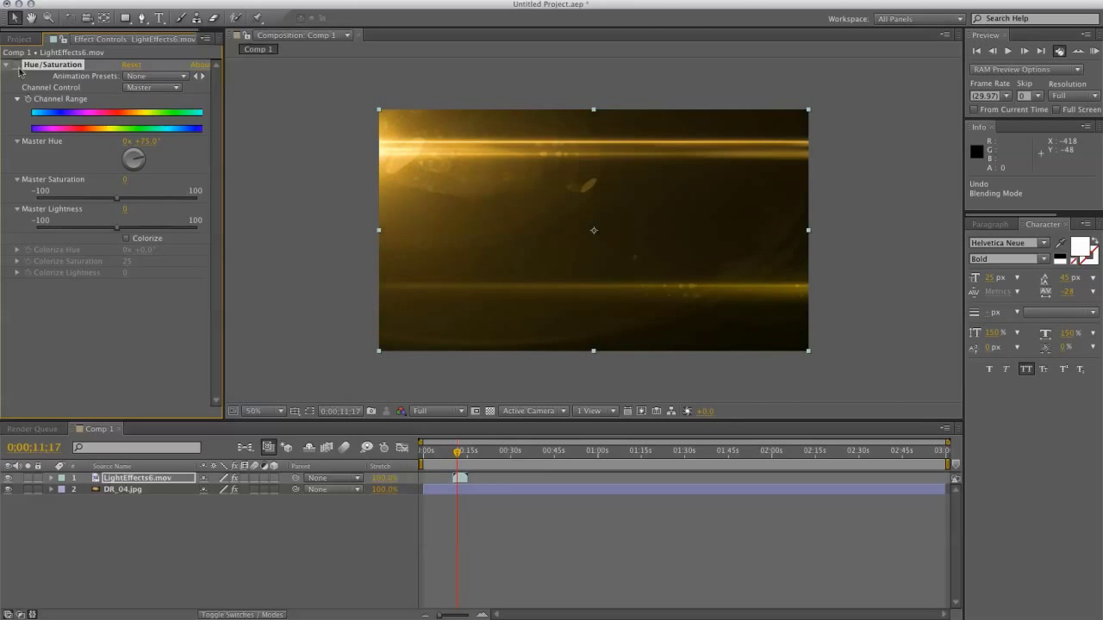
{"action": "left_click", "coordinate": [17, 65]}
{"action": "key", "text": "Delete"}
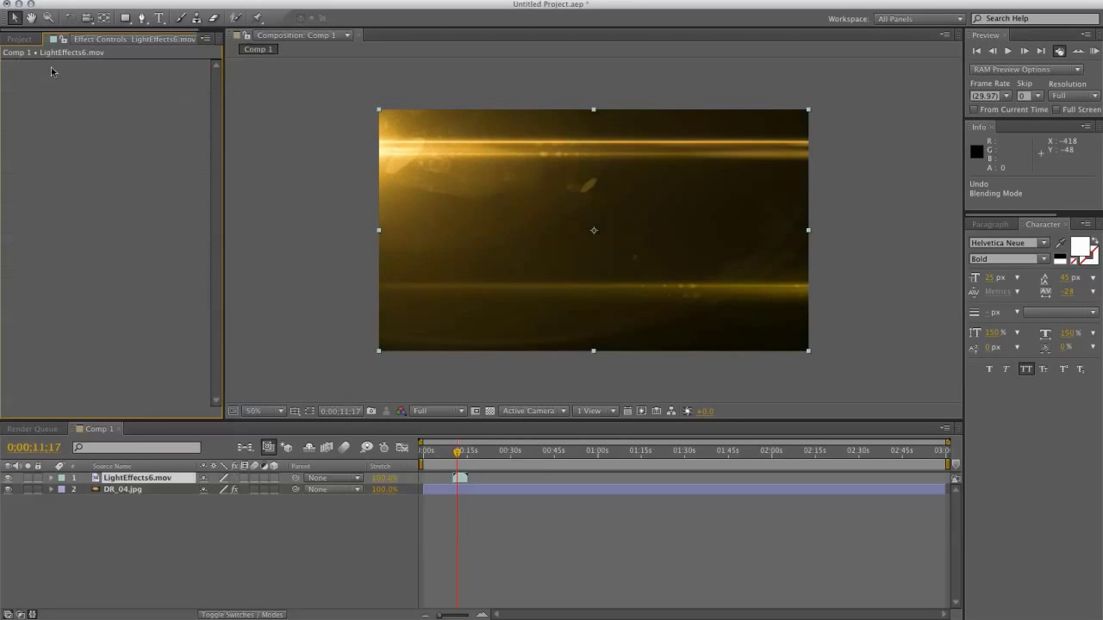
{"action": "key", "text": "super+z"}
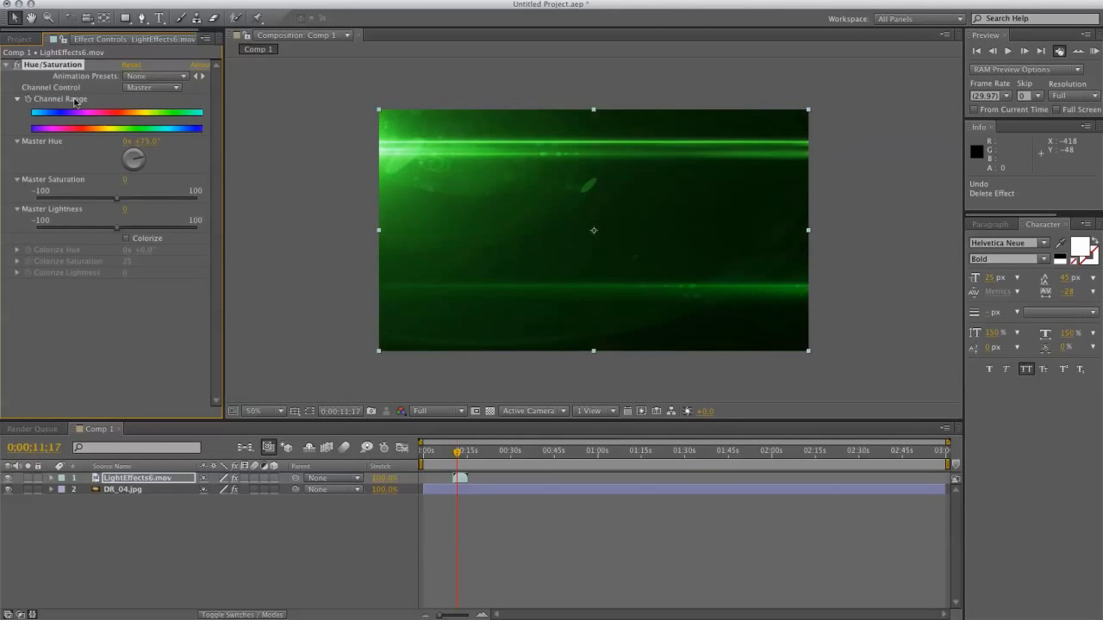
Set the LightEffects6.mov layer's Master Hue to +155° for a blue tint and move the current time to 0;00;04;26.
{"action": "left_click", "coordinate": [19, 39]}
{"action": "left_click", "coordinate": [123, 490]}
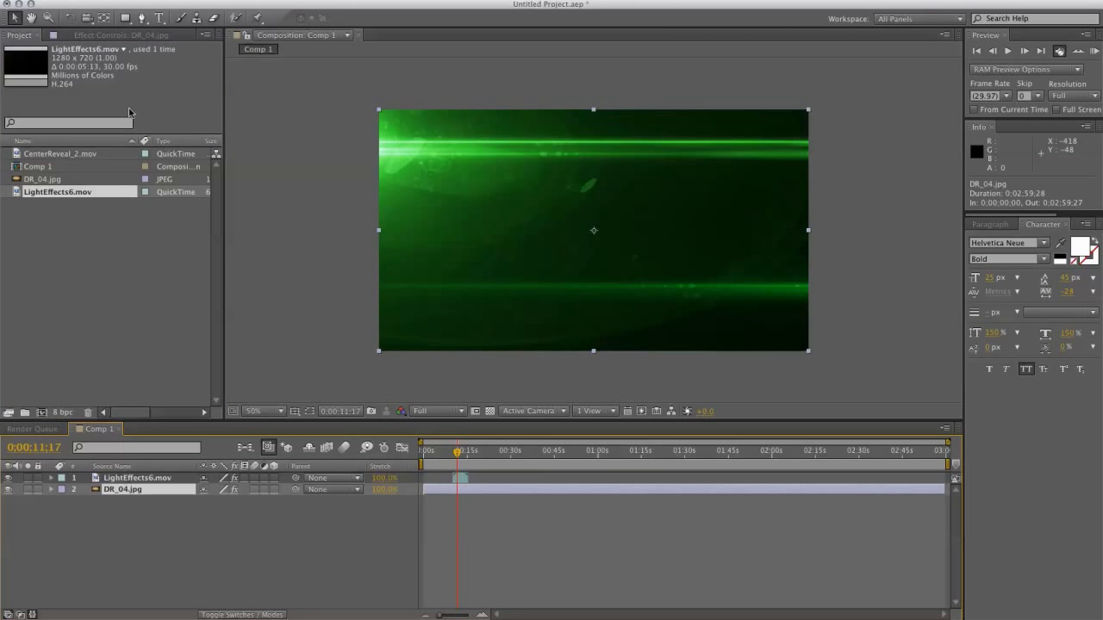
{"action": "left_click", "coordinate": [119, 35]}
{"action": "left_click", "coordinate": [131, 478]}
{"action": "left_click", "coordinate": [126, 491]}
{"action": "left_click", "coordinate": [126, 479]}
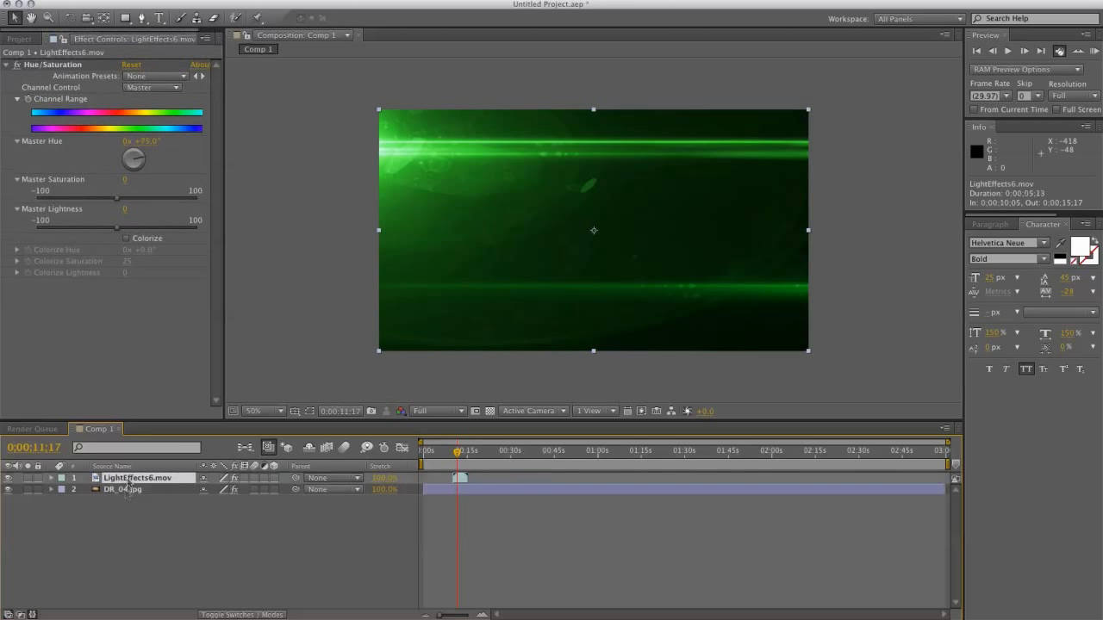
{"action": "left_click_drag", "start_coordinate": [138, 159], "coordinate": [136, 169]}
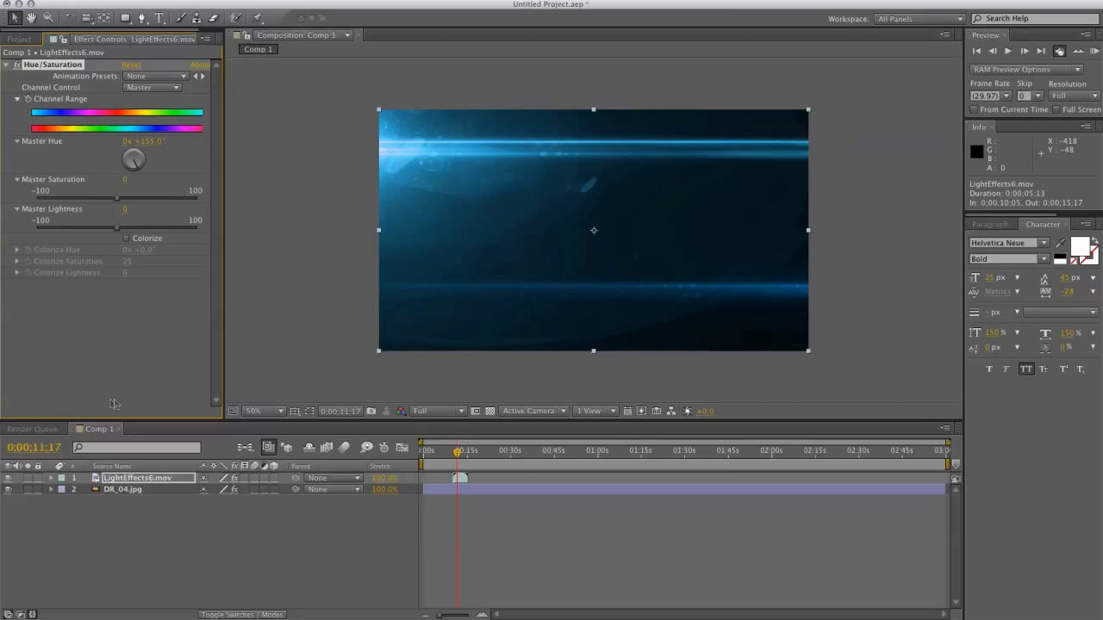
{"action": "left_click_drag", "start_coordinate": [458, 454], "coordinate": [434, 499]}
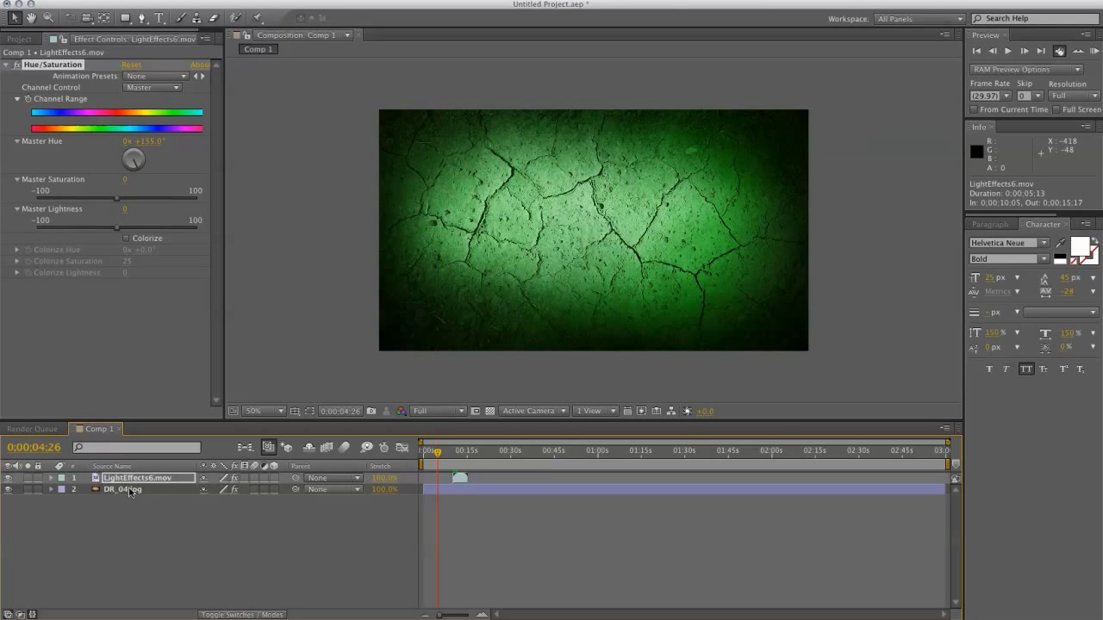
Compare the Hue/Saturation settings of the two layers and move the LightEffects6.mov clip to start at 0;00;36;29.
{"action": "left_click", "coordinate": [461, 478]}
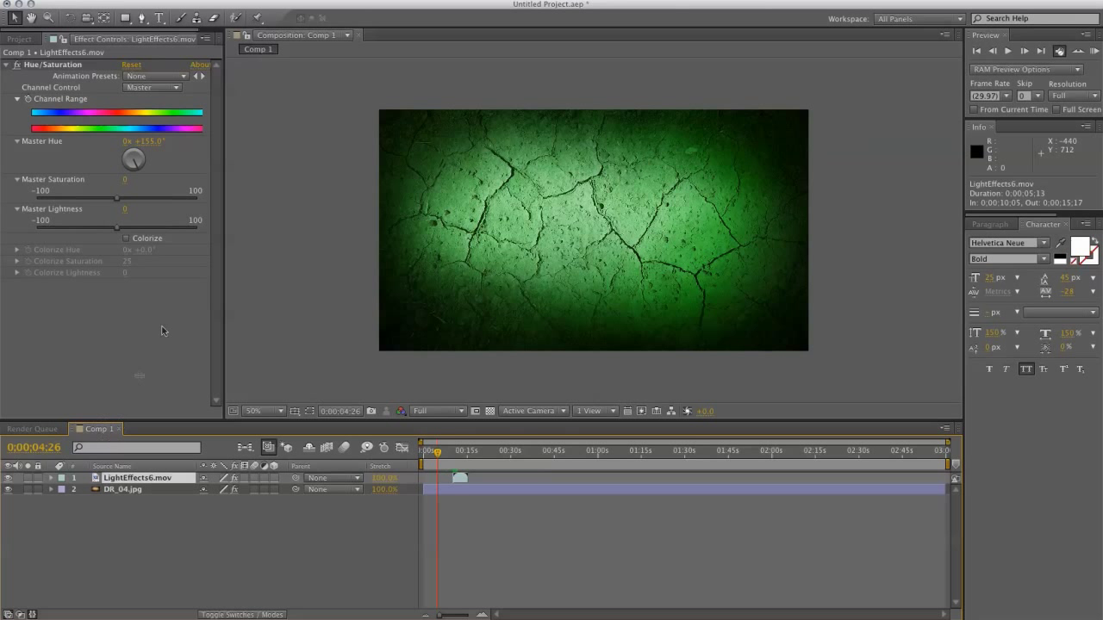
{"action": "left_click", "coordinate": [127, 489]}
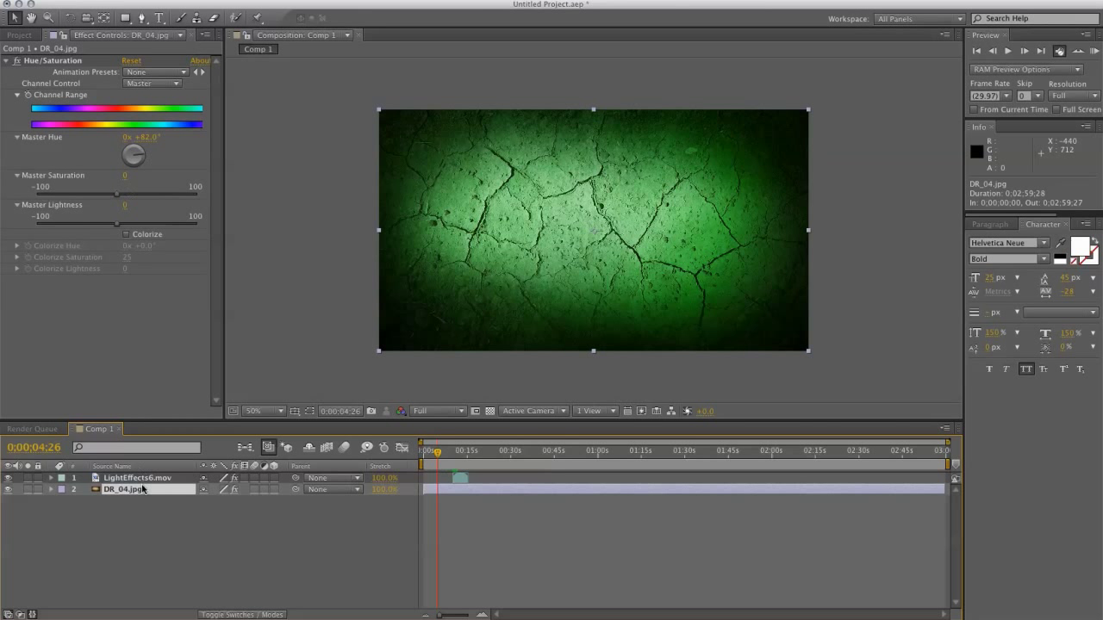
{"action": "left_click", "coordinate": [141, 478]}
{"action": "left_click", "coordinate": [129, 491]}
{"action": "left_click_drag", "start_coordinate": [457, 476], "coordinate": [554, 477]}
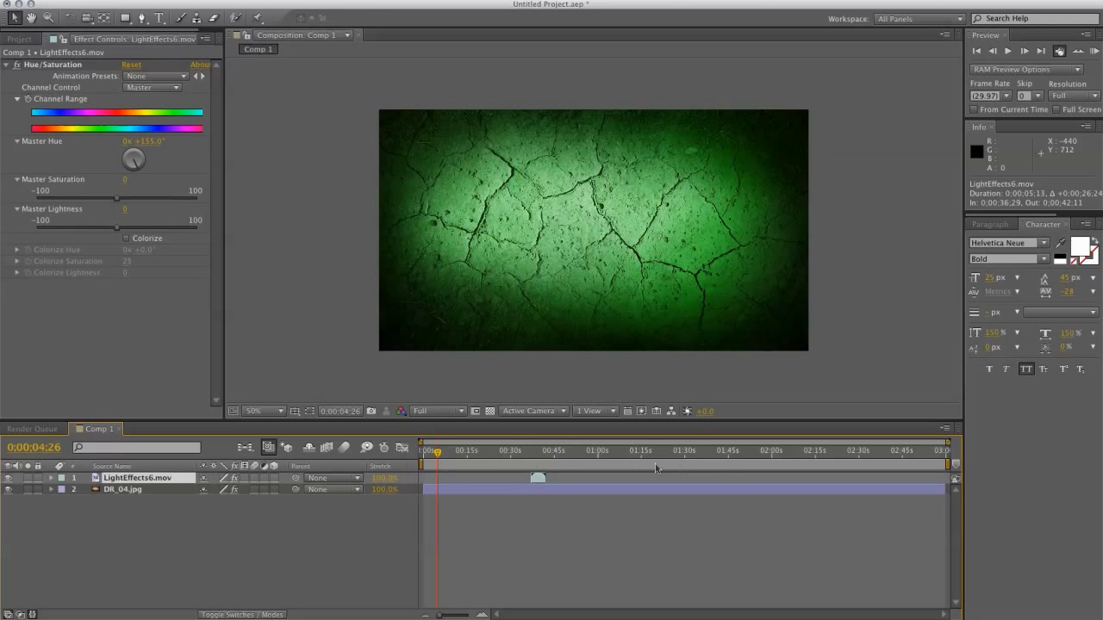
Delete the LightEffects6.mov layer and return the current time to 0;00;00;00.
{"action": "mouse_move", "coordinate": [437, 451]}
{"action": "left_mouse_down"}
{"action": "mouse_move", "coordinate": [511, 452]}
{"action": "mouse_move", "coordinate": [454, 452]}
{"action": "left_mouse_up"}
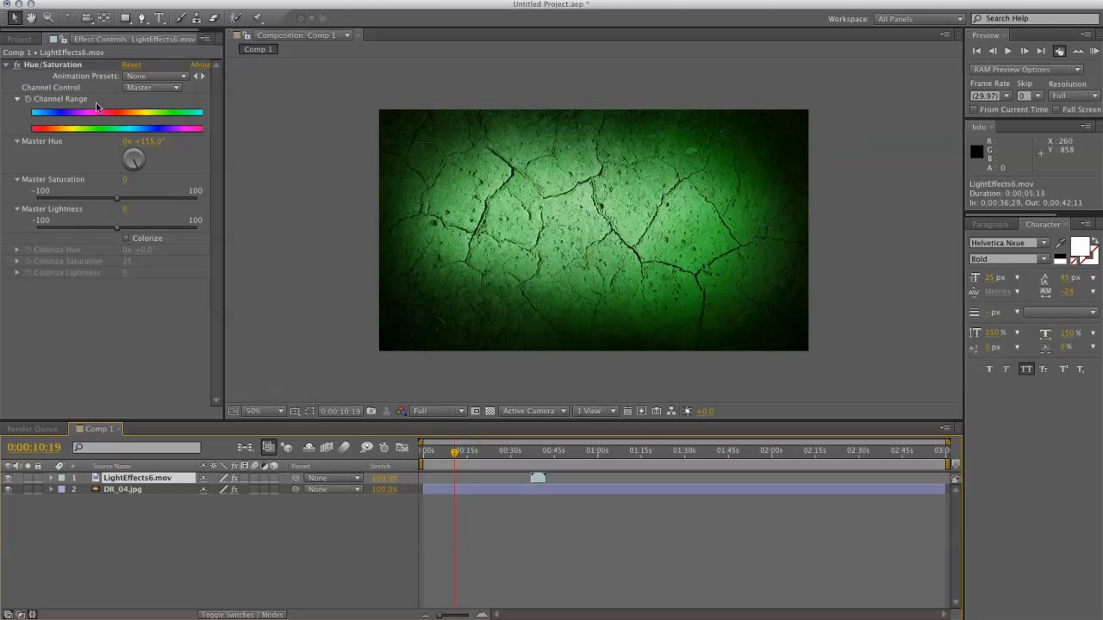
{"action": "left_click_drag", "start_coordinate": [143, 162], "coordinate": [140, 172]}
{"action": "left_click", "coordinate": [536, 450]}
{"action": "left_click_drag", "start_coordinate": [536, 452], "coordinate": [498, 455]}
{"action": "key", "text": "Delete"}
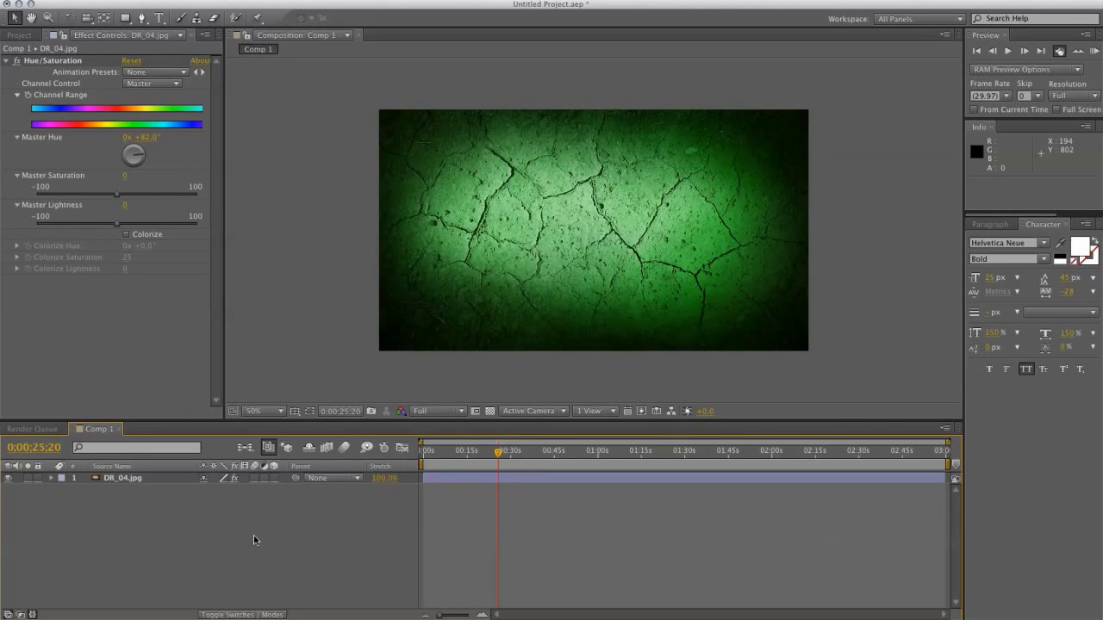
{"action": "left_click_drag", "start_coordinate": [498, 454], "coordinate": [417, 461]}
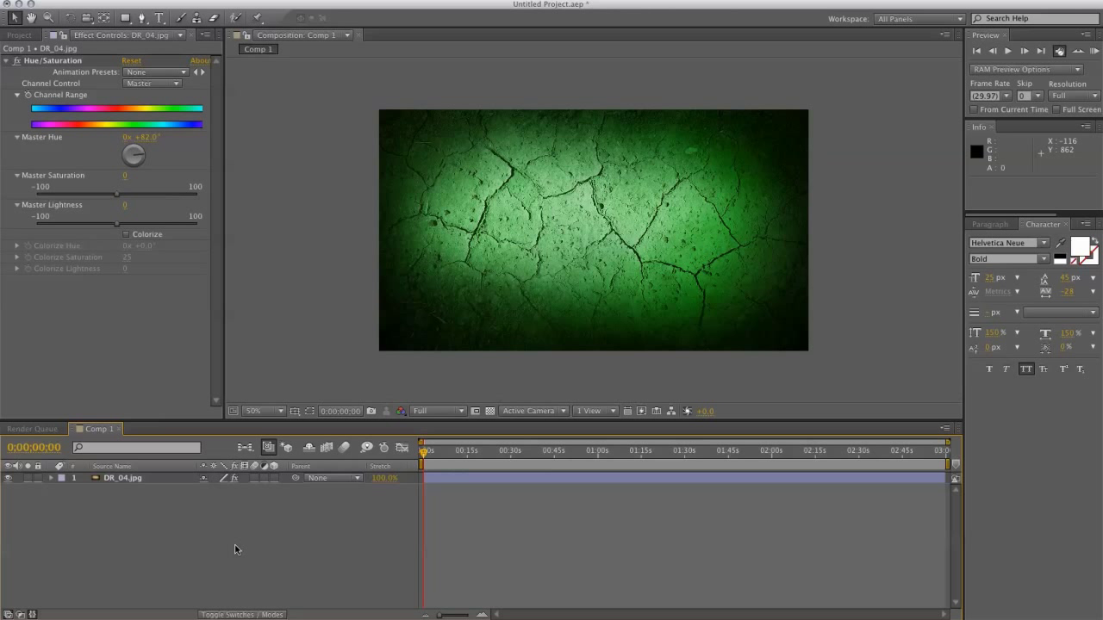
Move the current time to 0;00;05;09 and select the DR_04.jpg background's Hue/Saturation effect with its settings expanded.
{"action": "left_click", "coordinate": [14, 61]}
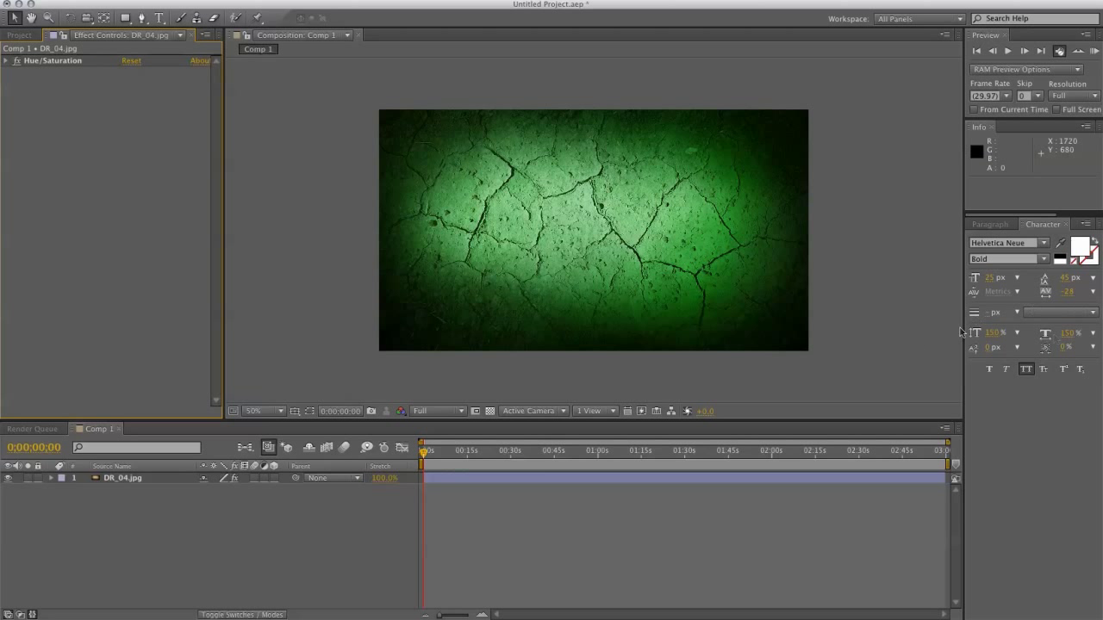
{"action": "left_click_drag", "start_coordinate": [424, 453], "coordinate": [439, 454]}
{"action": "left_click", "coordinate": [48, 62]}
{"action": "left_click", "coordinate": [7, 60]}
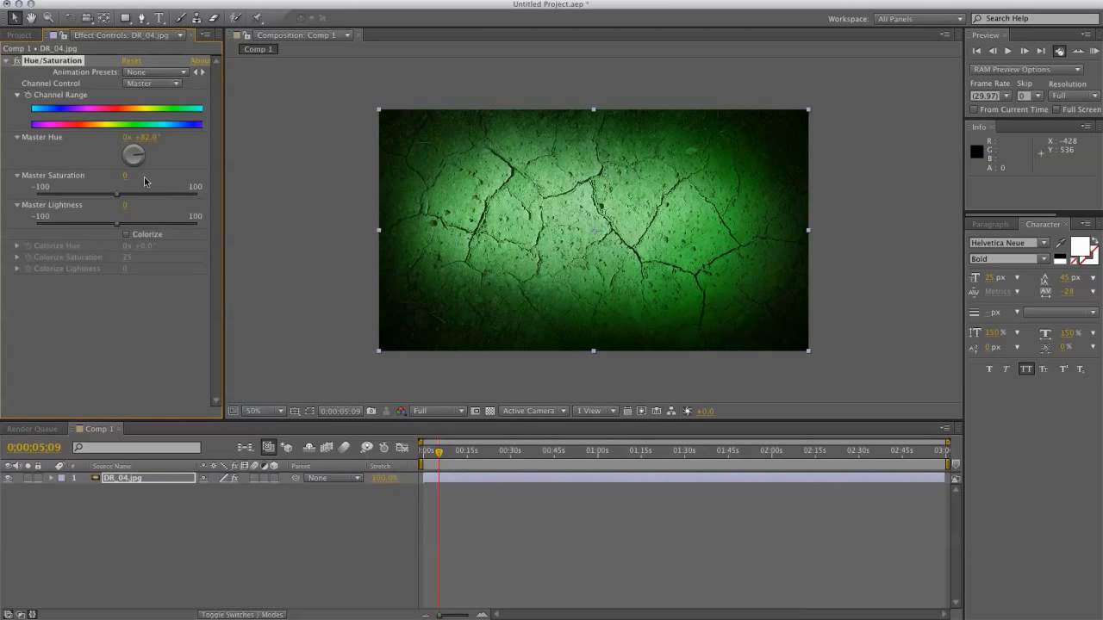
Set the DR_04.jpg background's Master Hue to 1x +68°, Master Saturation to -2 and Master Lightness to -2.
{"action": "mouse_move", "coordinate": [142, 157]}
{"action": "left_mouse_down"}
{"action": "mouse_move", "coordinate": [134, 168]}
{"action": "mouse_move", "coordinate": [127, 143]}
{"action": "mouse_move", "coordinate": [146, 157]}
{"action": "left_mouse_up"}
{"action": "left_click_drag", "start_coordinate": [116, 194], "coordinate": [63, 196]}
{"action": "mouse_move", "coordinate": [116, 223]}
{"action": "left_mouse_down"}
{"action": "mouse_move", "coordinate": [137, 226]}
{"action": "mouse_move", "coordinate": [114, 225]}
{"action": "left_mouse_up"}
{"action": "left_click_drag", "start_coordinate": [64, 196], "coordinate": [155, 200]}
{"action": "left_click_drag", "start_coordinate": [144, 159], "coordinate": [137, 147]}
{"action": "left_click", "coordinate": [151, 195]}
{"action": "left_click_drag", "start_coordinate": [150, 197], "coordinate": [143, 157]}
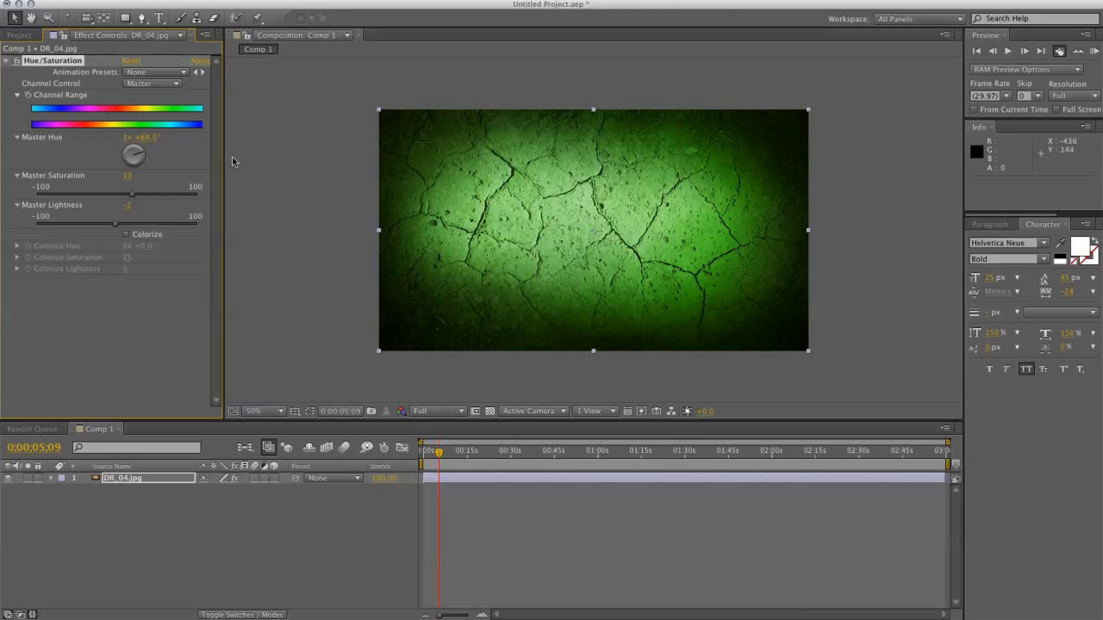
{"action": "left_click_drag", "start_coordinate": [133, 194], "coordinate": [115, 195]}
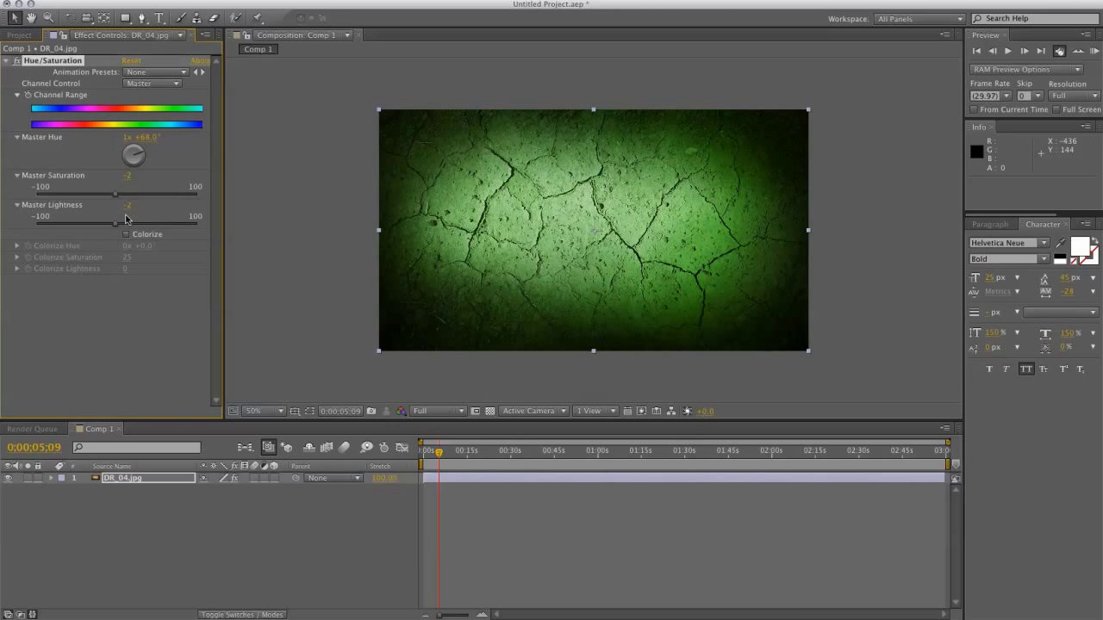